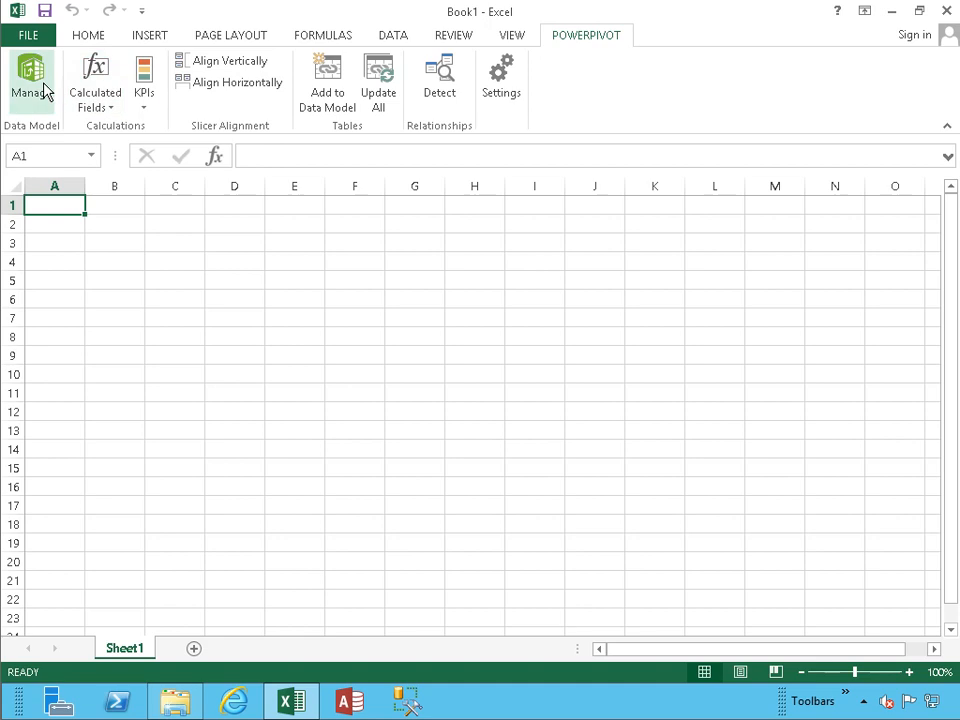
Open the PowerPivot data model and start an external data import using the Other Feeds source
{"action": "left_click", "coordinate": [43, 91]}
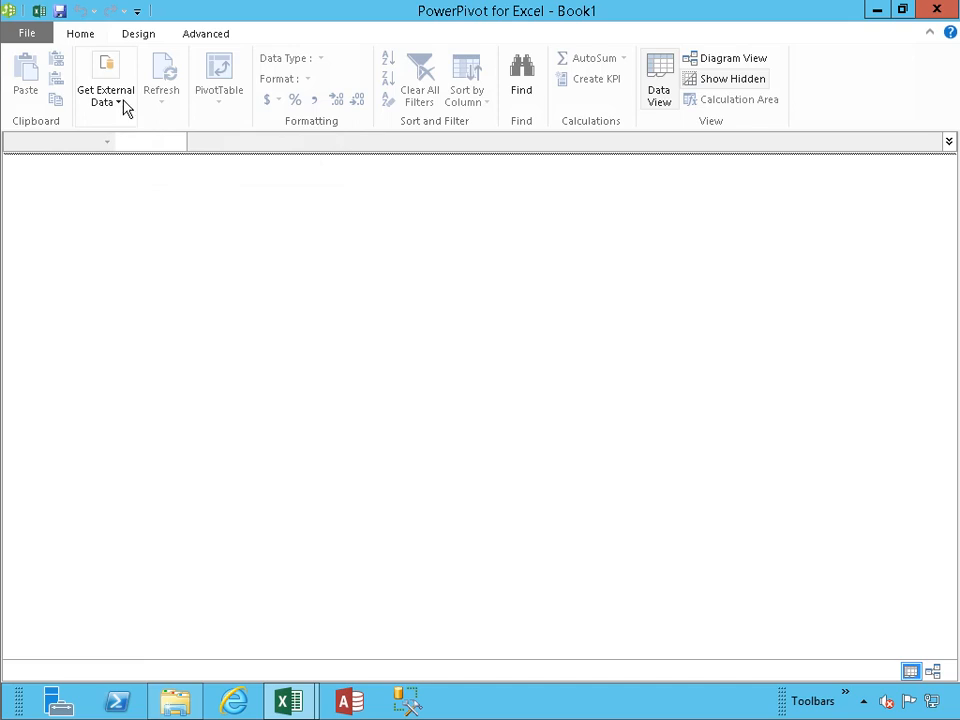
{"action": "left_click", "coordinate": [122, 106]}
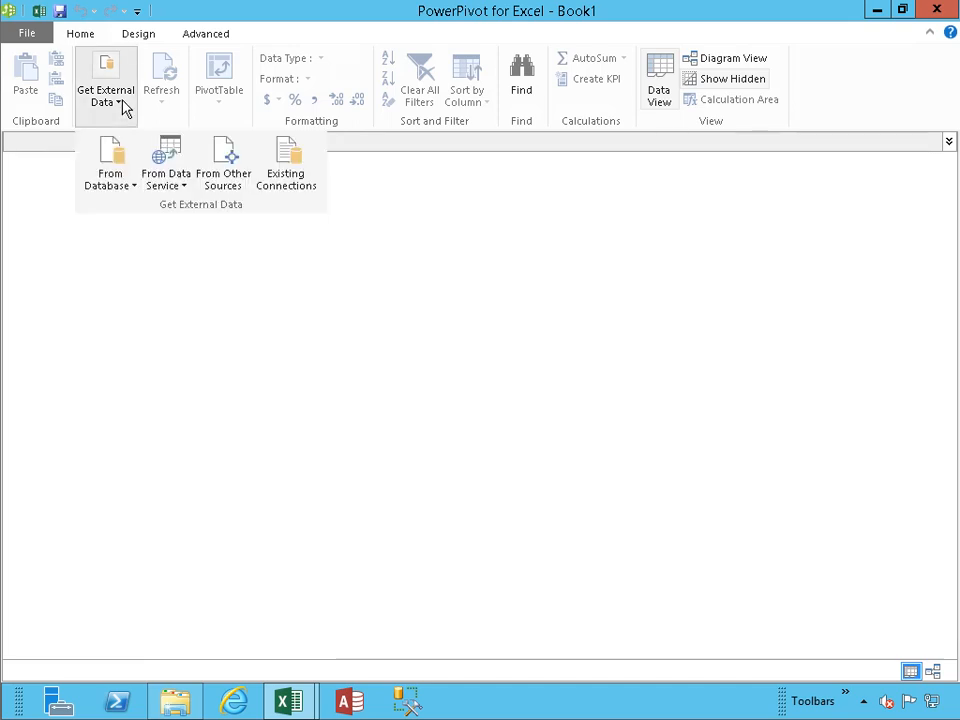
{"action": "left_click", "coordinate": [233, 186]}
{"action": "left_click_drag", "start_coordinate": [704, 288], "coordinate": [689, 462]}
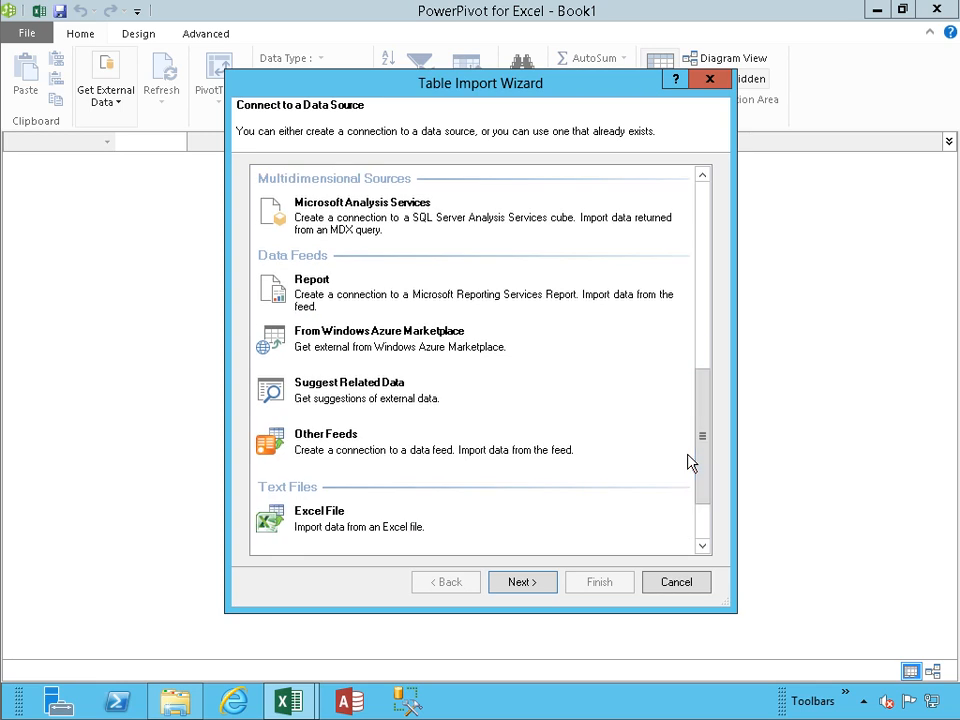
{"action": "left_click", "coordinate": [378, 448]}
{"action": "left_click", "coordinate": [522, 582]}
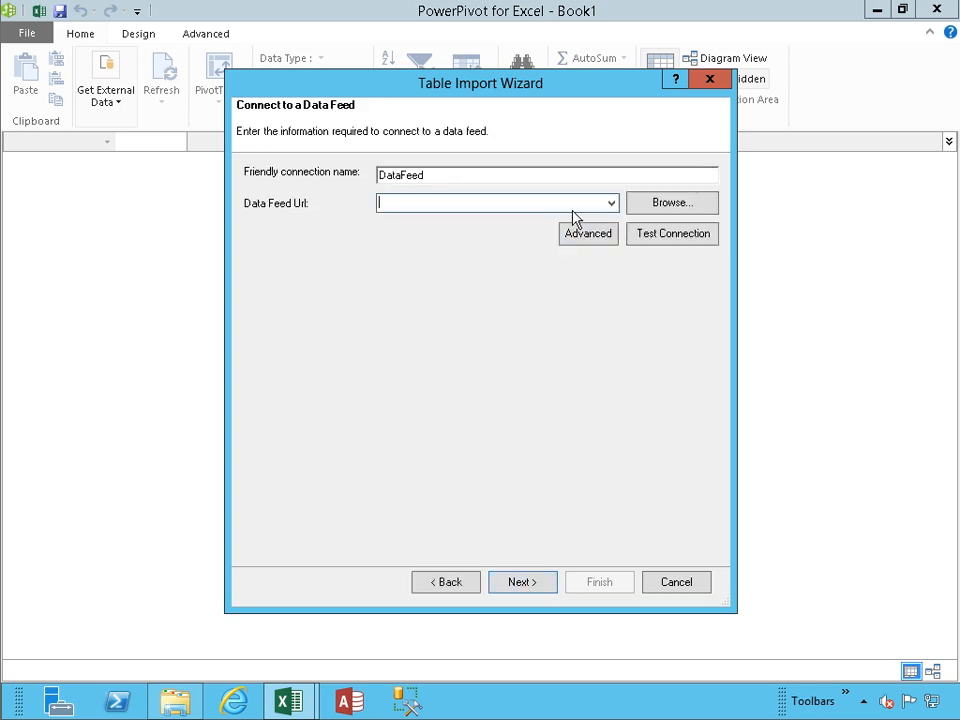
{"action": "type", "text": "http"}
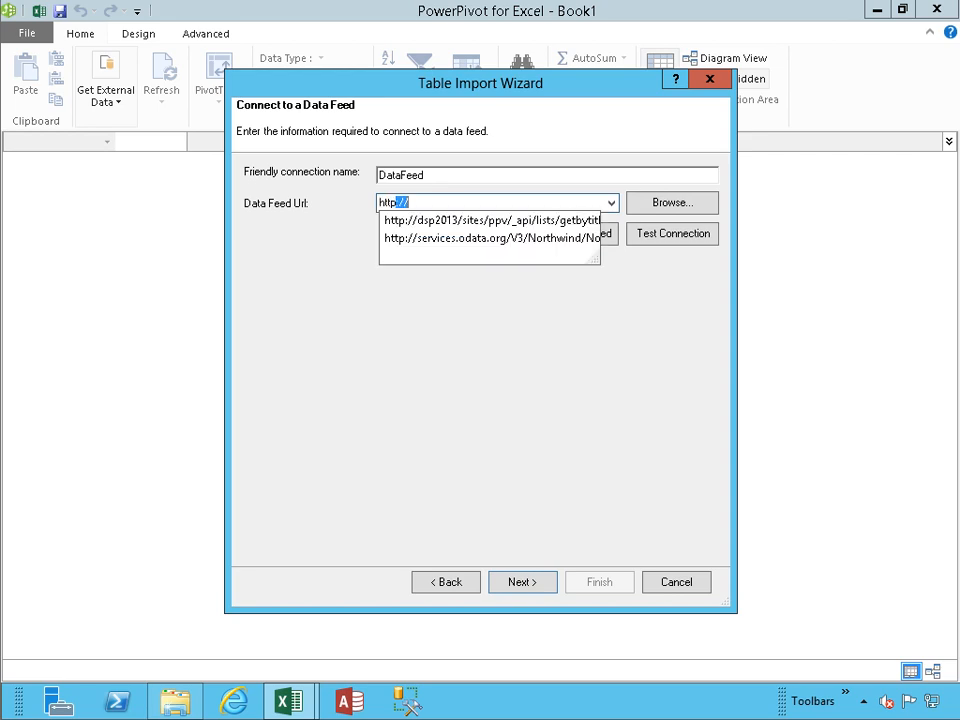
{"action": "left_click", "coordinate": [510, 238]}
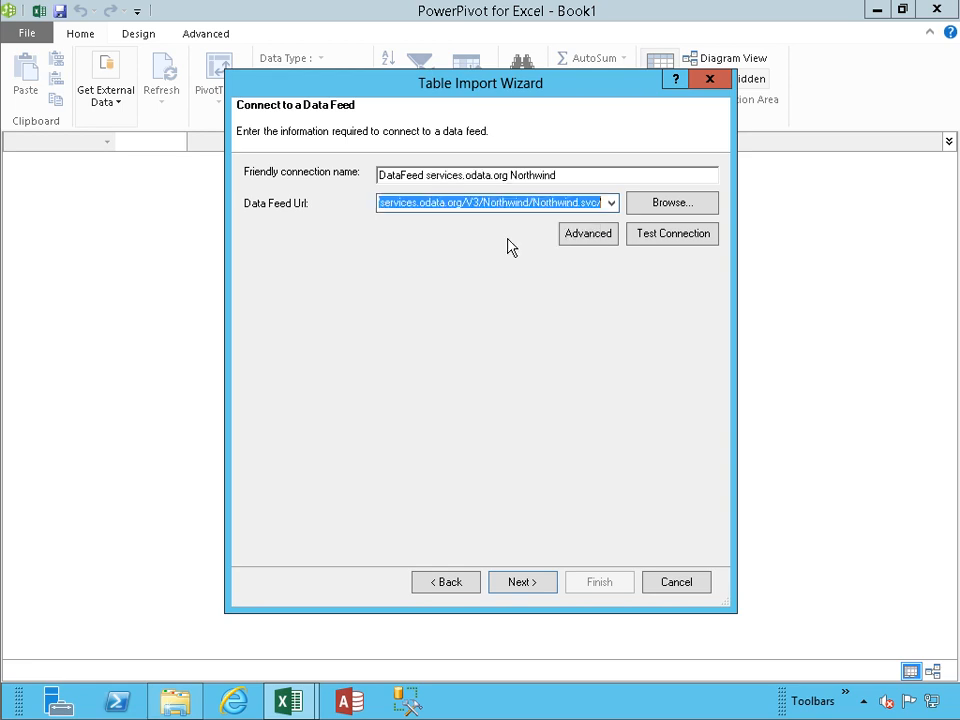
{"action": "left_click", "coordinate": [698, 245]}
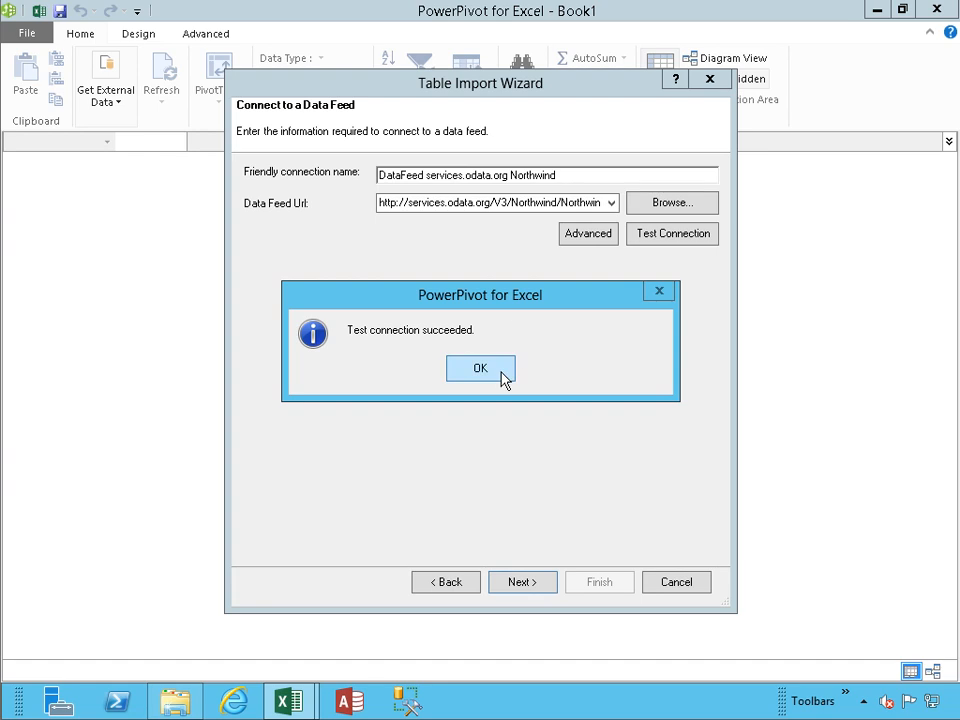
{"action": "left_click", "coordinate": [480, 368]}
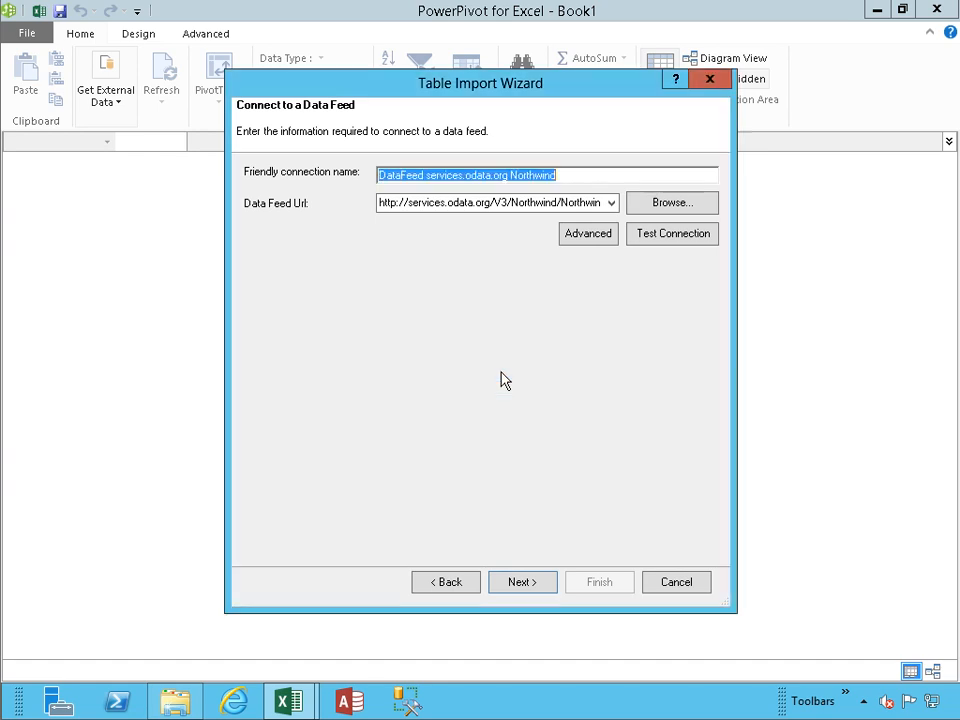
{"action": "left_click", "coordinate": [520, 583]}
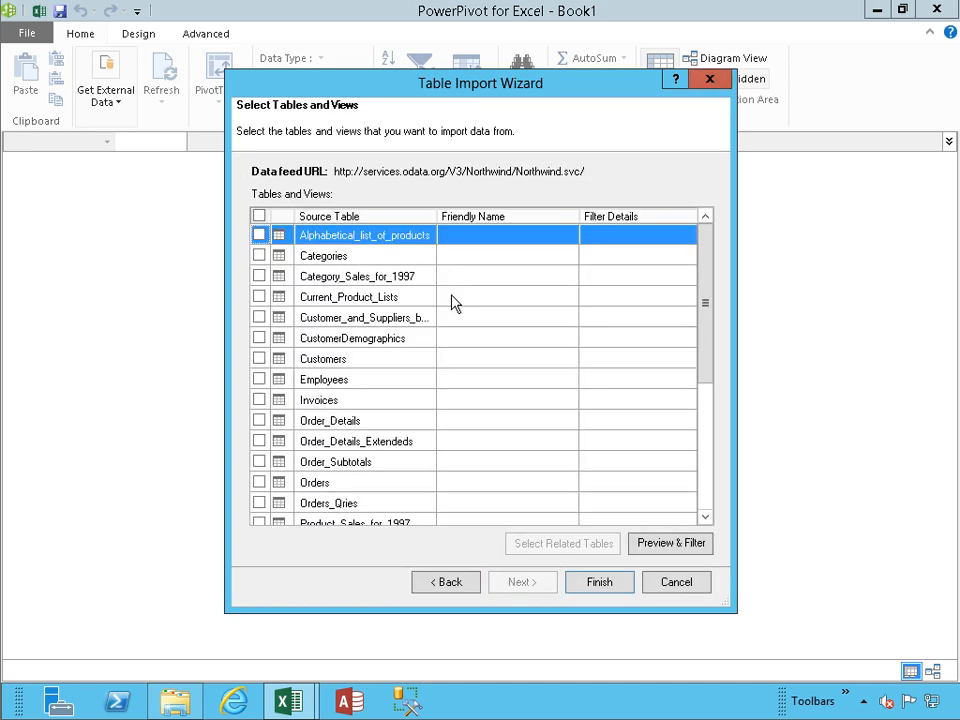
Select the Order_Details table, preview its columns and import it with all columns included
{"action": "left_click", "coordinate": [258, 421]}
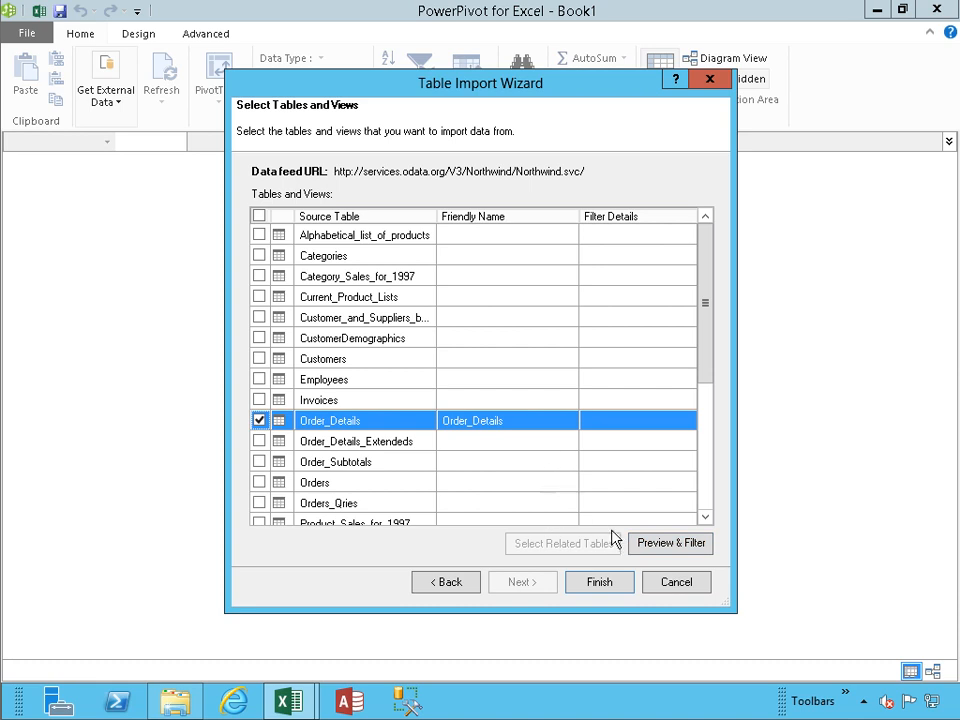
{"action": "left_click", "coordinate": [670, 547]}
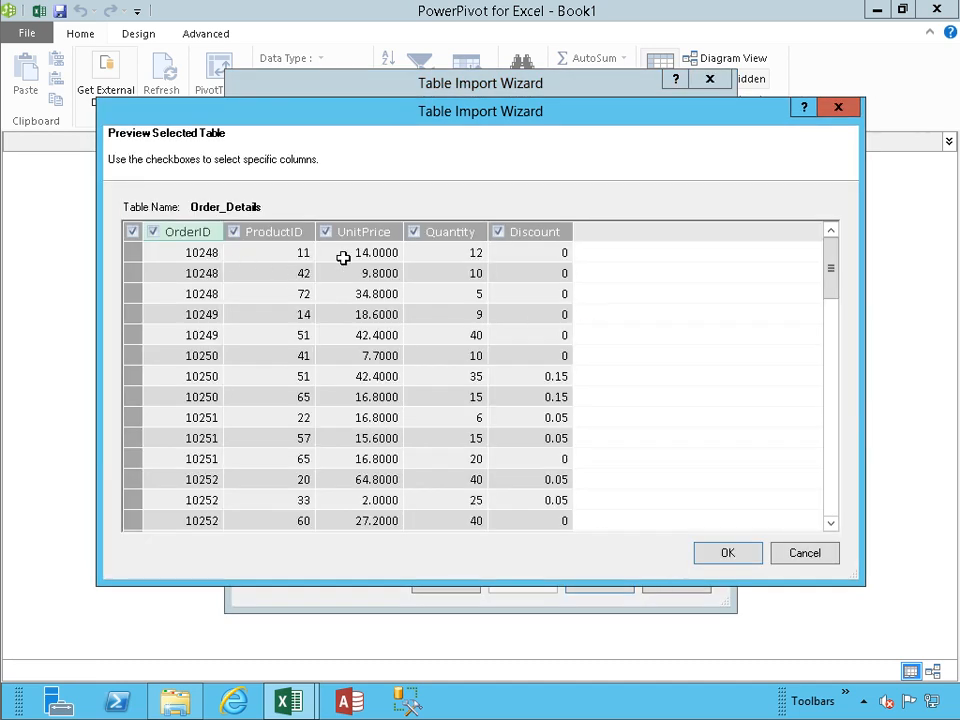
{"action": "left_click", "coordinate": [727, 553]}
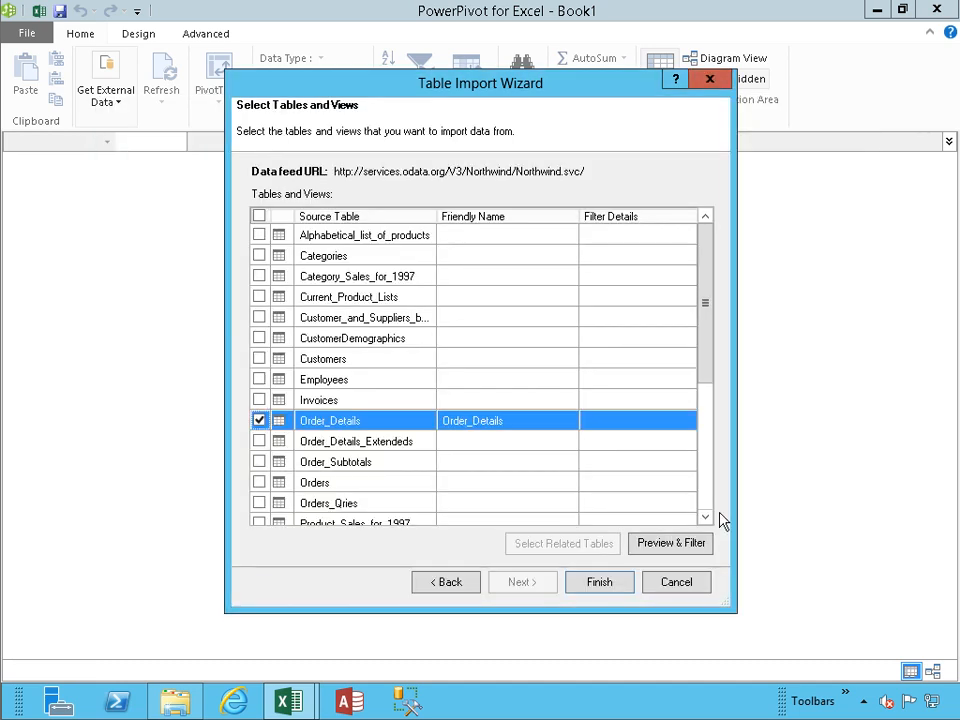
{"action": "left_click", "coordinate": [604, 592]}
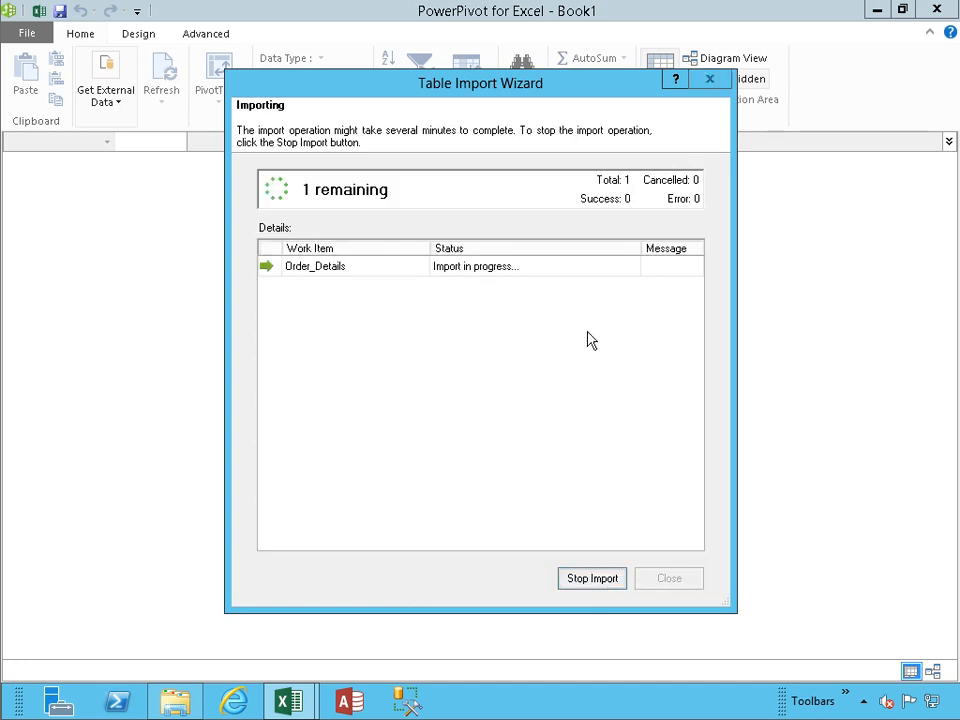
{"action": "left_click", "coordinate": [665, 580]}
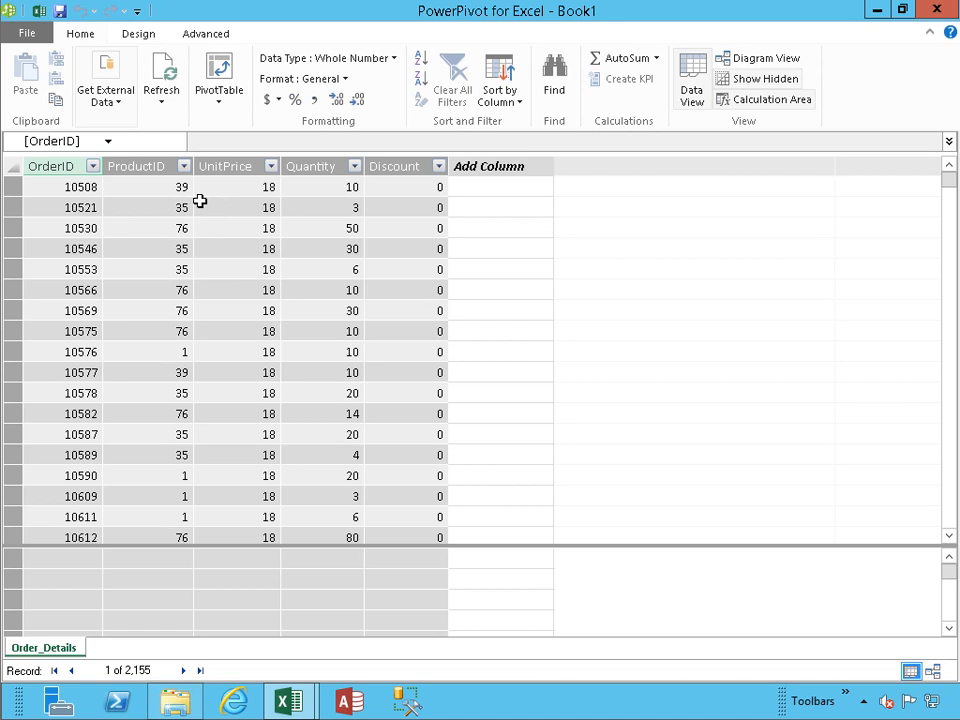
Back in the Excel workbook, insert a PivotTable on a new worksheet using the "DataFeed services.odata.org Northwind" connection
{"action": "left_click", "coordinate": [40, 12]}
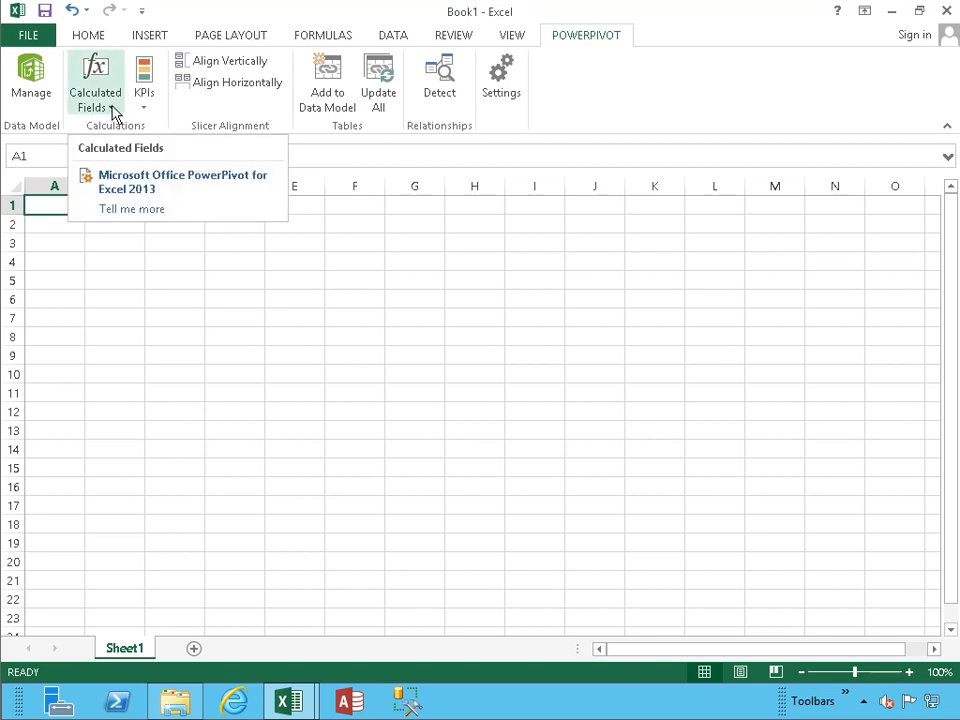
{"action": "left_click", "coordinate": [149, 36]}
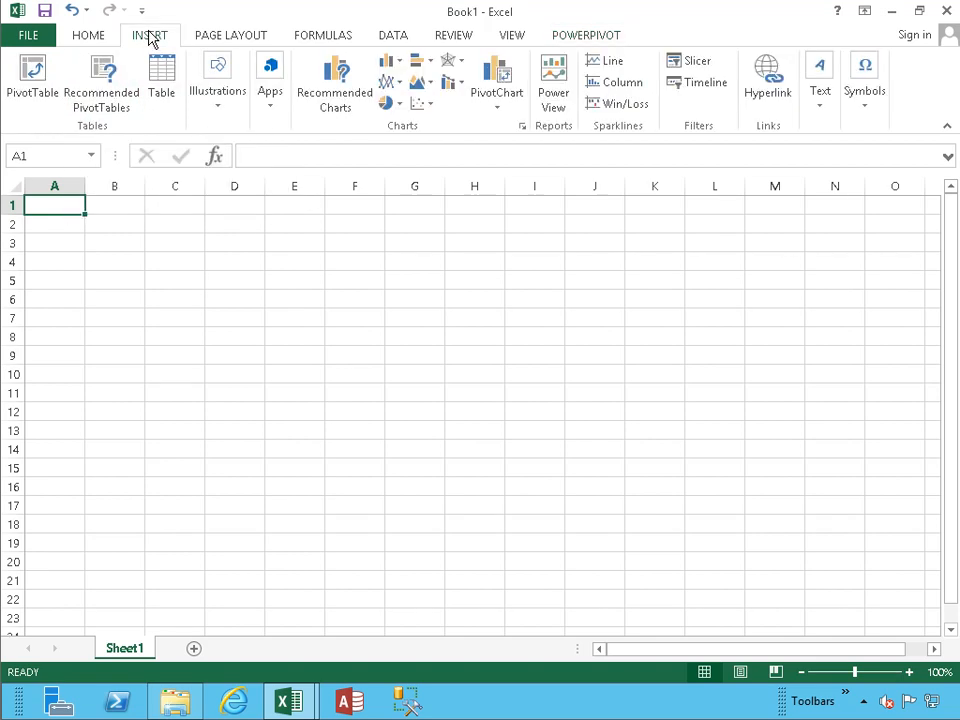
{"action": "left_click", "coordinate": [40, 88]}
{"action": "left_click", "coordinate": [459, 279]}
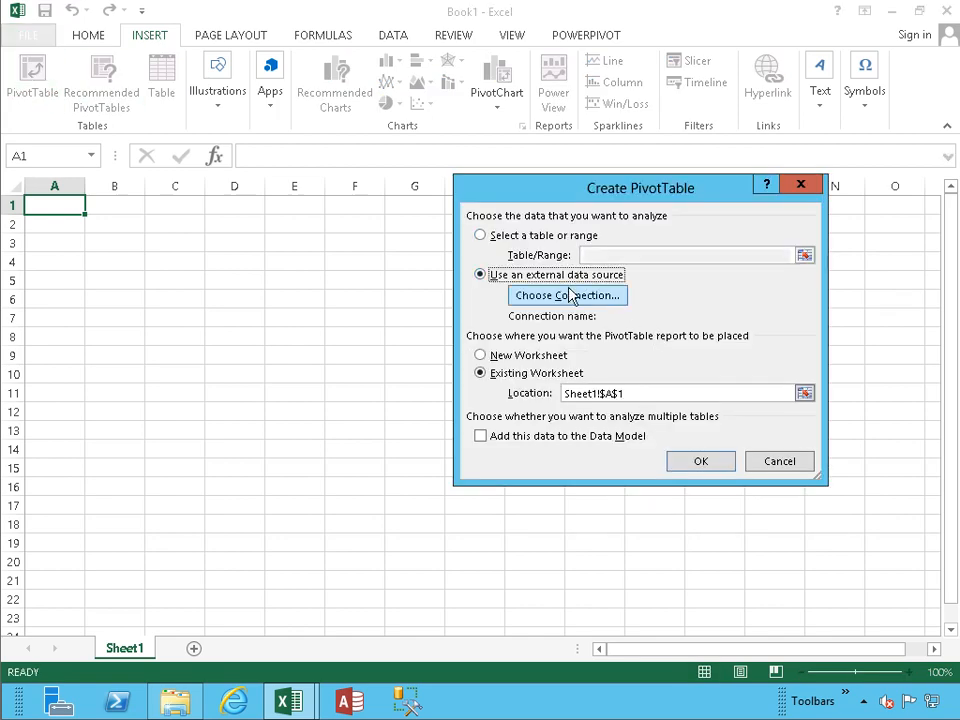
{"action": "left_click", "coordinate": [577, 295]}
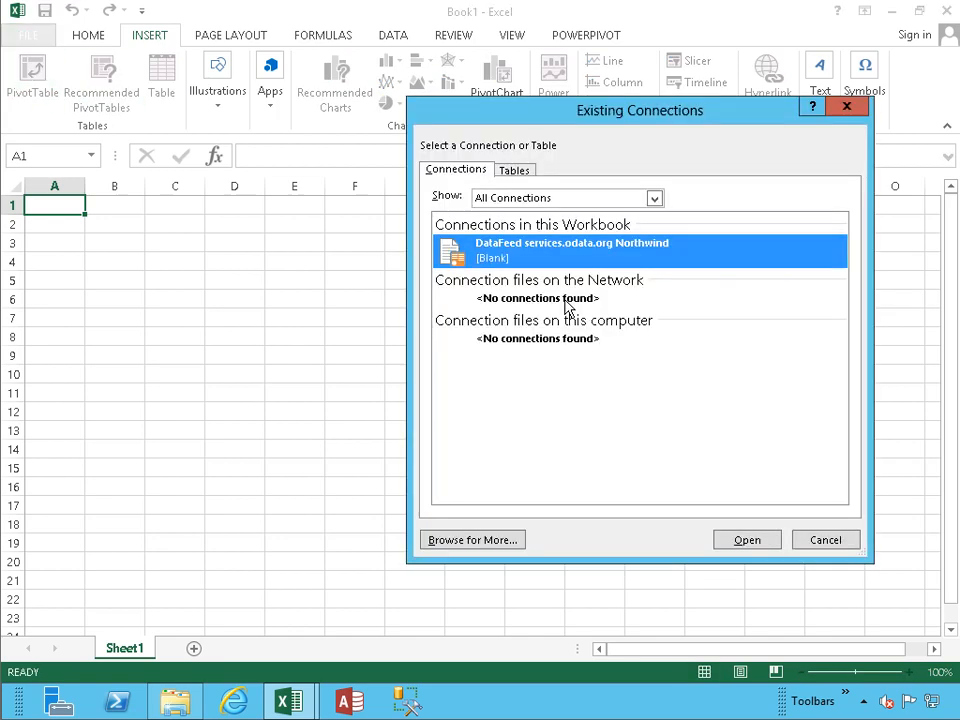
{"action": "left_click", "coordinate": [740, 541]}
{"action": "left_click", "coordinate": [558, 356]}
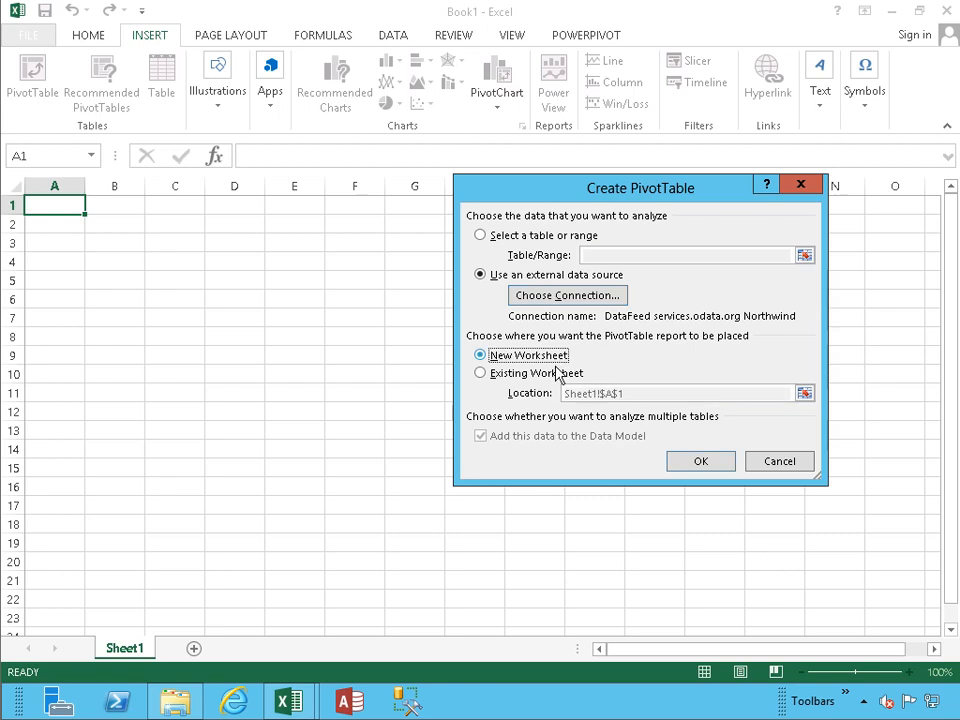
{"action": "left_click", "coordinate": [703, 464]}
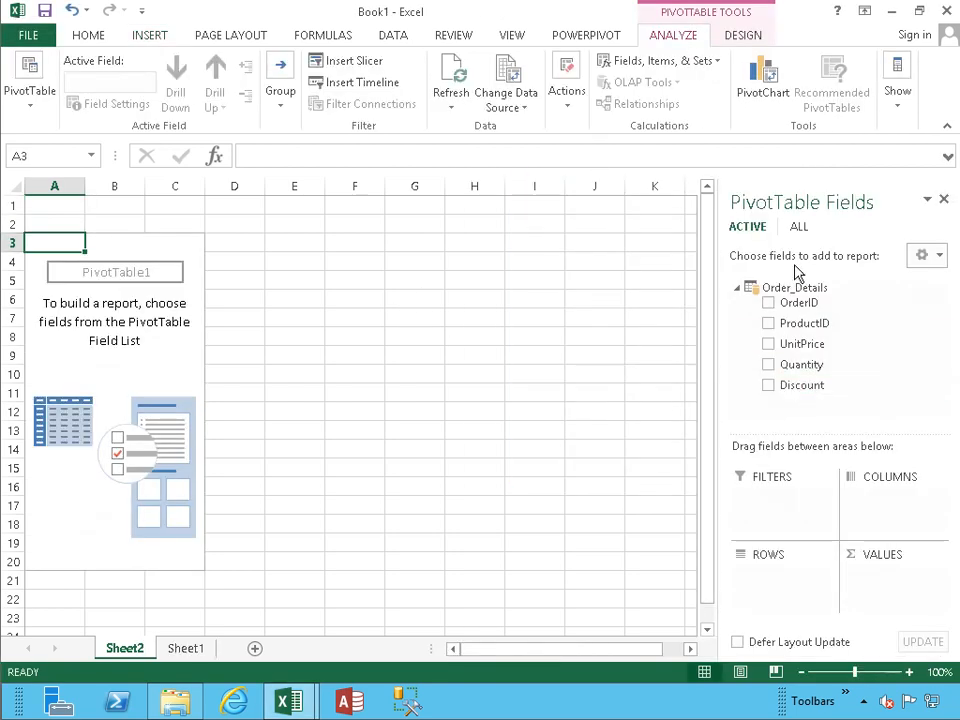
Add Quantity to the PivotTable values and place OrderID above ProductID as row fields
{"action": "left_click", "coordinate": [769, 366]}
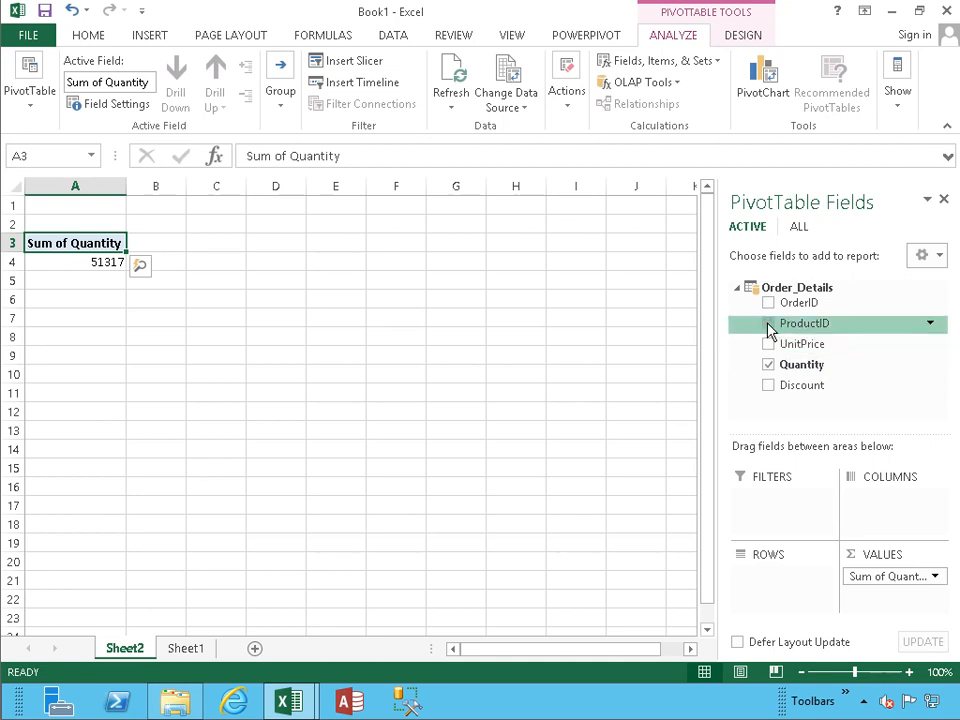
{"action": "left_click", "coordinate": [768, 326]}
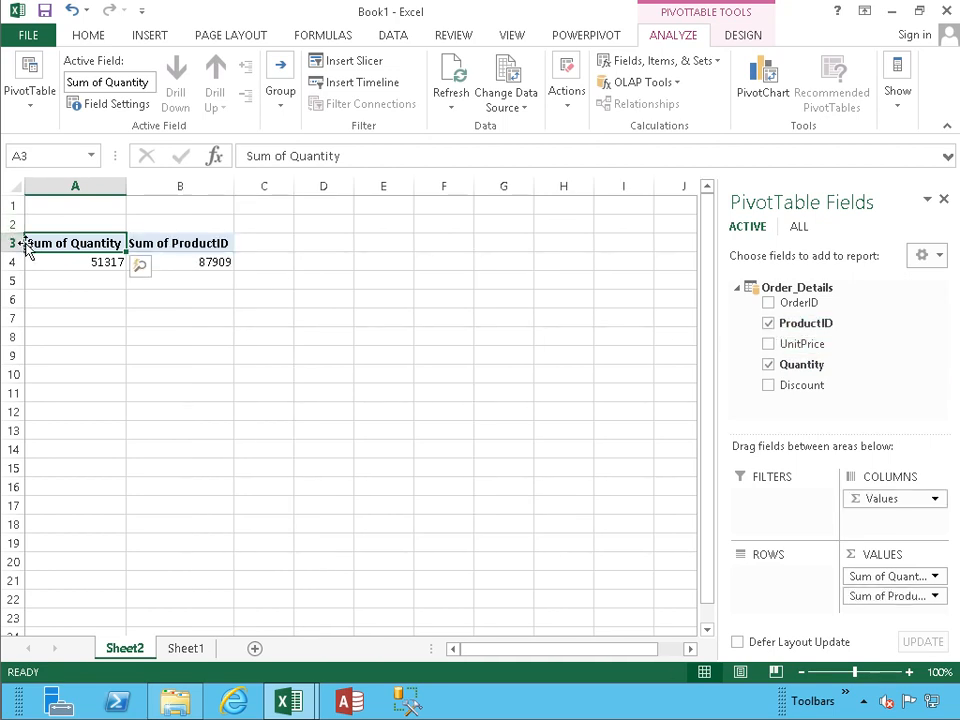
{"action": "left_click", "coordinate": [764, 323]}
{"action": "left_click_drag", "start_coordinate": [814, 326], "coordinate": [791, 574]}
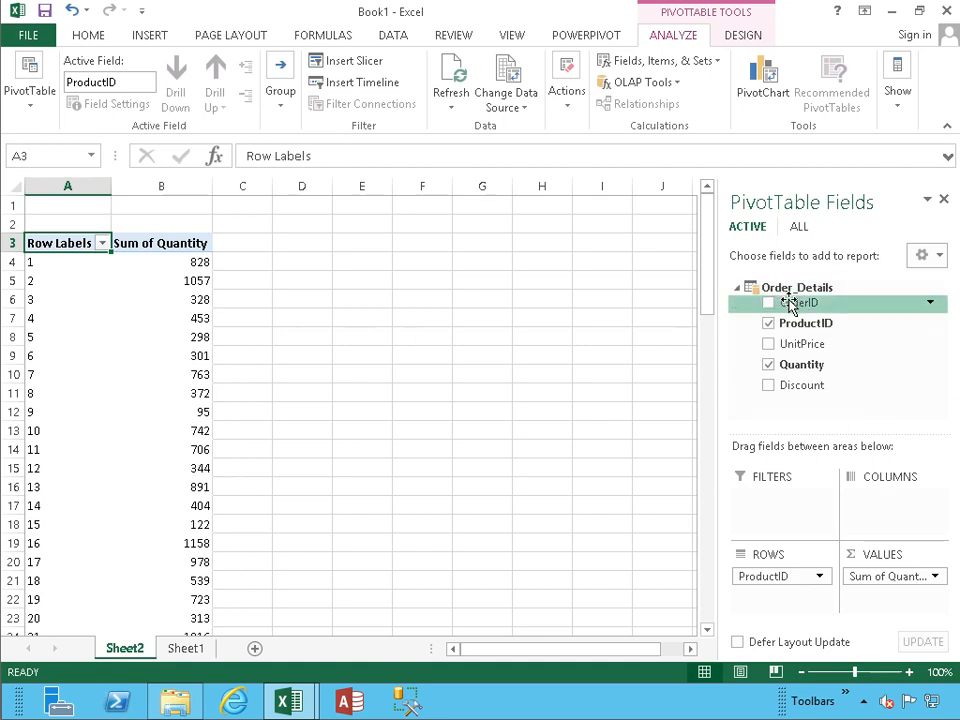
{"action": "left_click_drag", "start_coordinate": [793, 305], "coordinate": [757, 570]}
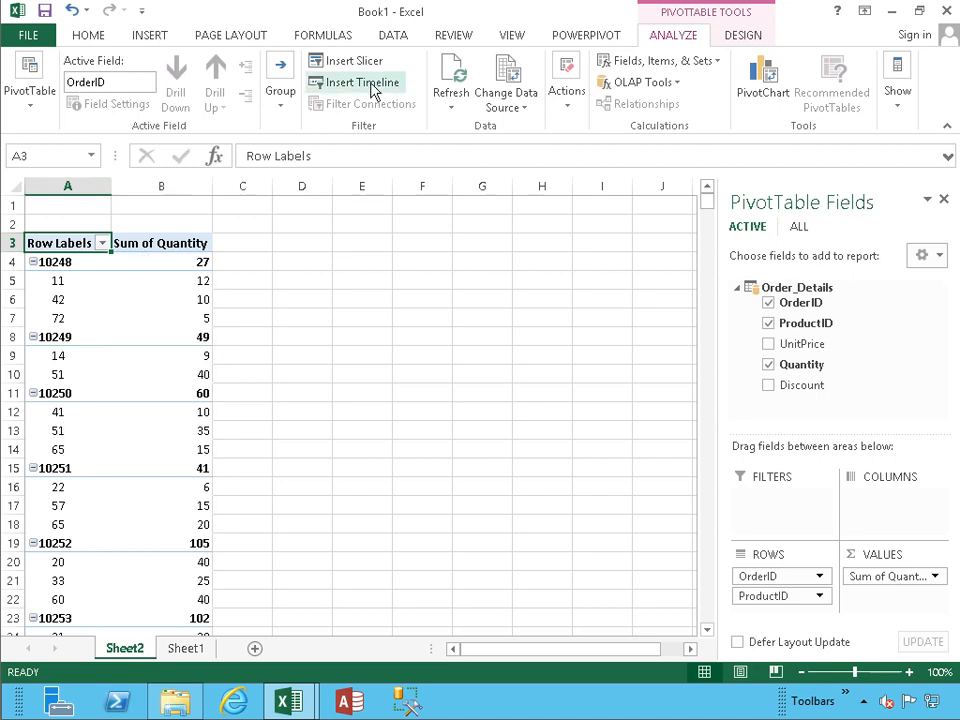
Create a PowerPivot calculated field named CF_SumOfQuantity on Order_Details with the description "Sum of Quantity Calculated Field"
{"action": "left_click", "coordinate": [579, 43]}
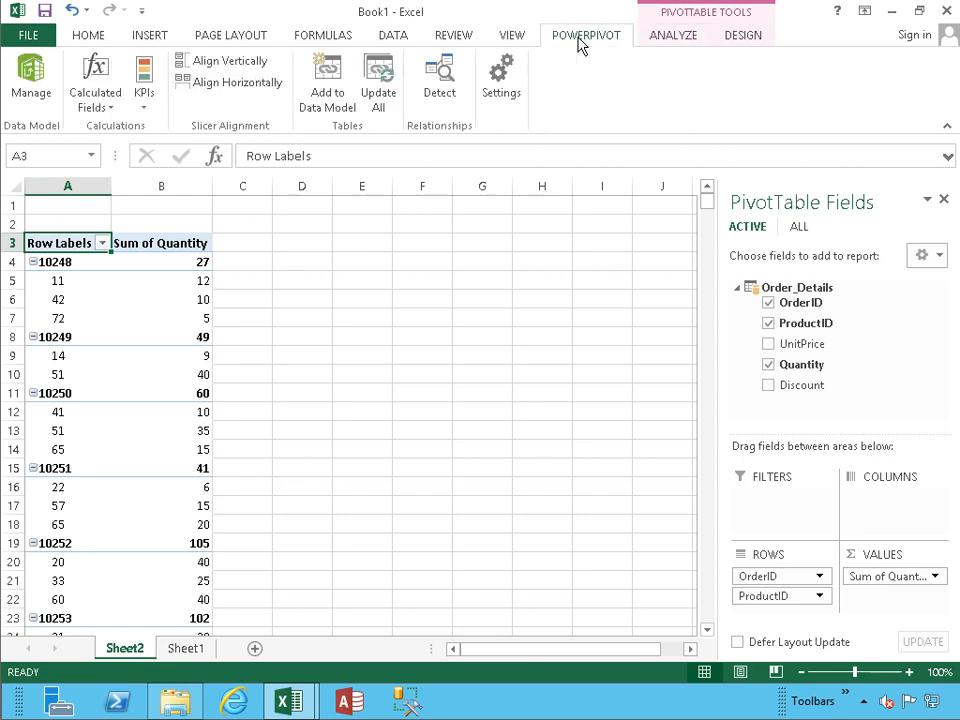
{"action": "left_click", "coordinate": [108, 110]}
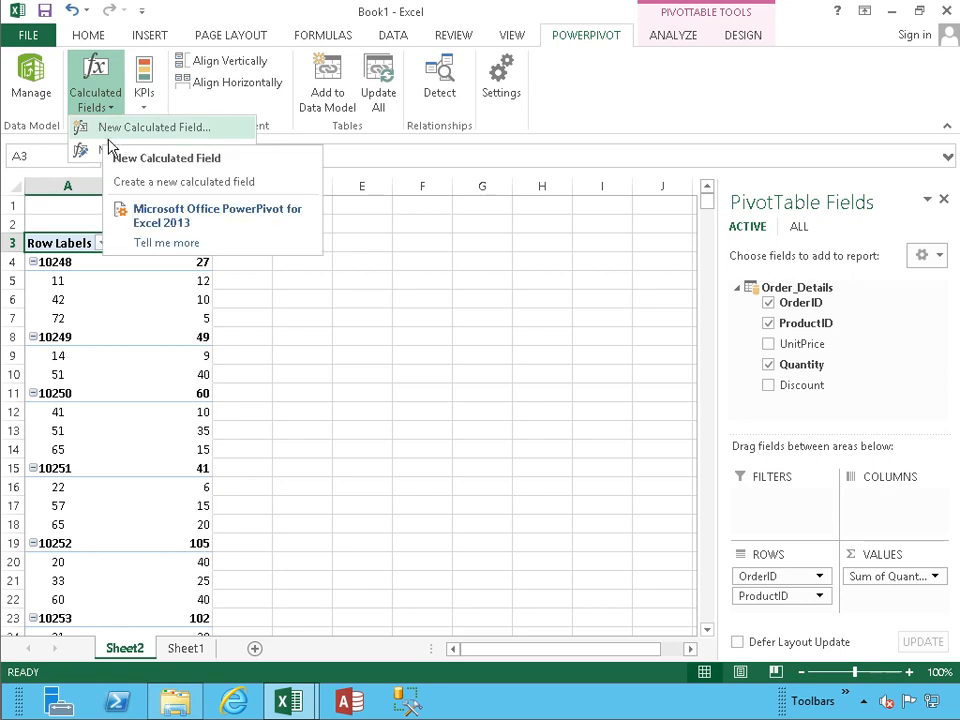
{"action": "left_click", "coordinate": [150, 152]}
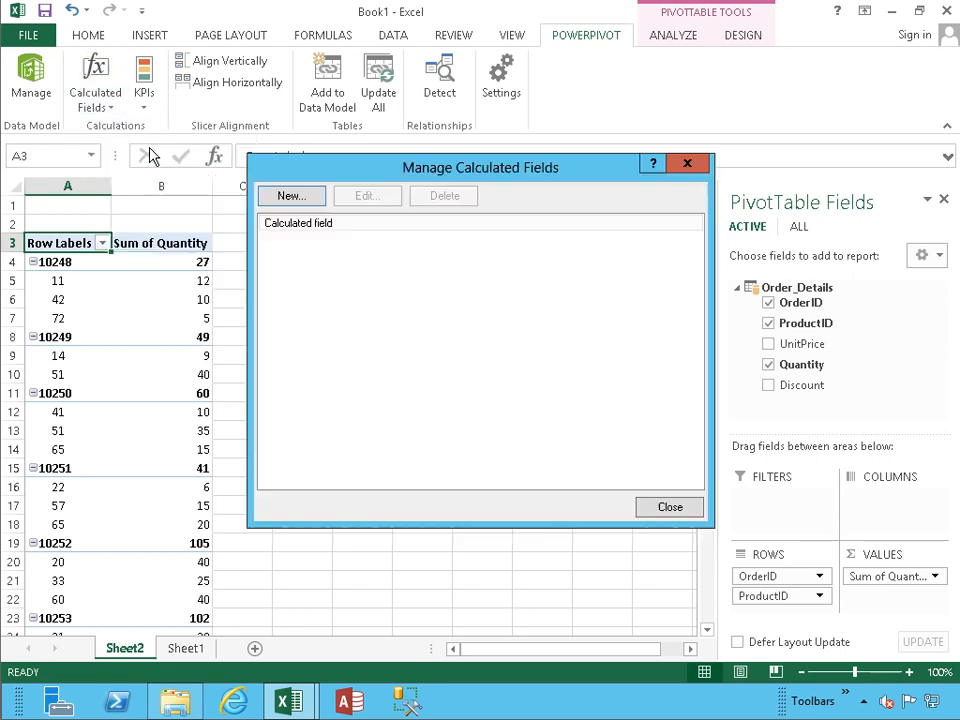
{"action": "left_click", "coordinate": [293, 197]}
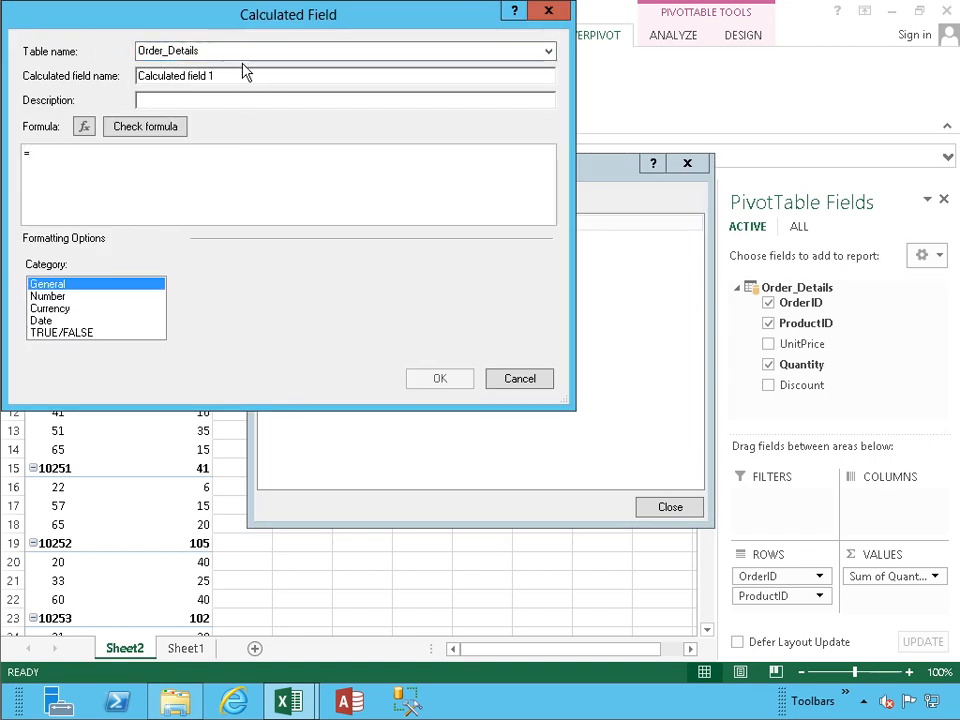
{"action": "left_click_drag", "start_coordinate": [236, 77], "coordinate": [131, 79]}
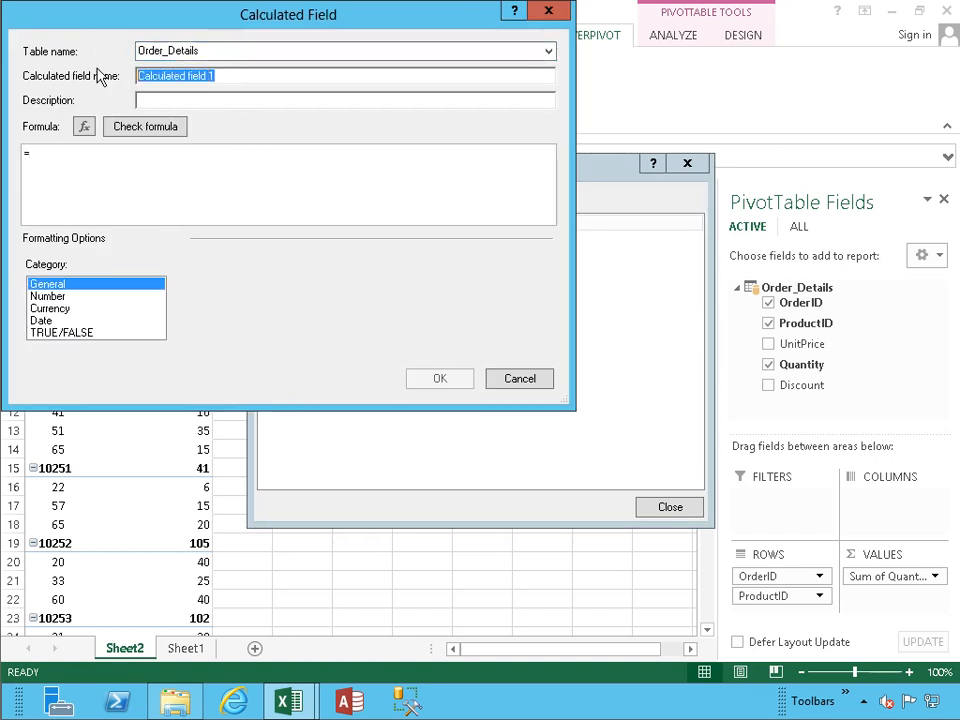
{"action": "type", "text": "CF_"}
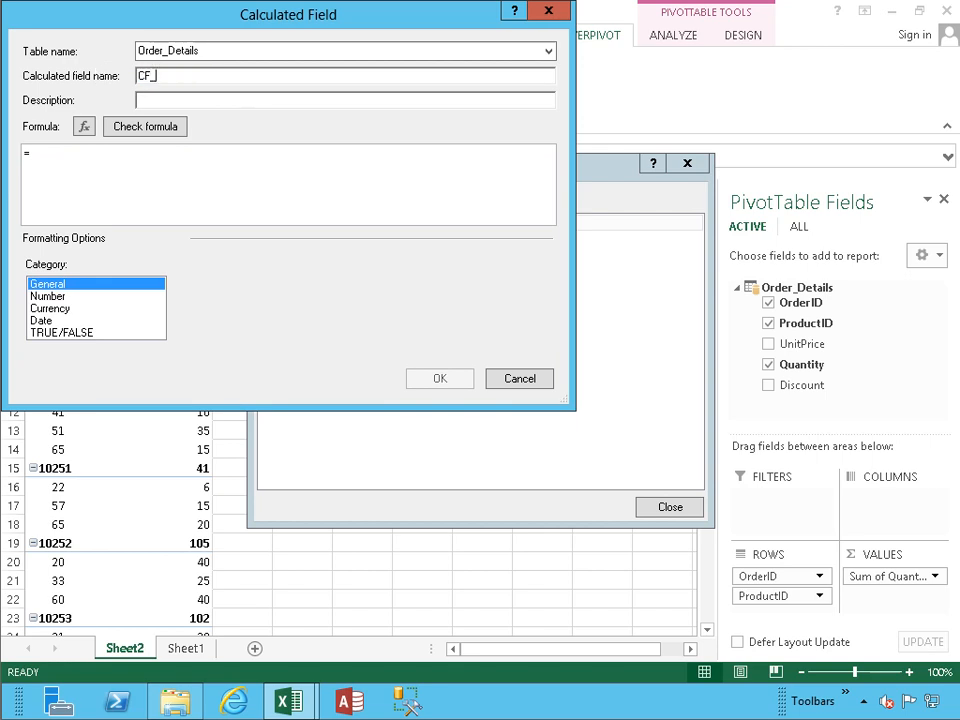
{"action": "type", "text": "SumOfQuantity"}
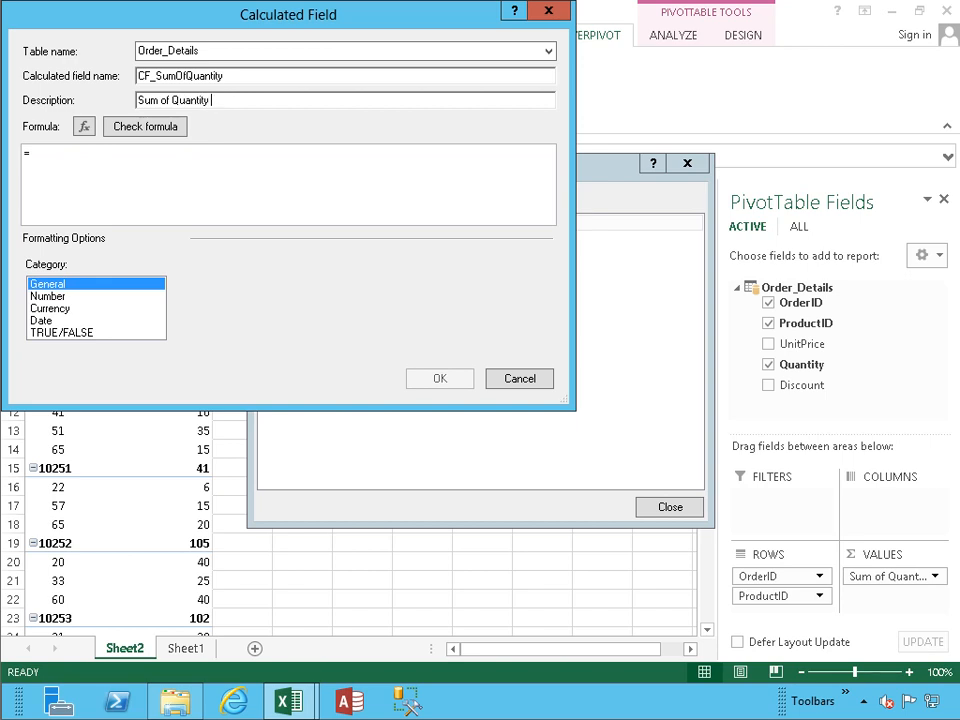
{"action": "type", "text": "culated Field"}
Enter the formula =SUM([Quantity]) for the calculated field
{"action": "left_click", "coordinate": [59, 155]}
{"action": "type", "text": "SUM"}
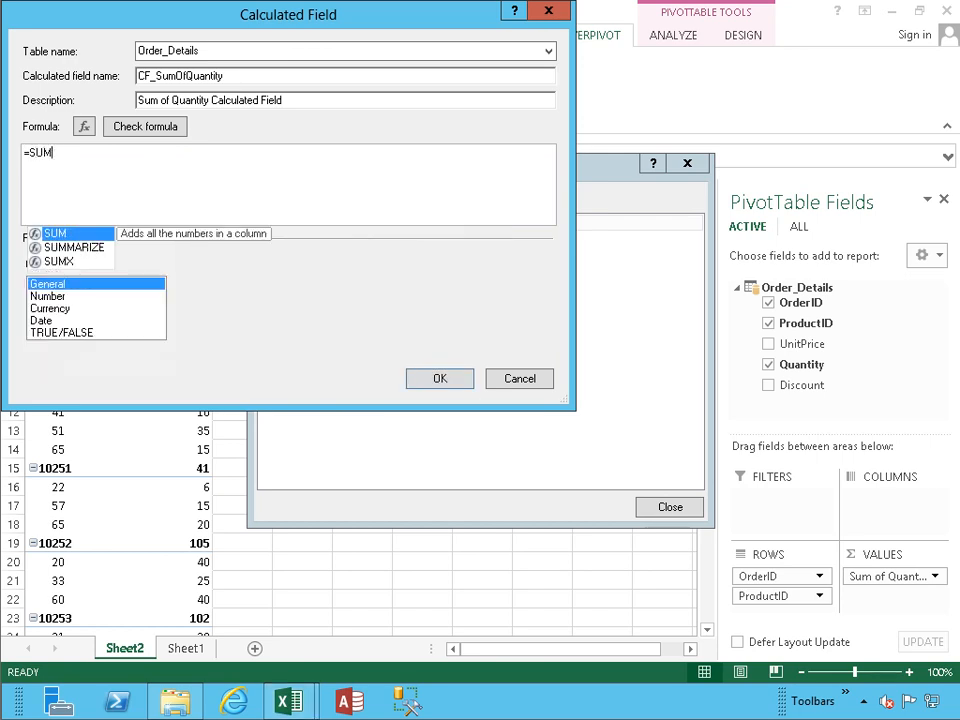
{"action": "type", "text": "(["}
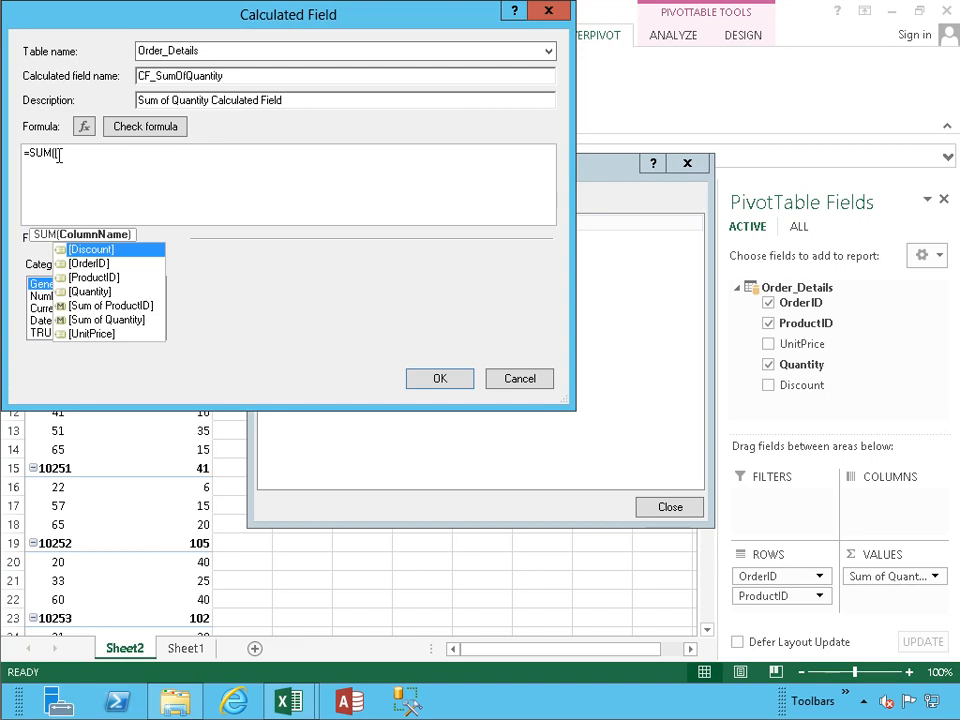
{"action": "key", "text": "Down"}
{"action": "key", "text": "Down"}
{"action": "key", "text": "Down"}
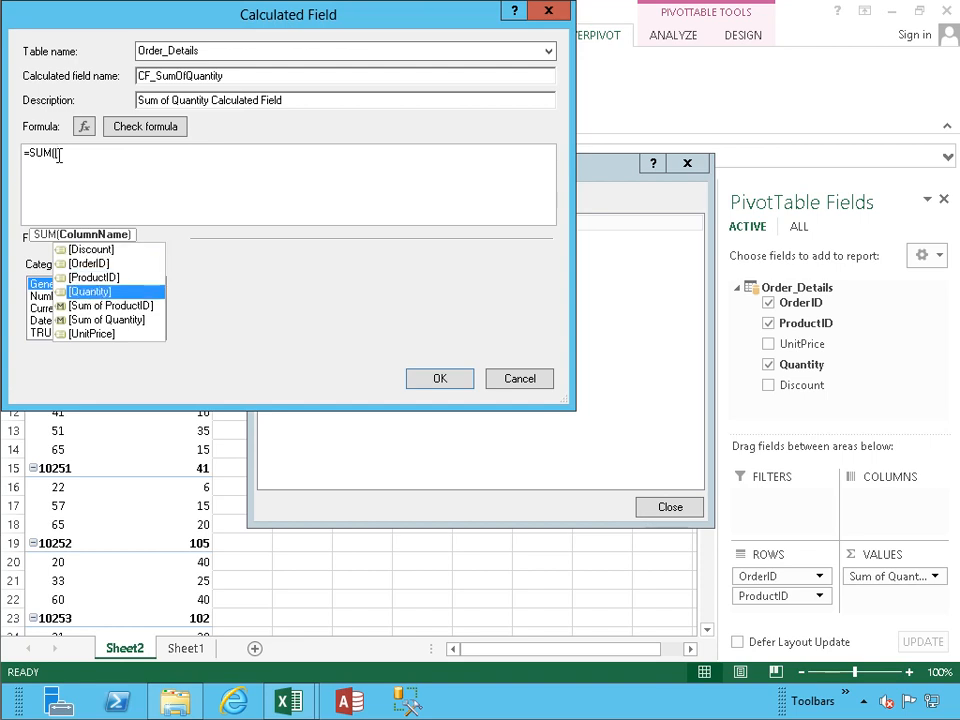
{"action": "key", "text": "Tab"}
{"action": "type", "text": ")"}
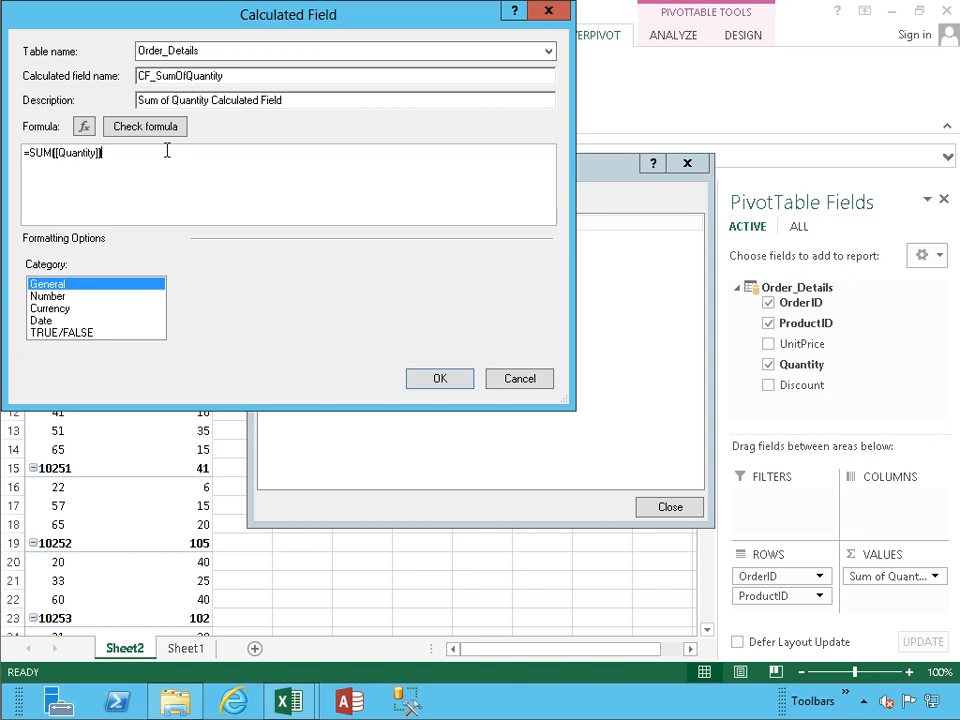
Check the CF_SumOfQuantity formula, format the field as a decimal number with the 1000 separator, and save it
{"action": "left_click", "coordinate": [95, 297]}
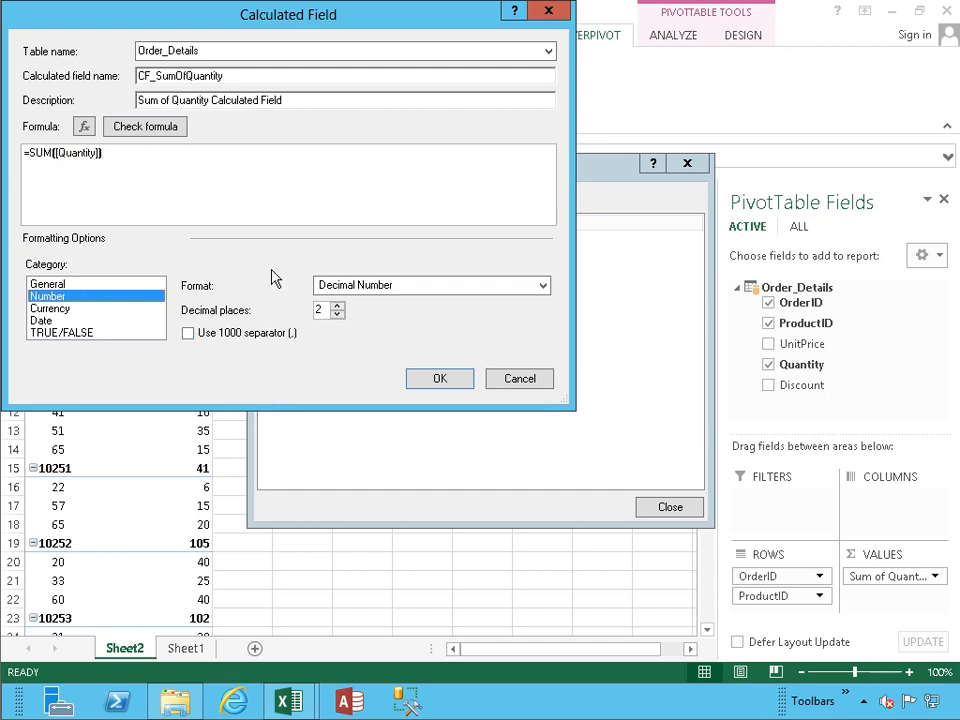
{"action": "left_click", "coordinate": [163, 131]}
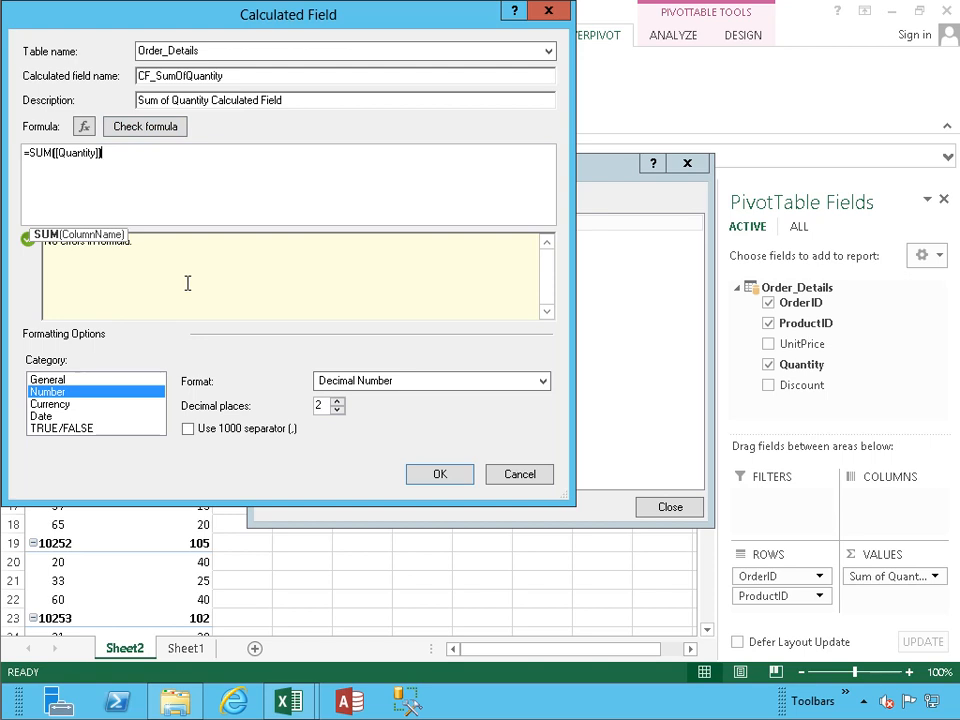
{"action": "left_click", "coordinate": [220, 430]}
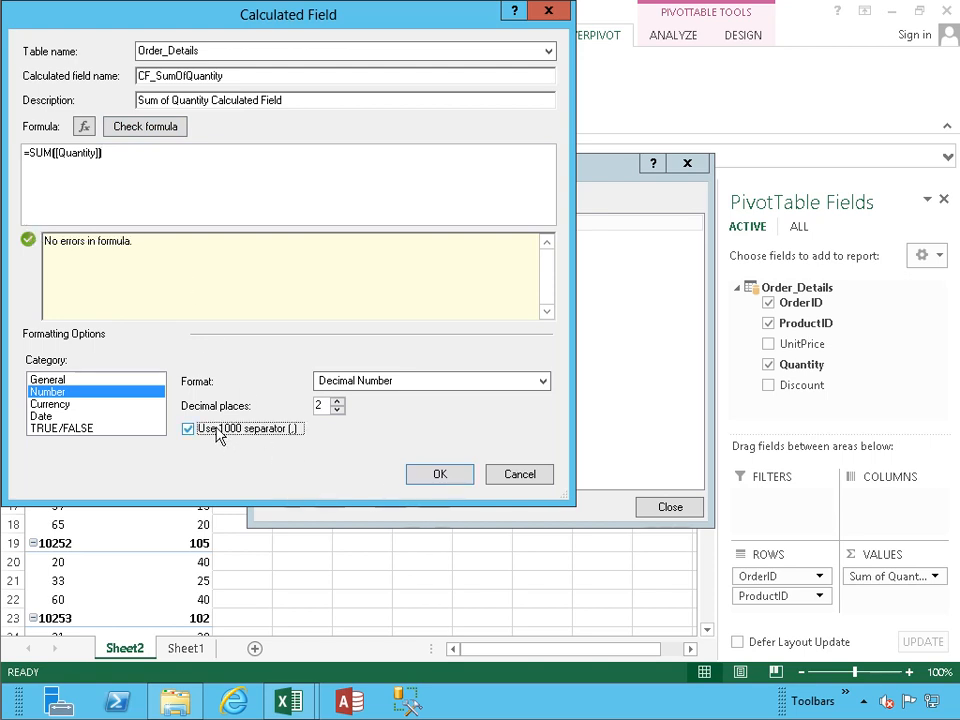
{"action": "left_click", "coordinate": [438, 477]}
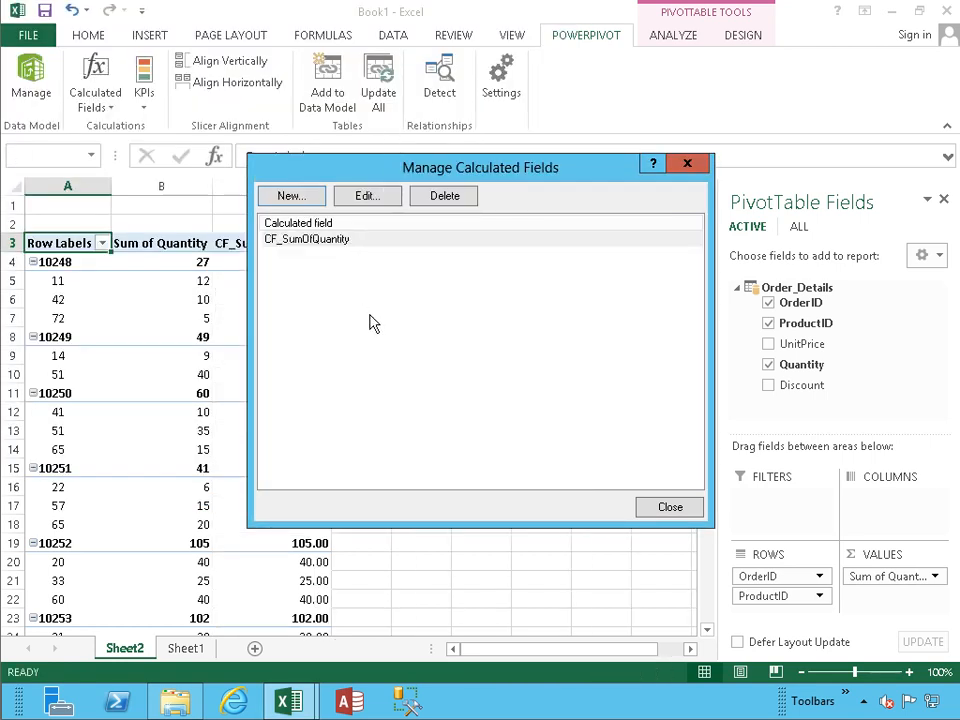
{"action": "left_click", "coordinate": [666, 508]}
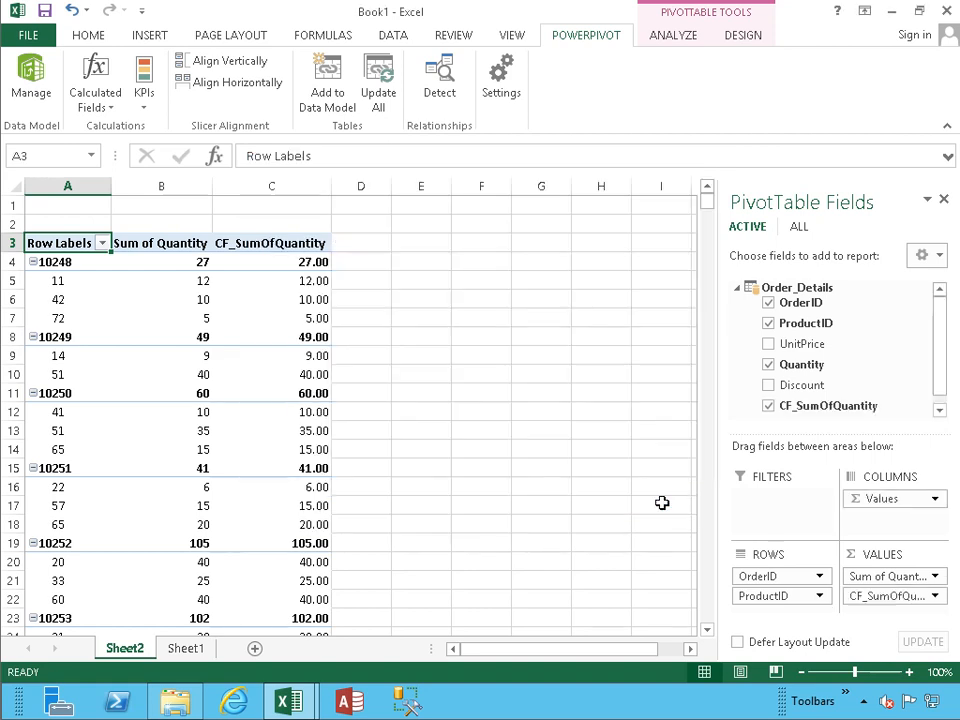
Compare the CF_SumOfQuantity values with the Sum of Quantity values across the orders in the PivotTable
{"action": "left_click", "coordinate": [239, 286]}
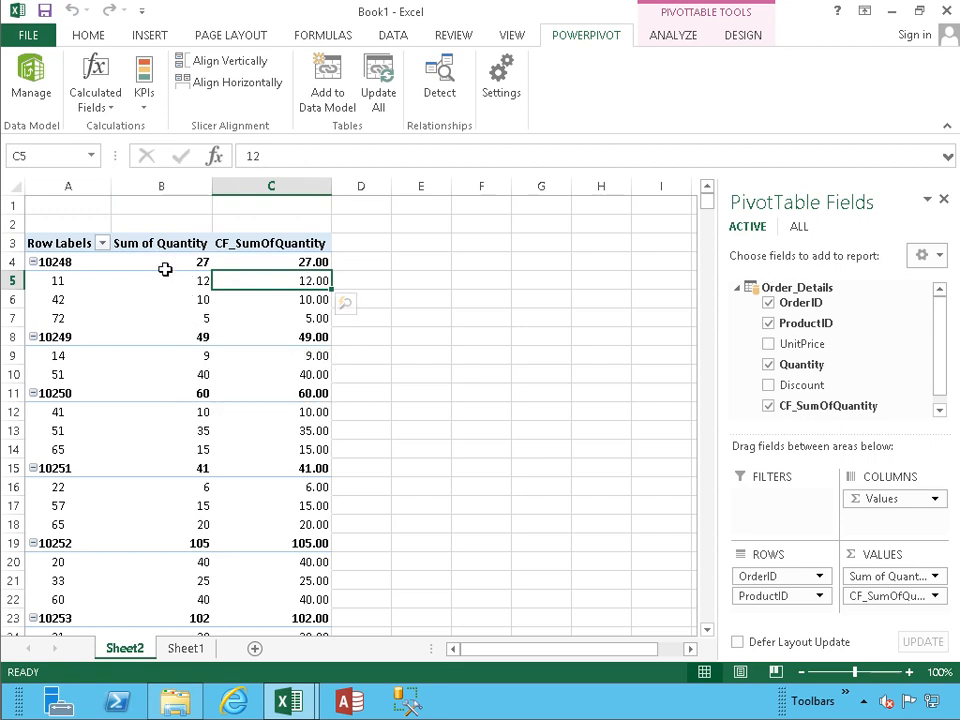
{"action": "mouse_move", "coordinate": [175, 431]}
{"action": "scroll", "coordinate": [177, 431], "scroll_direction": "down", "scroll_amount": 8}
{"action": "scroll", "coordinate": [177, 431], "scroll_direction": "down", "scroll_amount": 2}
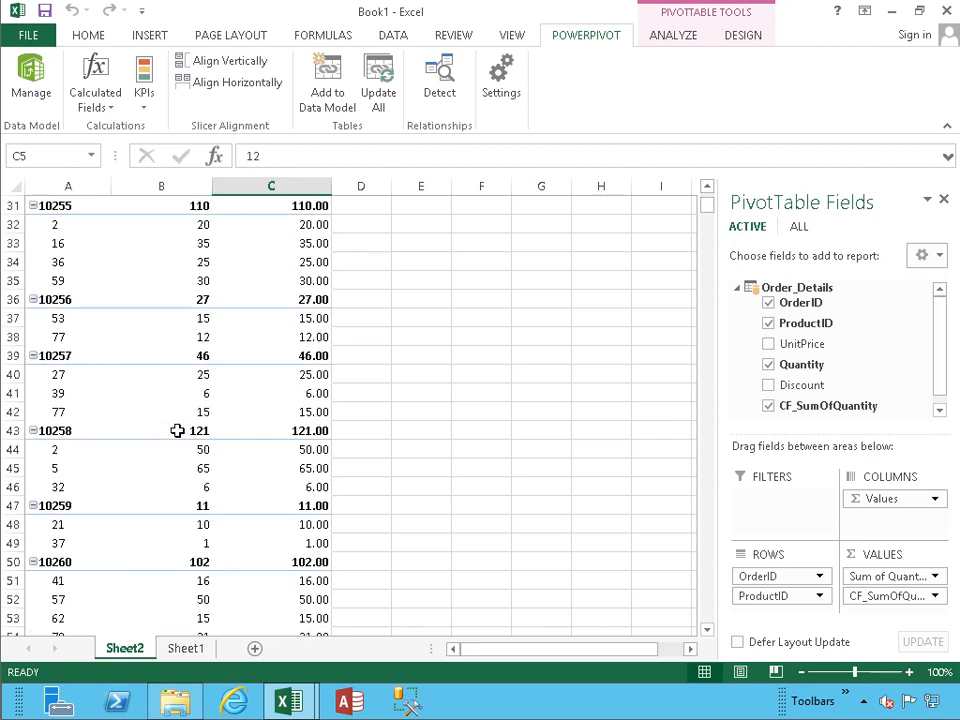
{"action": "scroll", "coordinate": [177, 431], "scroll_direction": "up", "scroll_amount": 7}
{"action": "scroll", "coordinate": [177, 431], "scroll_direction": "up", "scroll_amount": 3}
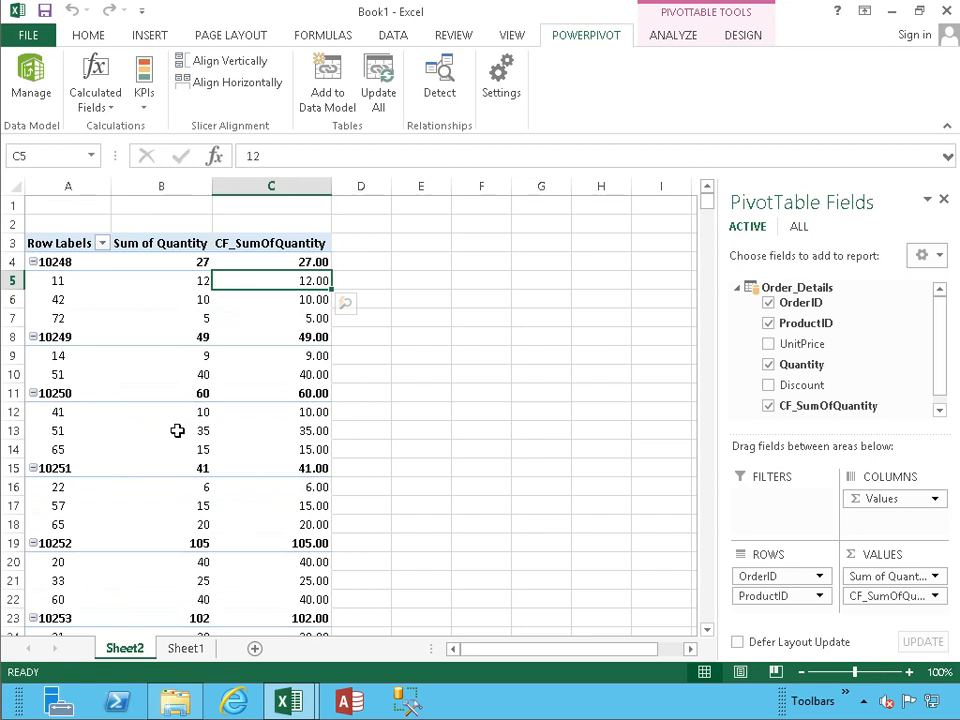
Start a new calculated field on Order_Details named CF_CountOfOrderRows with the description "Count of Order Rows CalculatedField"
{"action": "mouse_move", "coordinate": [116, 262]}
{"action": "left_click", "coordinate": [95, 98]}
{"action": "left_click", "coordinate": [102, 129]}
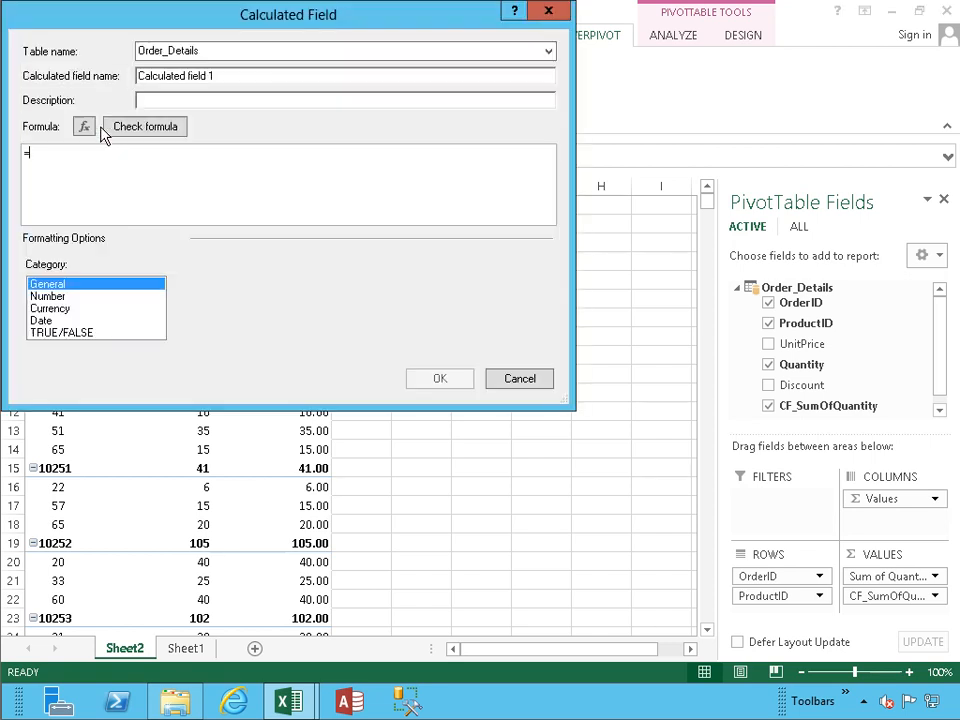
{"action": "left_click_drag", "start_coordinate": [257, 77], "coordinate": [120, 83]}
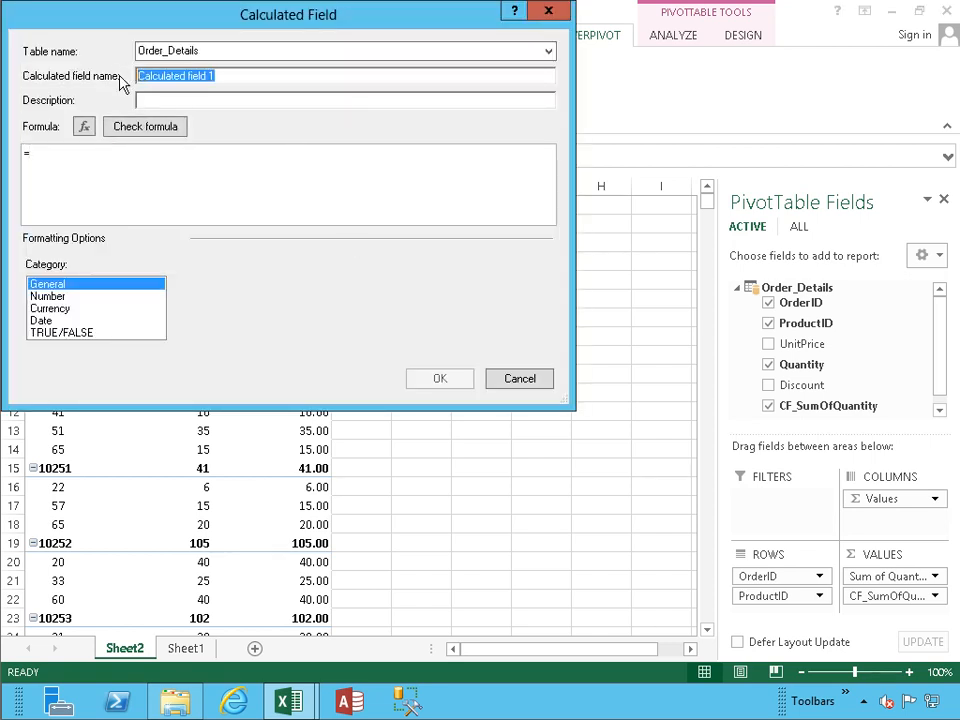
{"action": "type", "text": "CF_"}
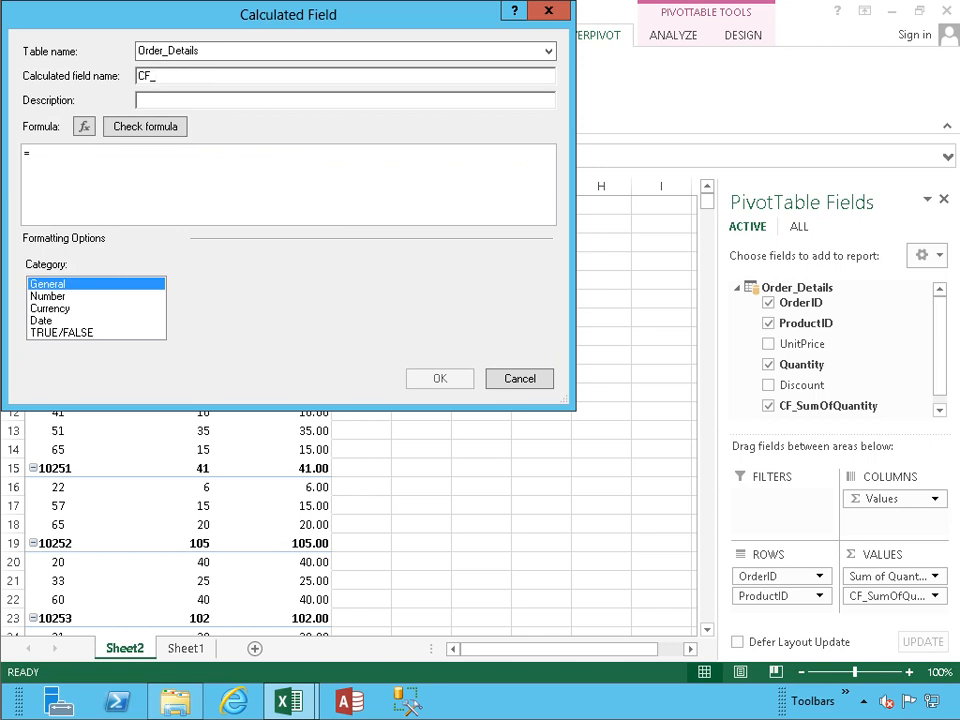
{"action": "type", "text": "CountOfOrderRows"}
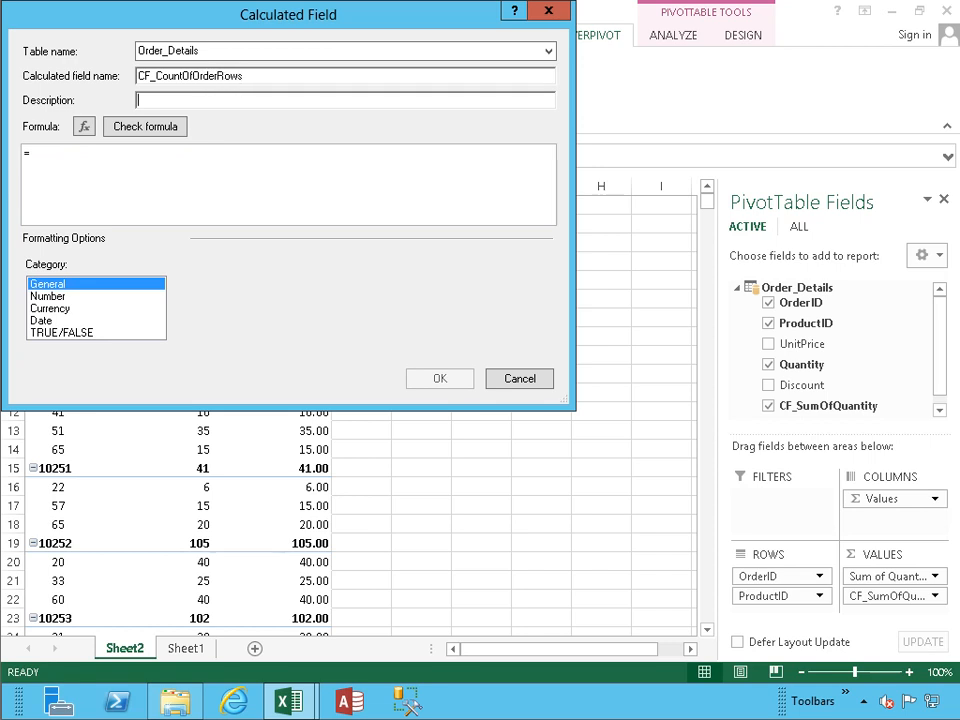
{"action": "type", "text": "Count of Order Rows"}
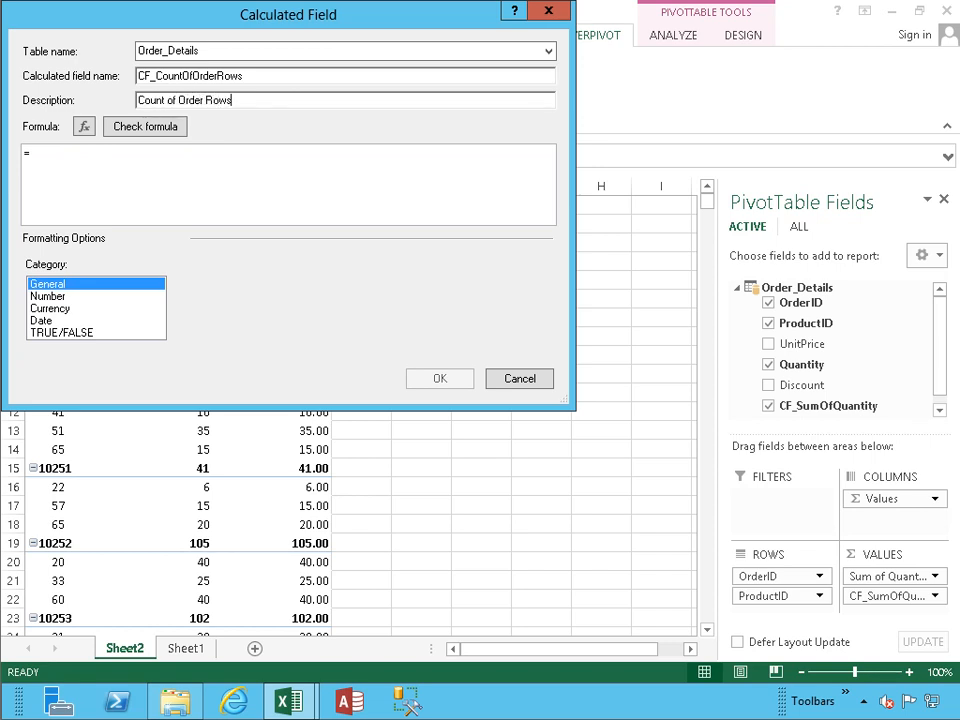
{"action": "type", "text": " CalculatedField"}
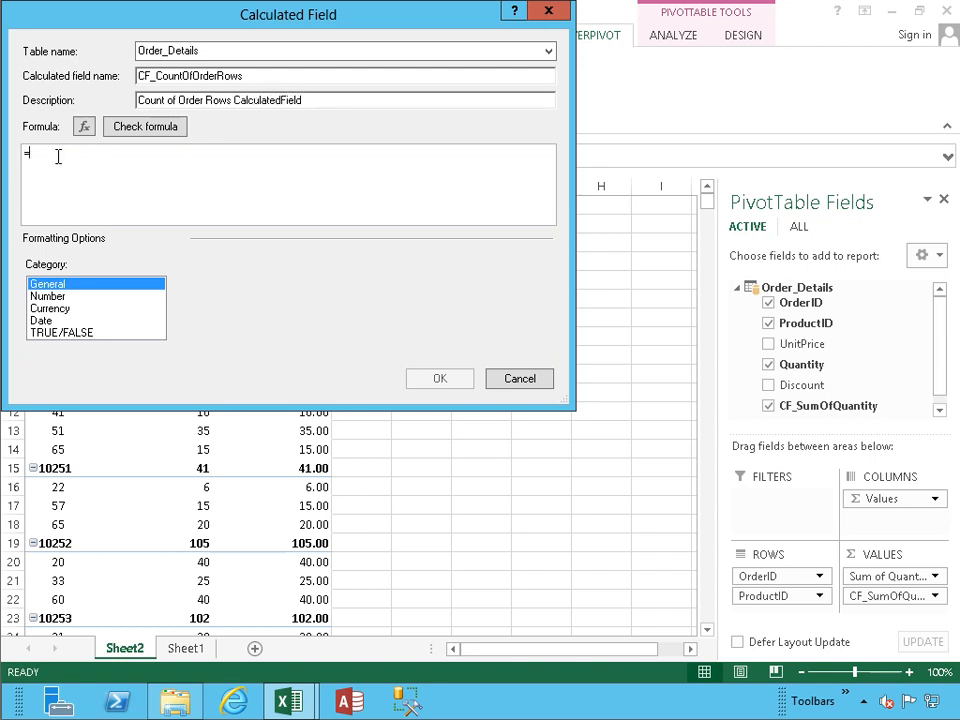
Enter the formula =COUNT([Quantity]) for CF_CountOfOrderRows, check it for errors and save the calculated field
{"action": "type", "text": "COUNT"}
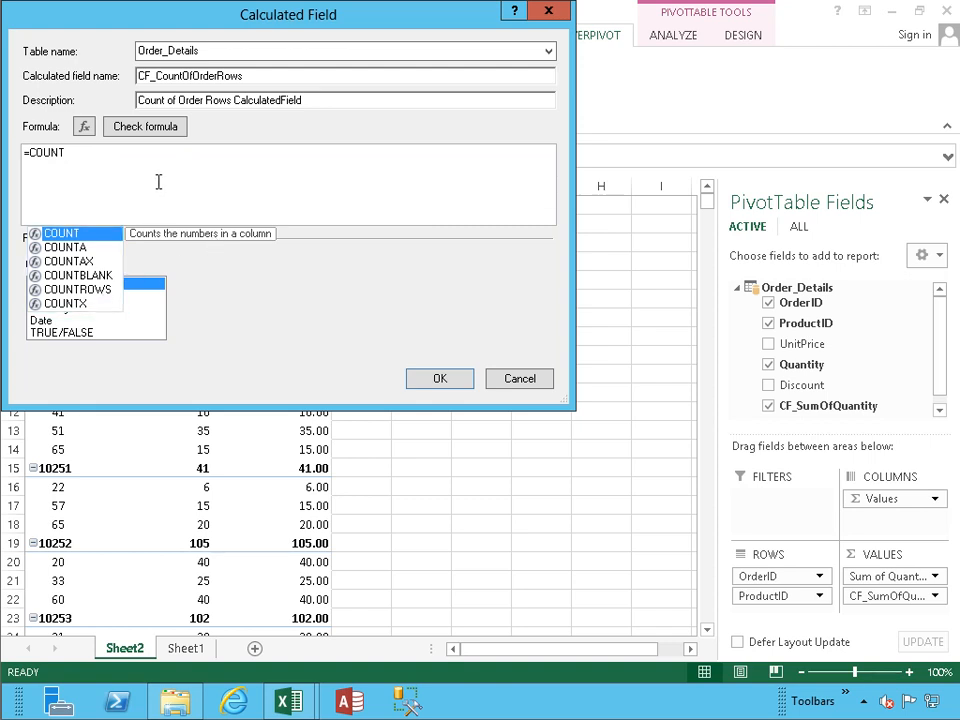
{"action": "type", "text": "("}
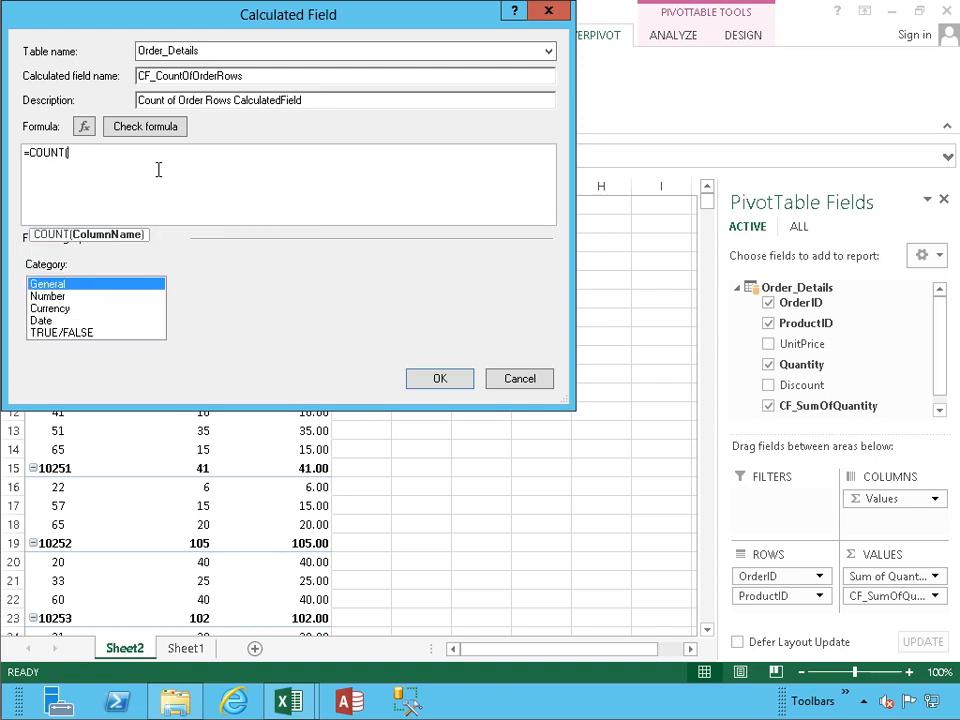
{"action": "type", "text": "["}
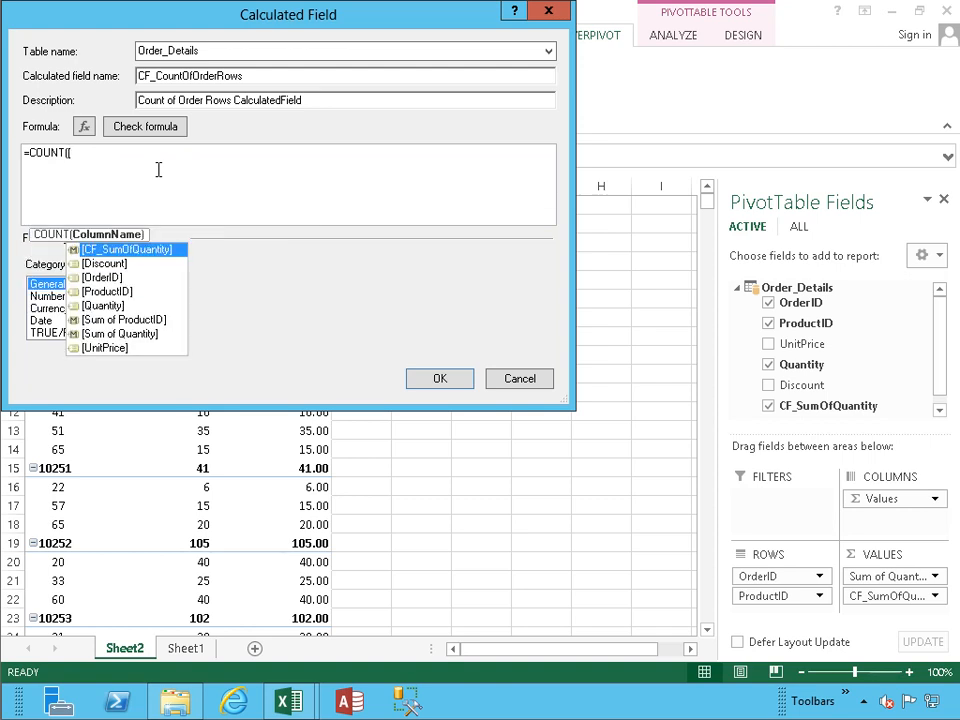
{"action": "key", "text": "Down"}
{"action": "key", "text": "Down"}
{"action": "key", "text": "Down"}
{"action": "key", "text": "Down"}
{"action": "key", "text": "Tab"}
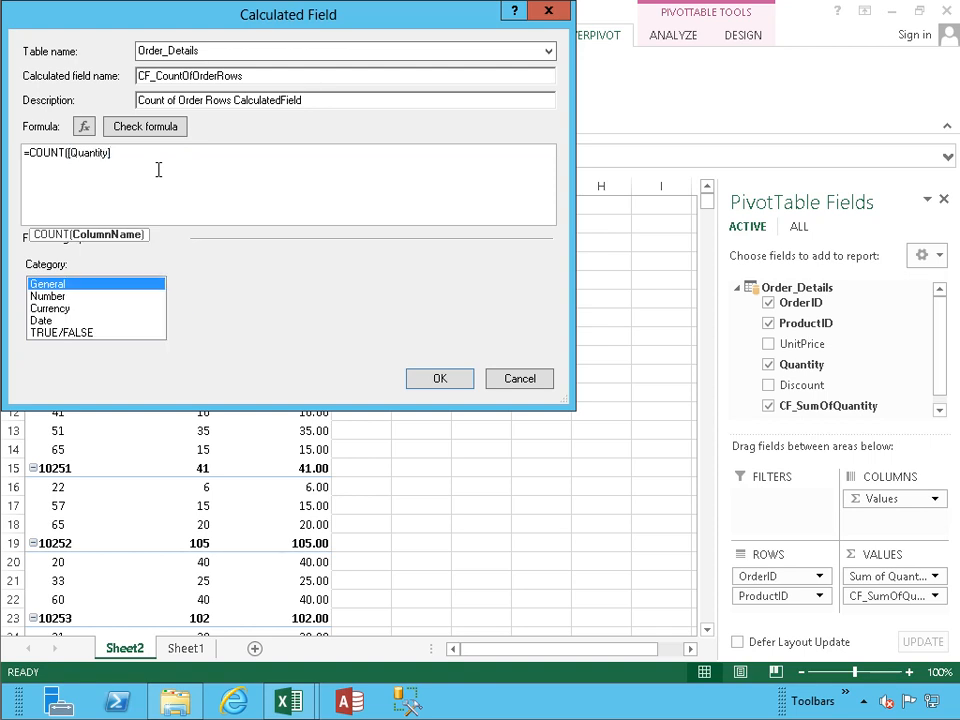
{"action": "type", "text": ")"}
{"action": "left_click", "coordinate": [123, 137]}
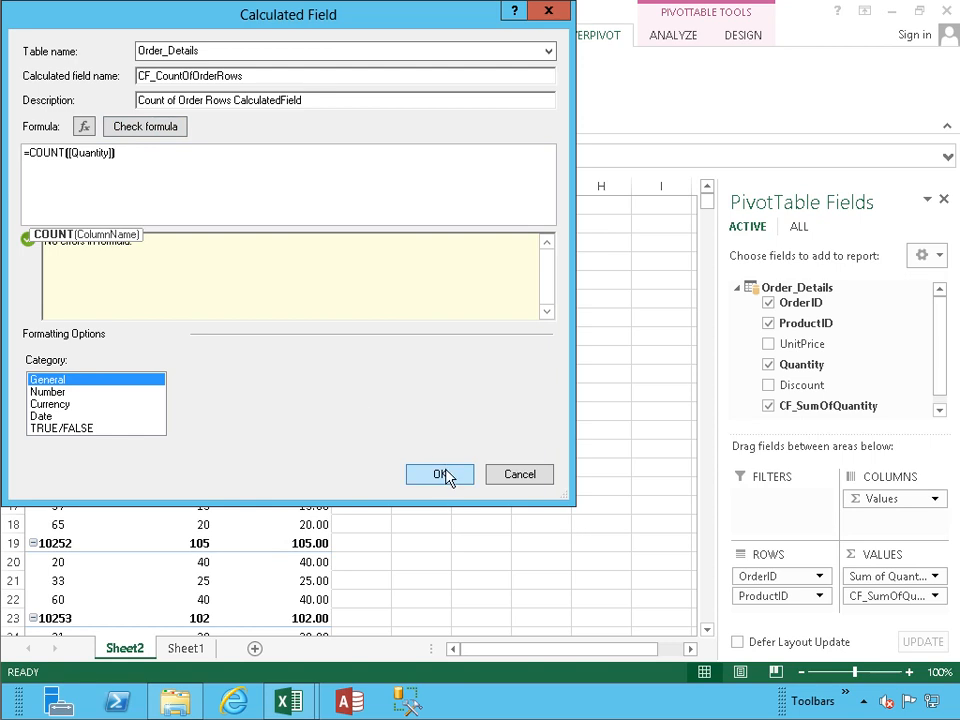
{"action": "left_click", "coordinate": [444, 476]}
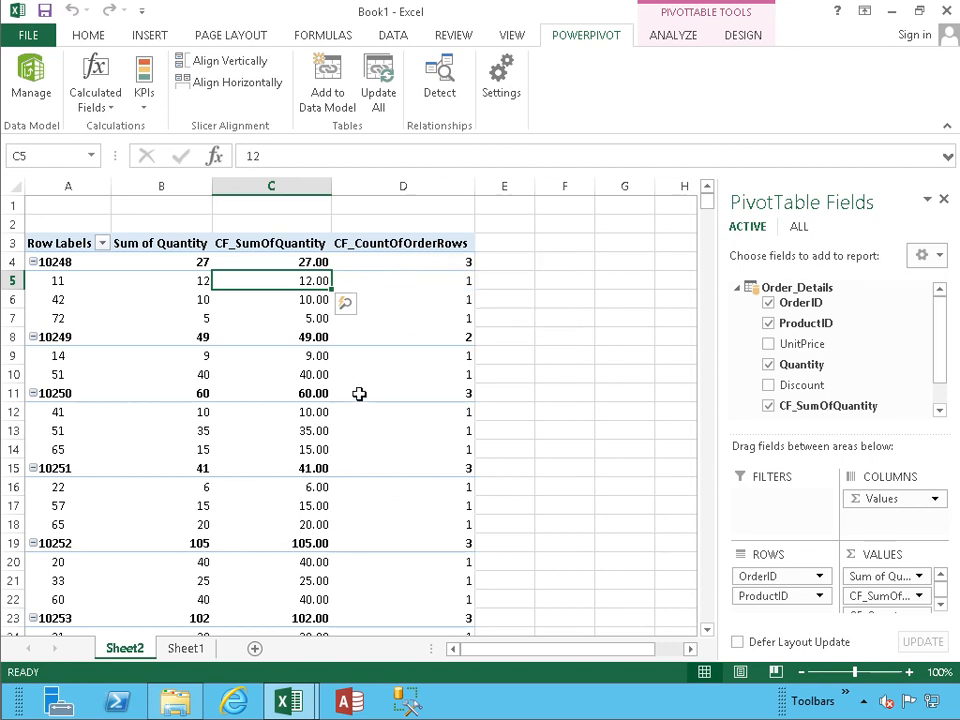
Examine the CF_CountOfOrderRows values for the product rows of the first two orders in the PivotTable
{"action": "left_click", "coordinate": [435, 283]}
{"action": "left_click", "coordinate": [437, 302]}
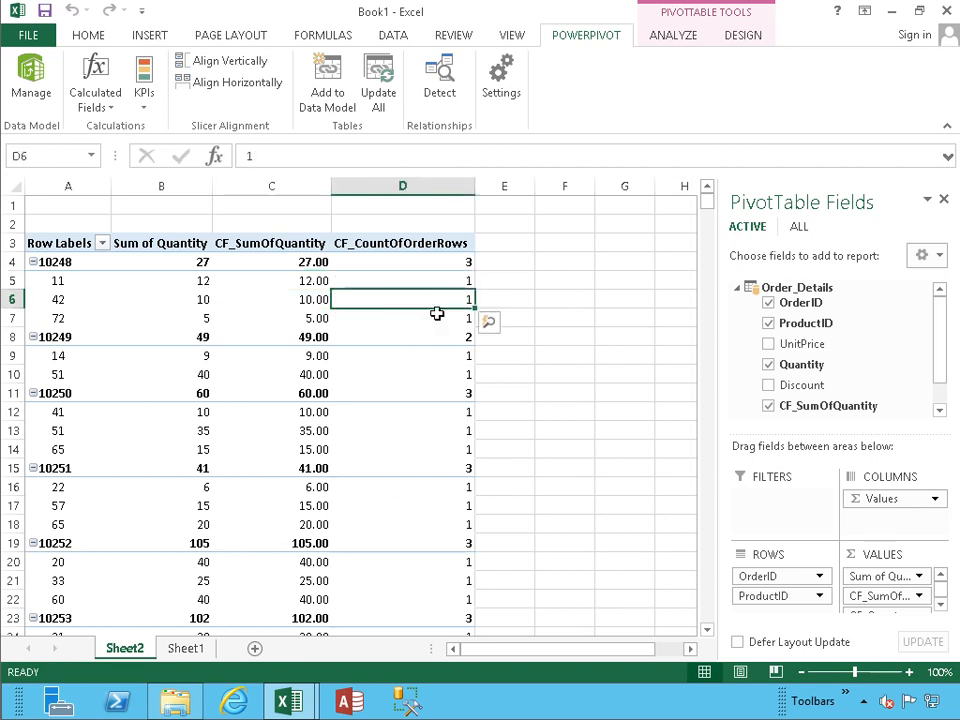
{"action": "left_click", "coordinate": [436, 318]}
{"action": "left_click", "coordinate": [429, 358]}
{"action": "left_click", "coordinate": [429, 372]}
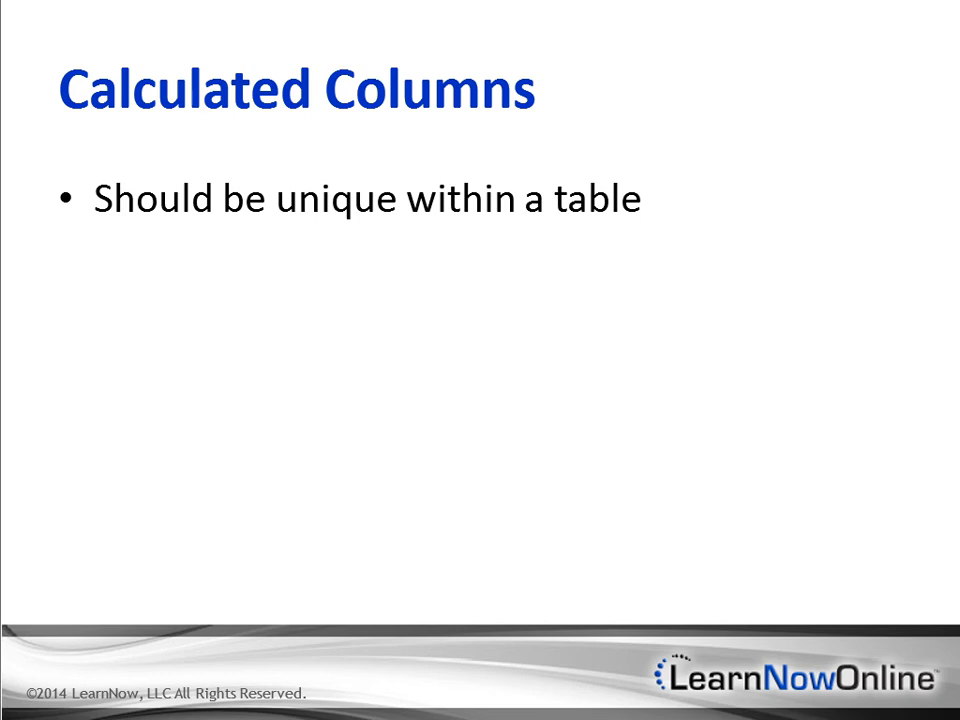
{"action": "key", "text": "Right"}
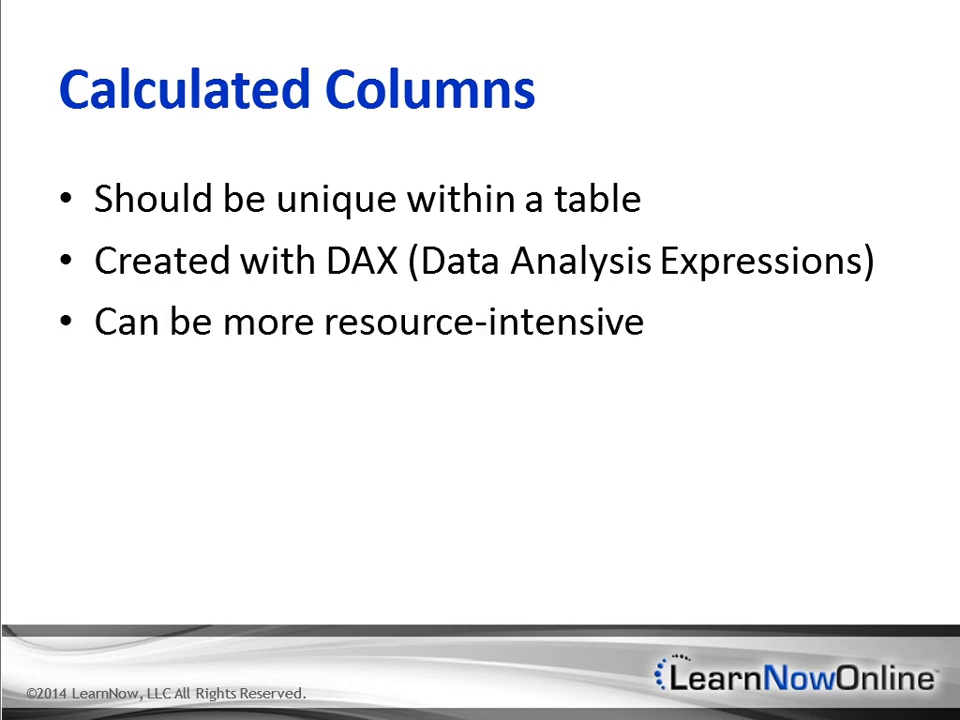
{"action": "key", "text": "Right"}
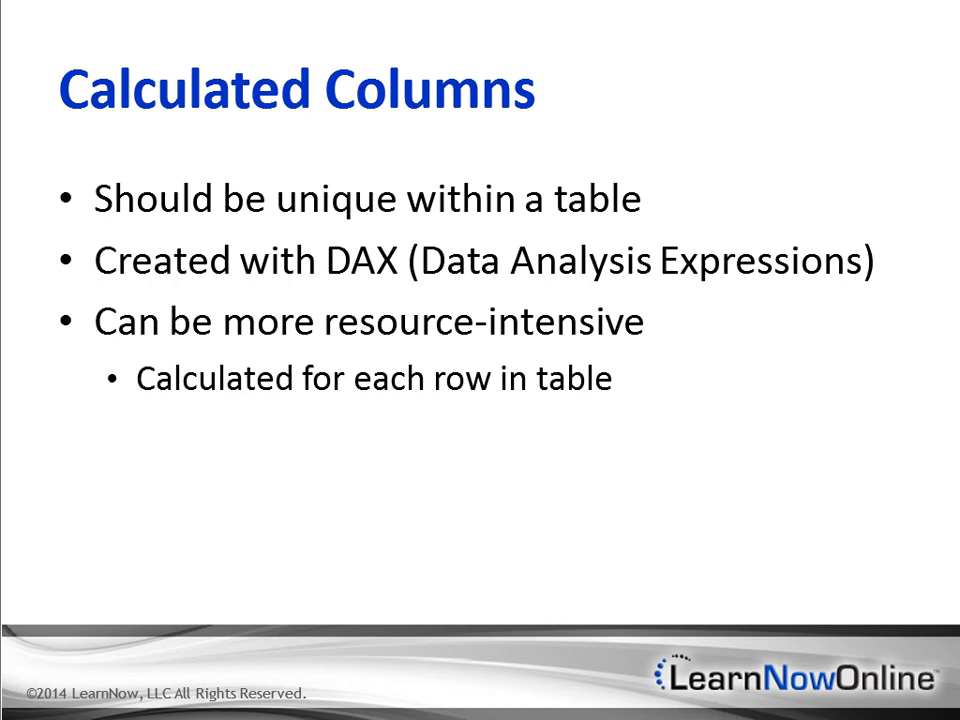
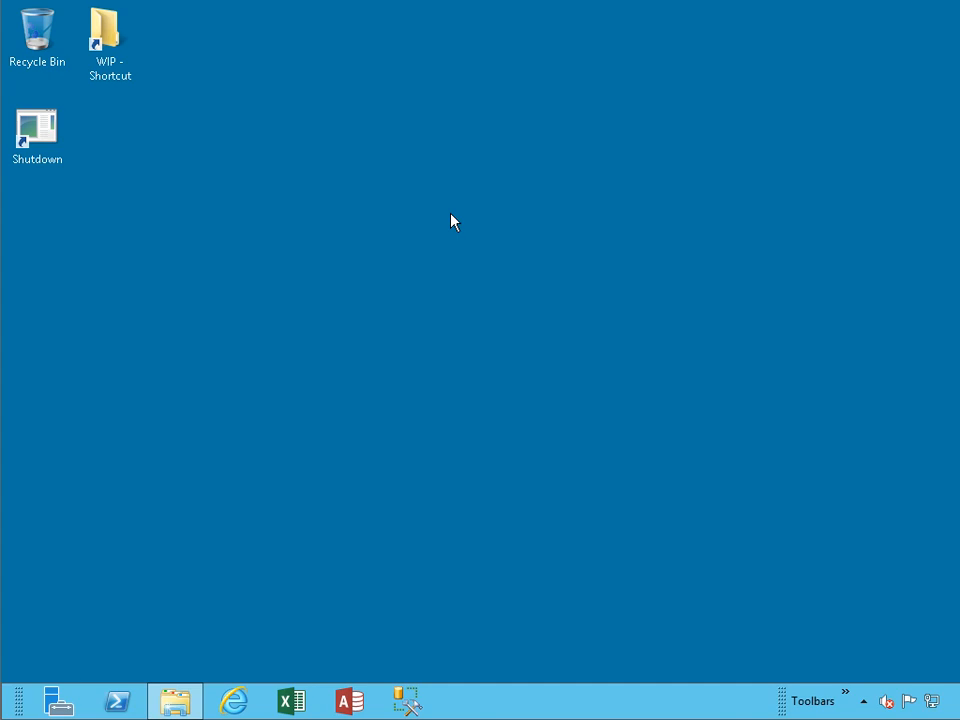
Start Excel with a blank workbook and open the PowerPivot data model window
{"action": "left_click", "coordinate": [290, 702]}
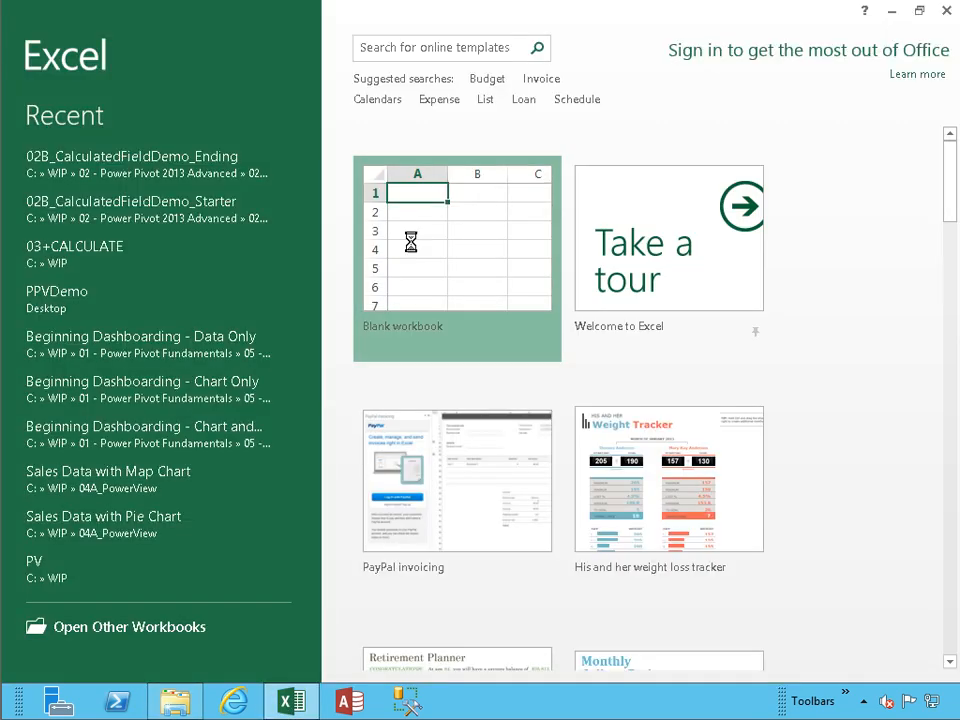
{"action": "left_click", "coordinate": [414, 250]}
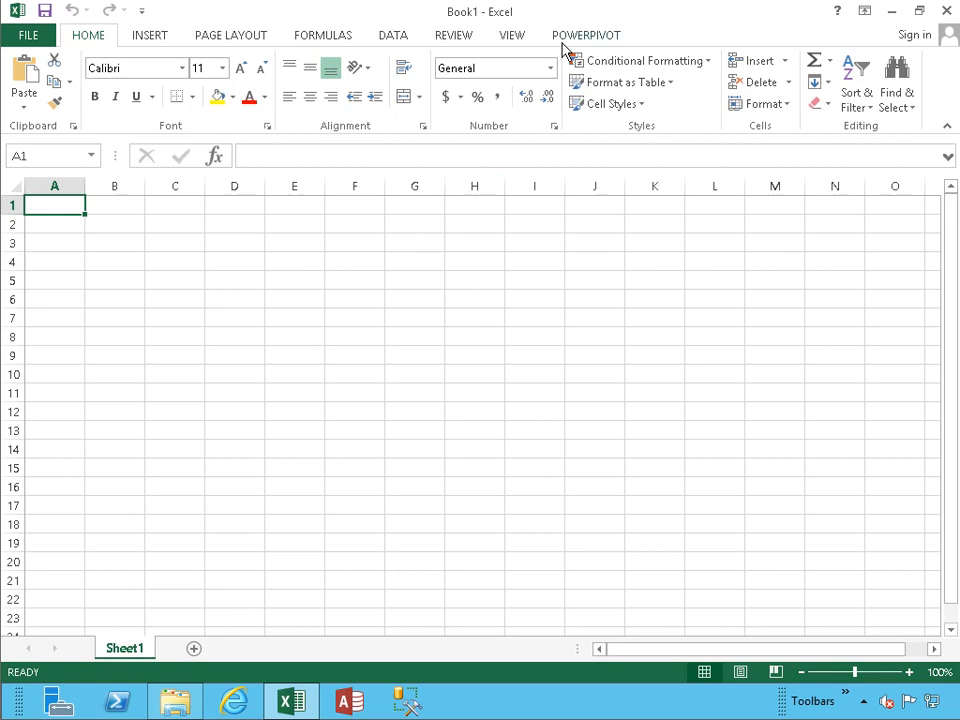
{"action": "left_click", "coordinate": [572, 38]}
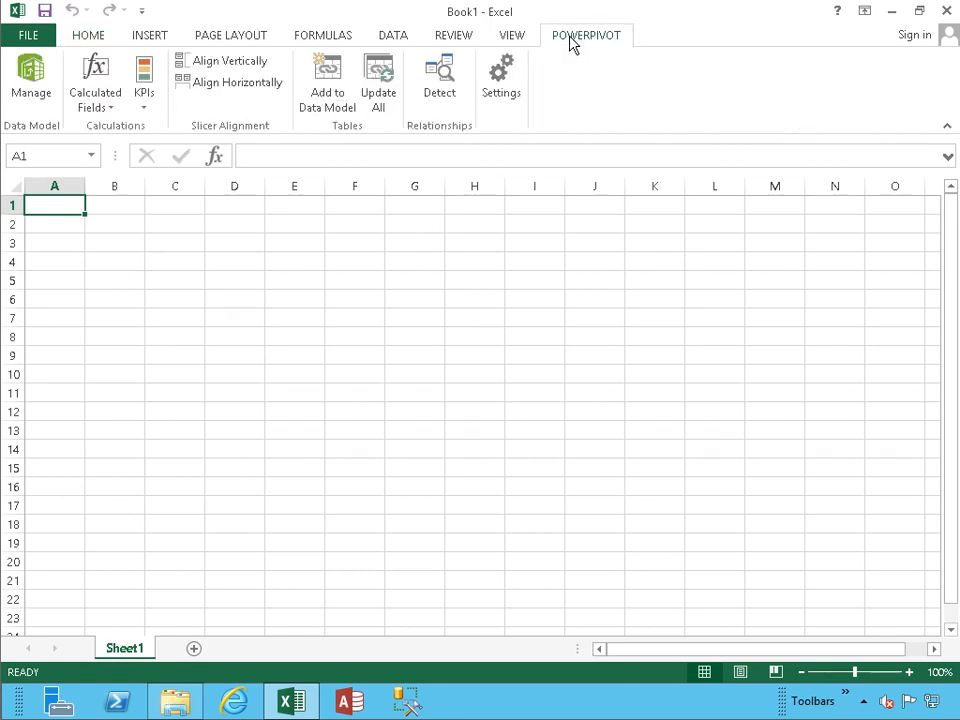
{"action": "left_click", "coordinate": [46, 92]}
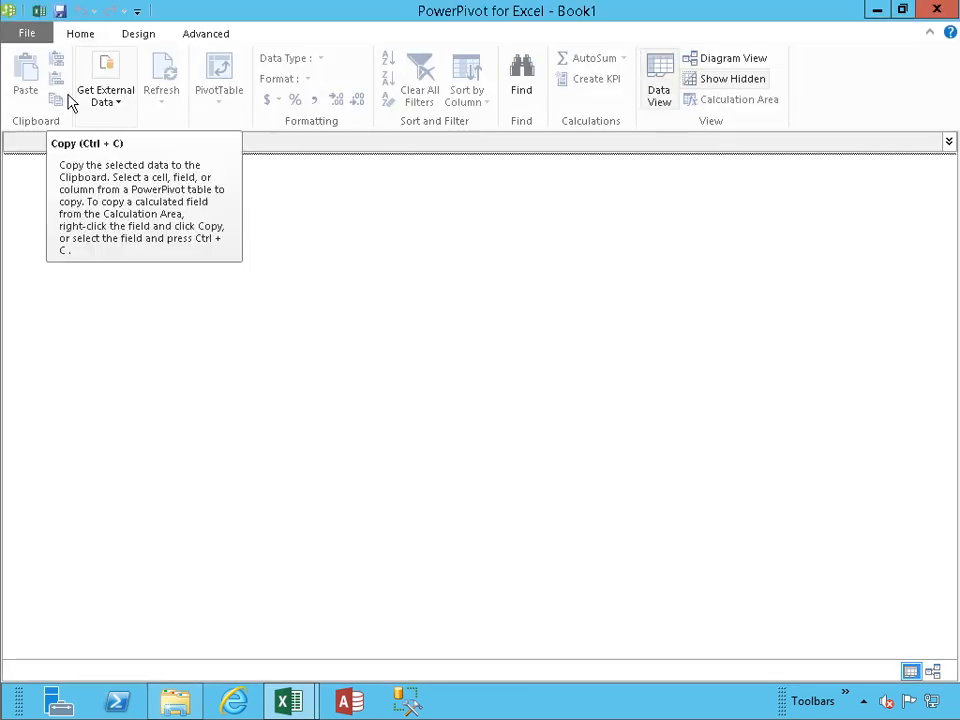
{"action": "left_click", "coordinate": [109, 106]}
{"action": "left_click", "coordinate": [232, 178]}
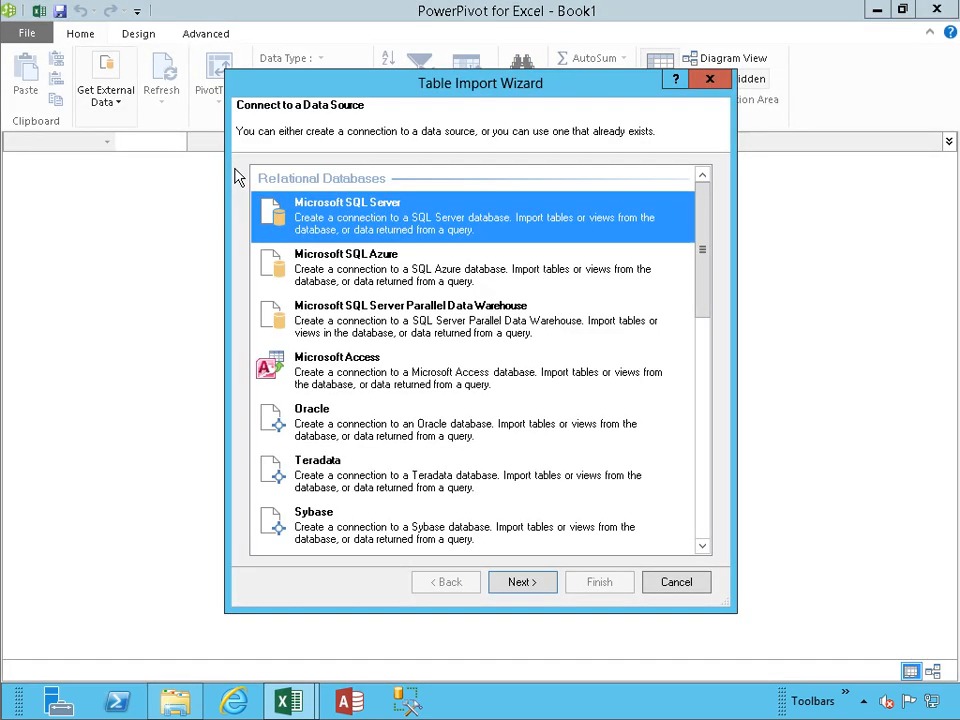
{"action": "left_click_drag", "start_coordinate": [703, 282], "coordinate": [692, 484]}
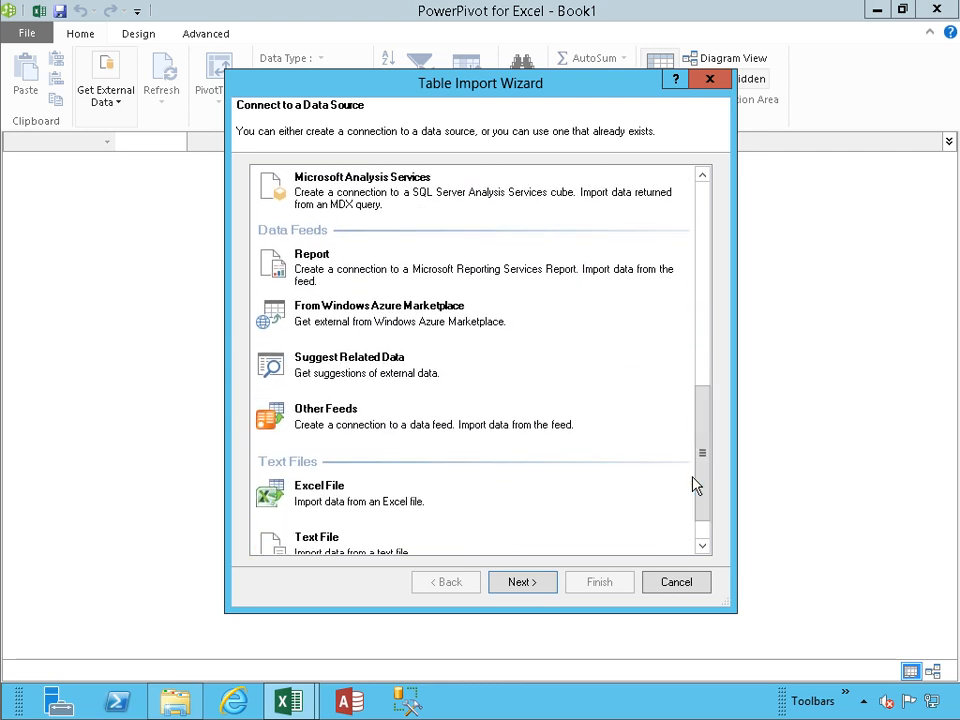
{"action": "left_click", "coordinate": [474, 430]}
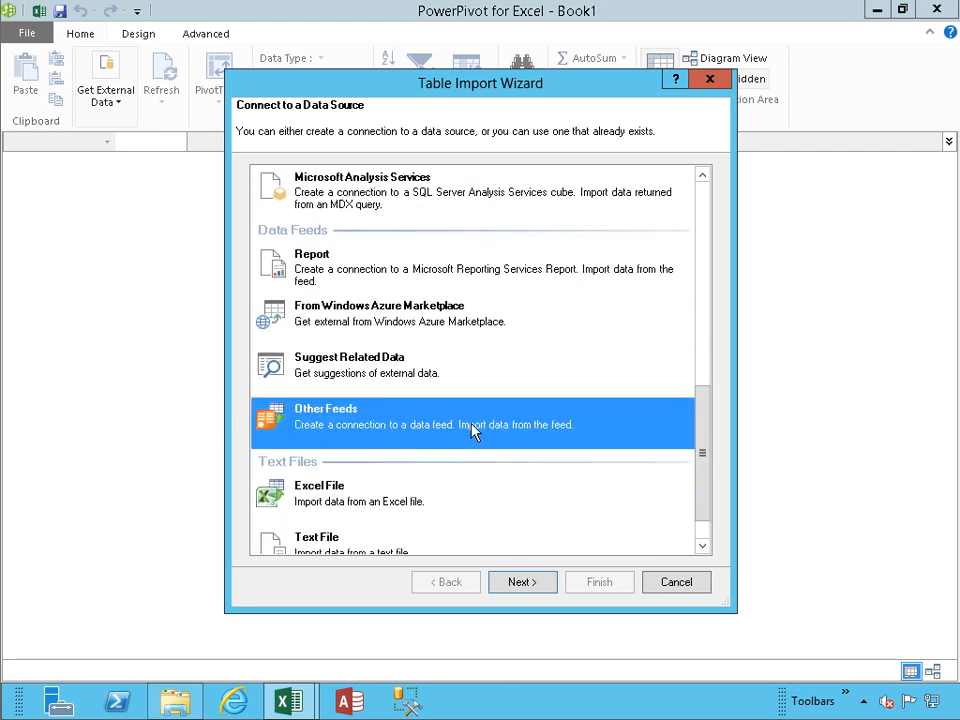
{"action": "left_click", "coordinate": [524, 583]}
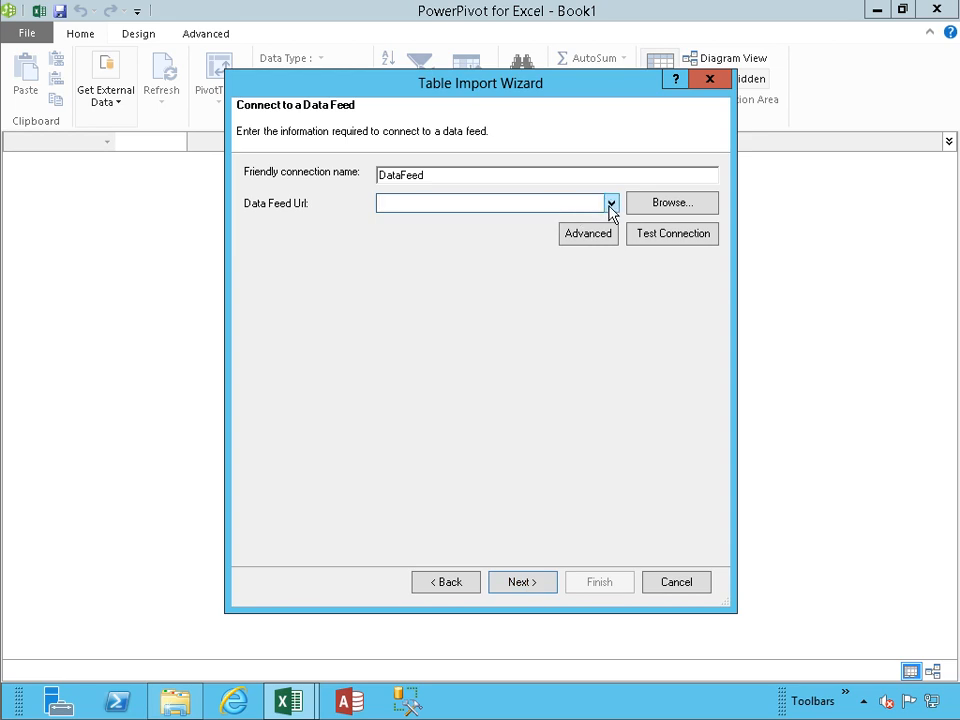
{"action": "left_click", "coordinate": [610, 204]}
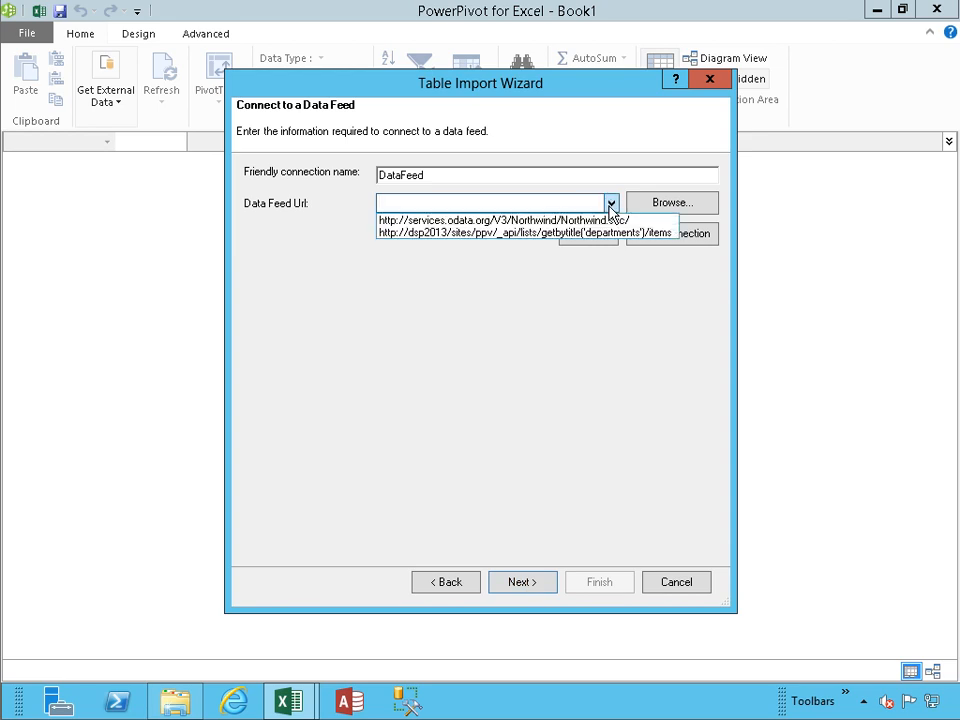
{"action": "left_click", "coordinate": [553, 220]}
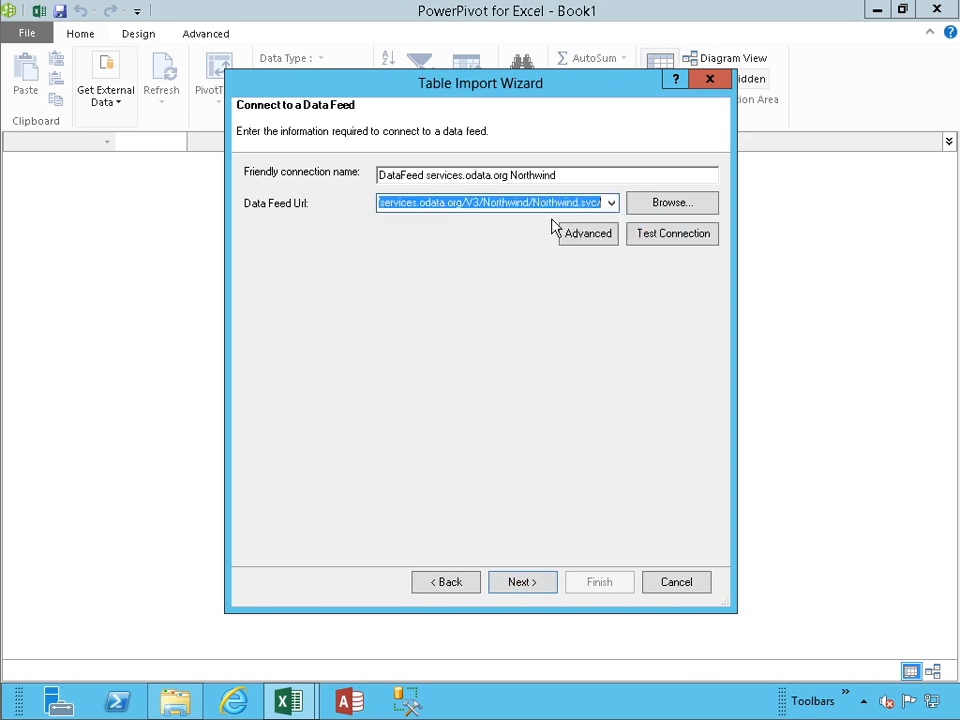
Test the Northwind data feed connection and proceed to the selection of tables and views
{"action": "left_click", "coordinate": [660, 242]}
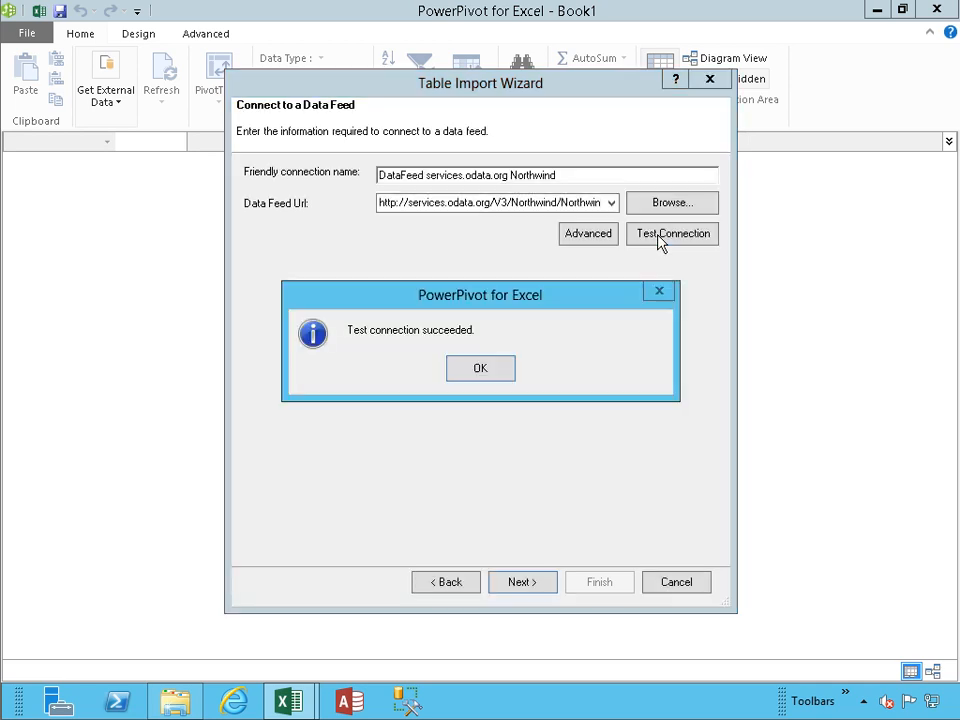
{"action": "left_click", "coordinate": [491, 377]}
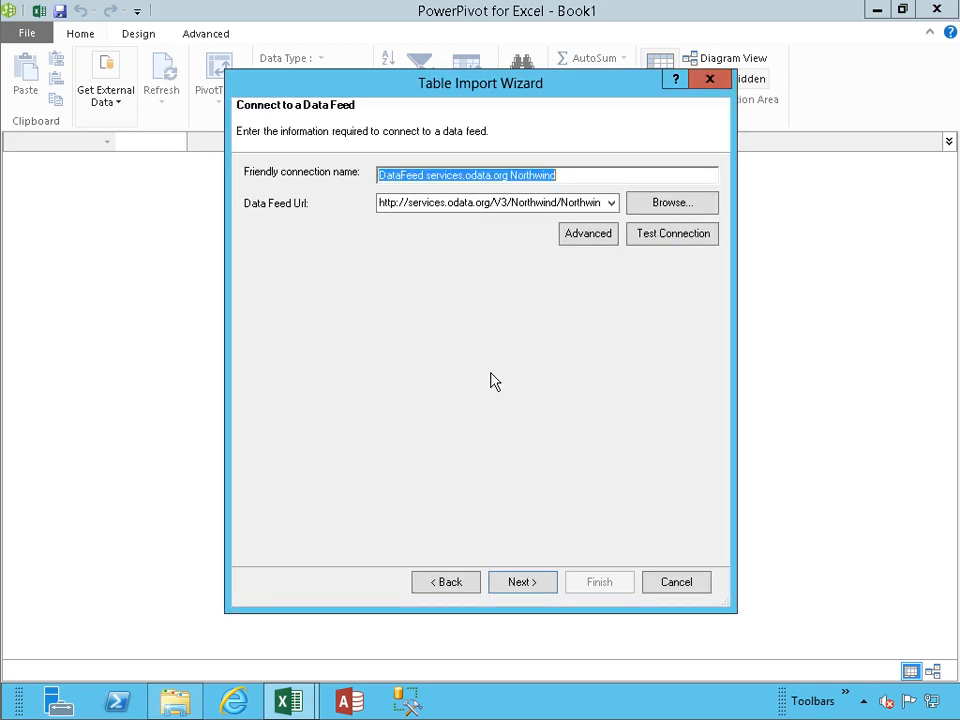
{"action": "left_click", "coordinate": [520, 588]}
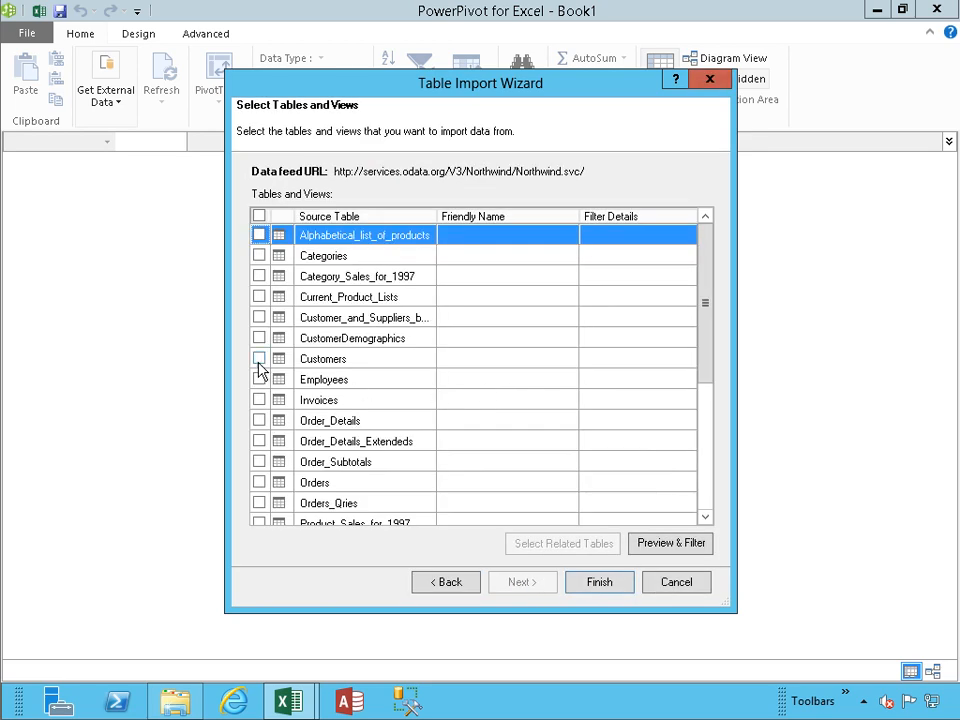
Select the Customers source table, preview its columns and rows, and import it into the data model
{"action": "left_click", "coordinate": [259, 359]}
{"action": "left_click", "coordinate": [644, 548]}
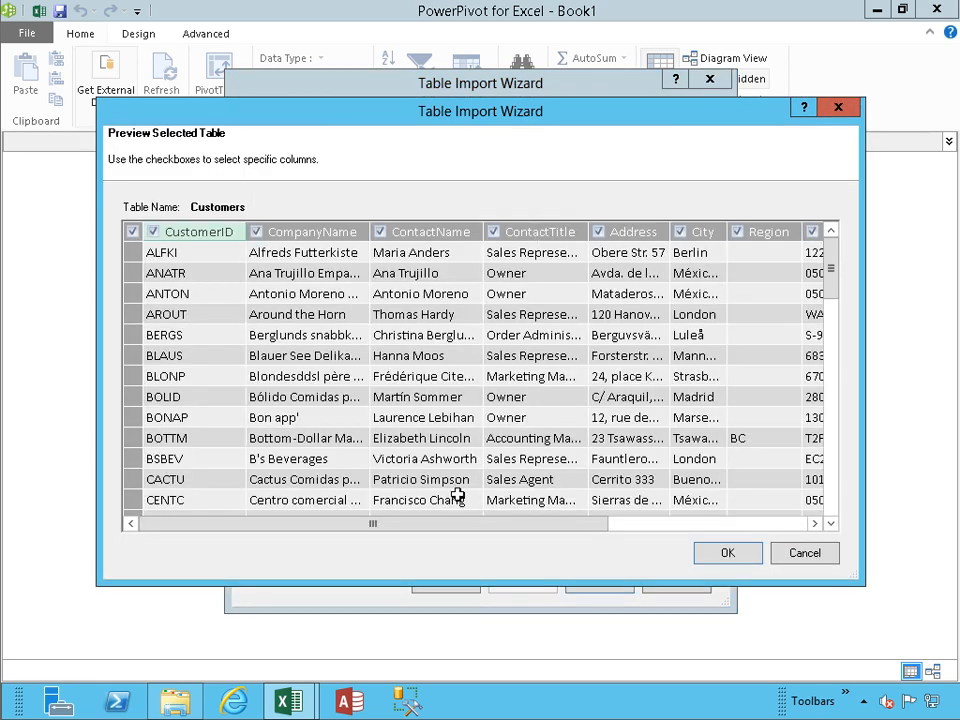
{"action": "mouse_move", "coordinate": [392, 527]}
{"action": "left_mouse_down"}
{"action": "mouse_move", "coordinate": [631, 536]}
{"action": "mouse_move", "coordinate": [381, 536]}
{"action": "left_mouse_up"}
{"action": "left_click_drag", "start_coordinate": [831, 268], "coordinate": [826, 472]}
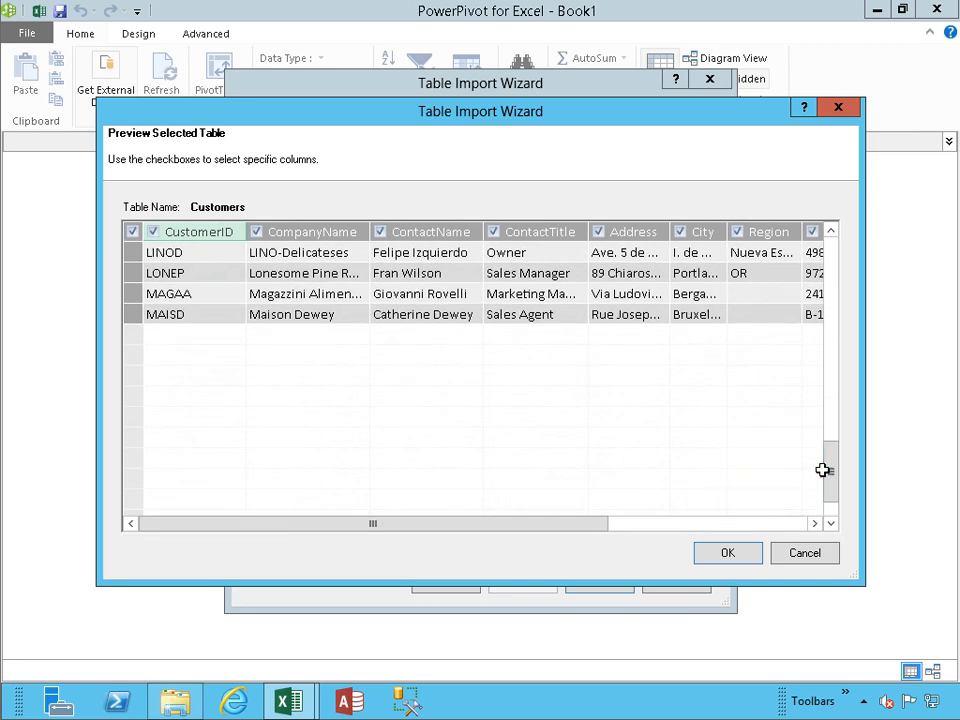
{"action": "left_click", "coordinate": [729, 553]}
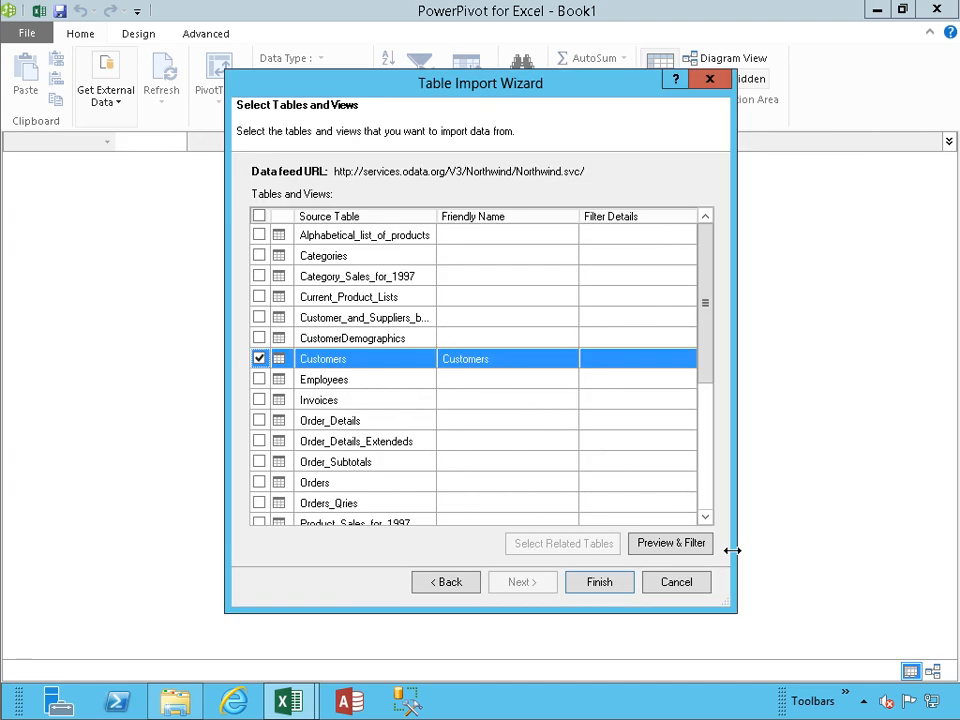
{"action": "left_click", "coordinate": [603, 585]}
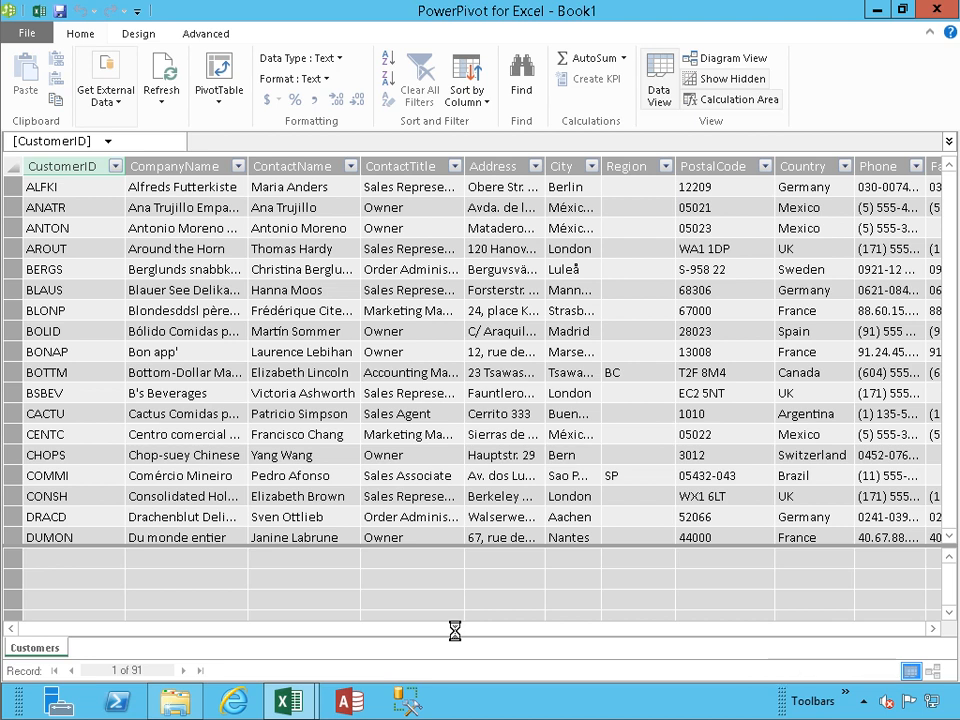
Add a calculated column to the Customers table with the formula =FIND(" ",[ContactName],1,0)
{"action": "left_click_drag", "start_coordinate": [456, 638], "coordinate": [664, 643]}
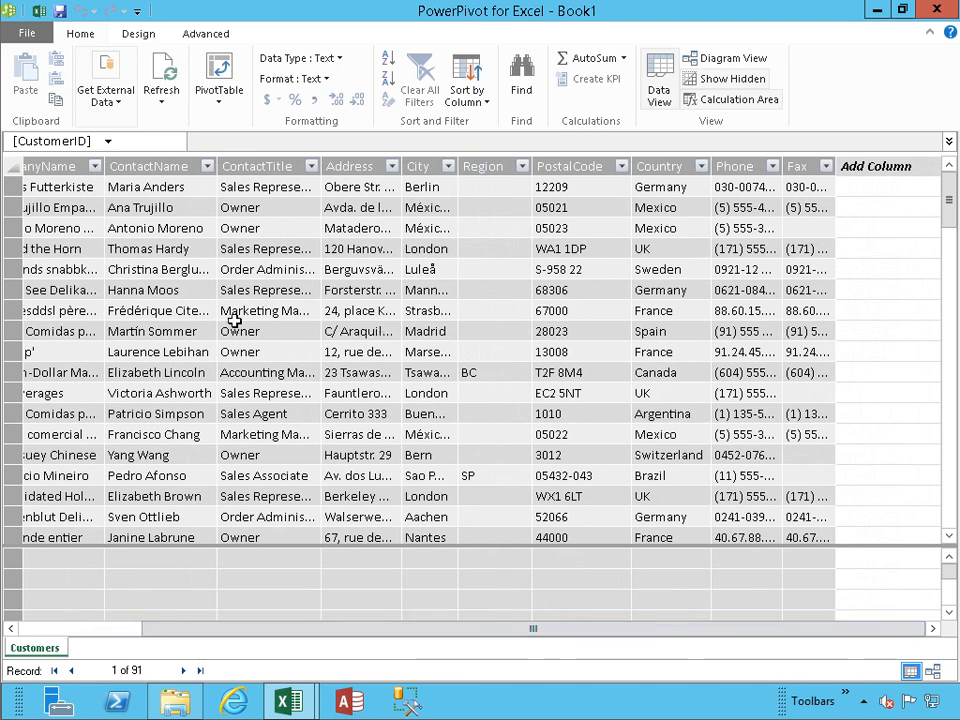
{"action": "left_click", "coordinate": [150, 187]}
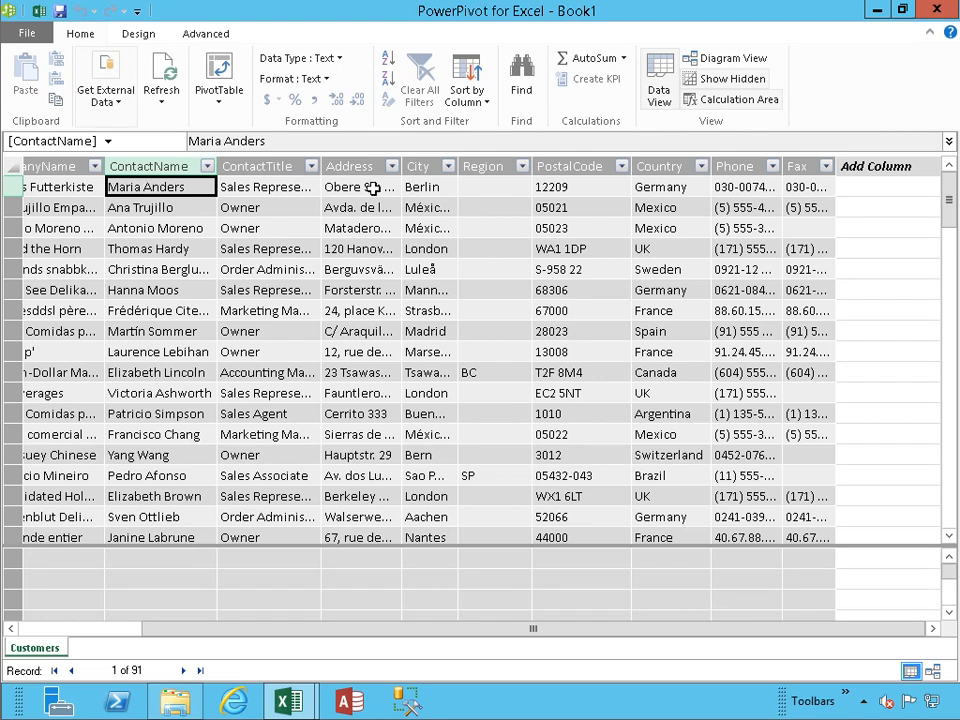
{"action": "left_click", "coordinate": [851, 189]}
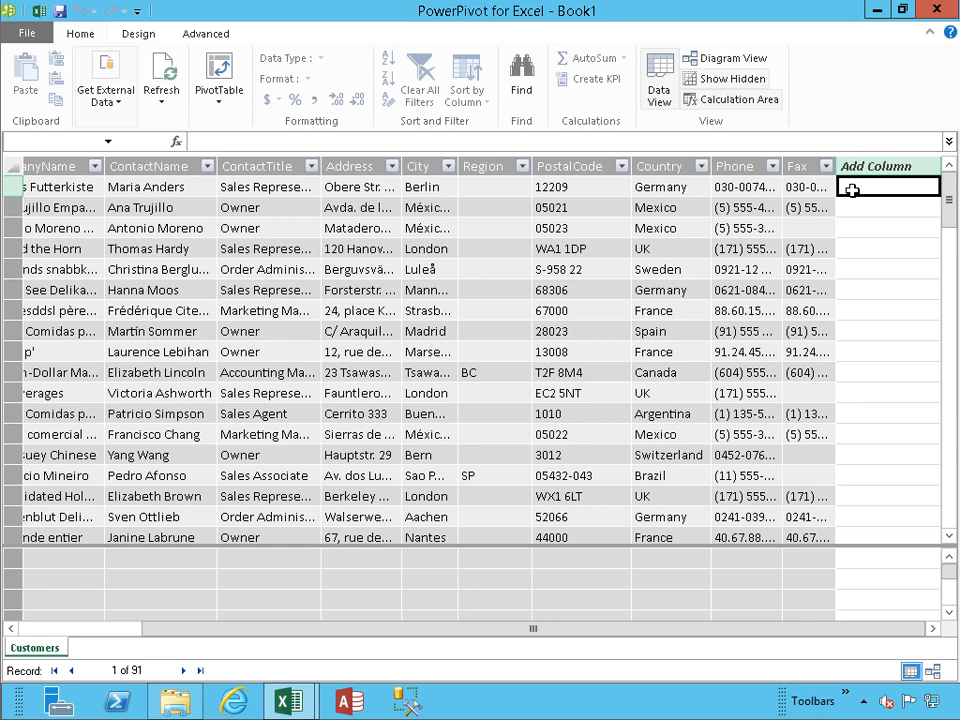
{"action": "type", "text": "=FIND("}
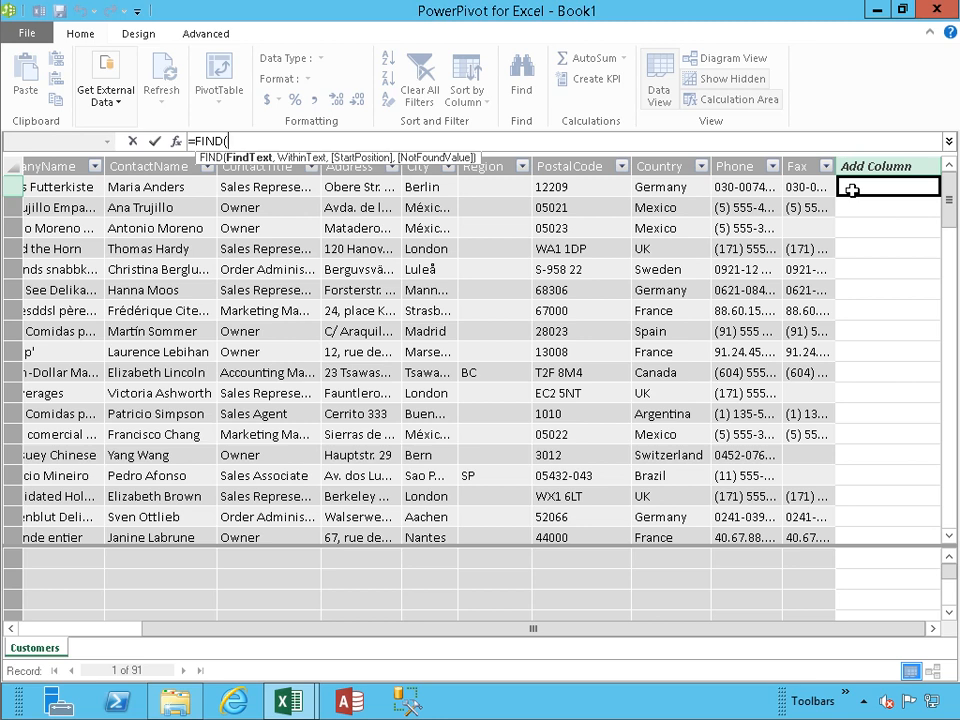
{"action": "type", "text": "\" \","}
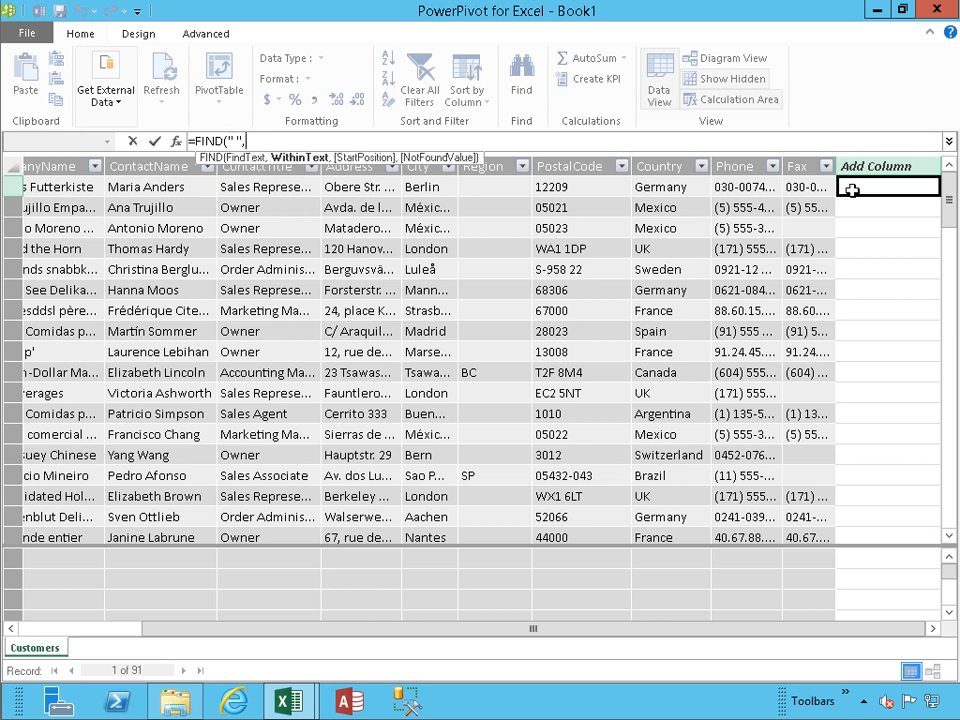
{"action": "type", "text": "["}
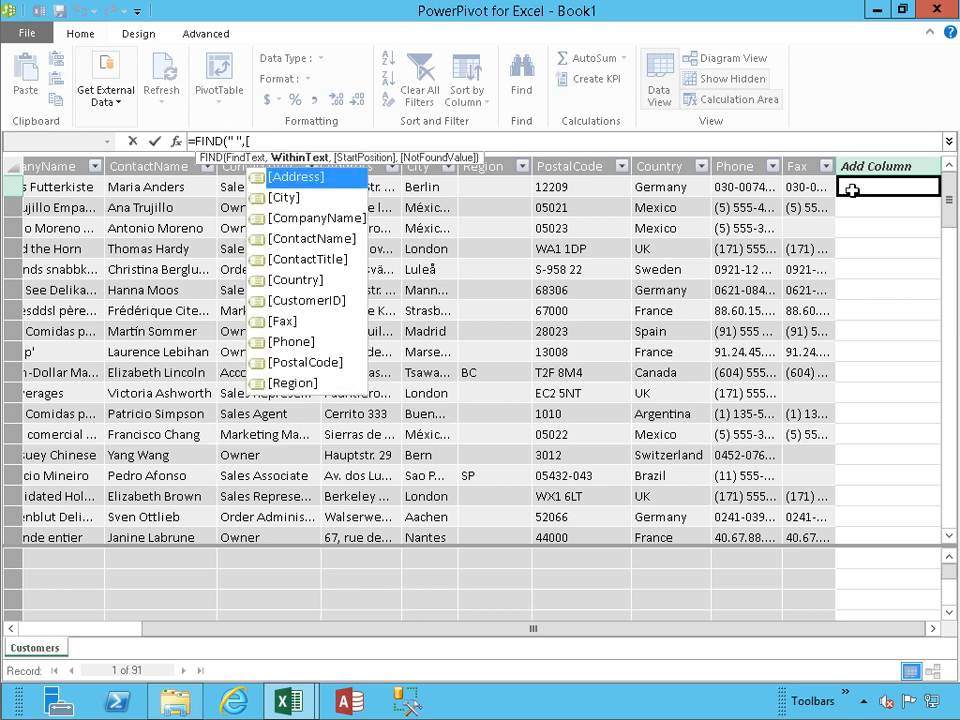
{"action": "key", "text": "Down"}
{"action": "key", "text": "Down"}
{"action": "key", "text": "Down"}
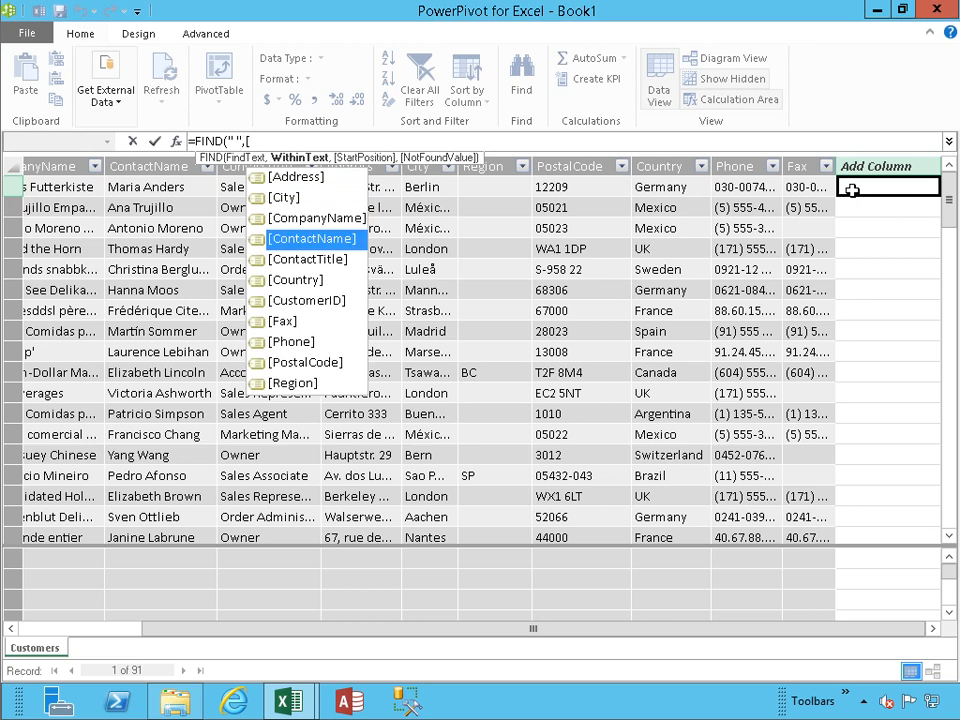
{"action": "key", "text": "Tab"}
{"action": "type", "text": ",1"}
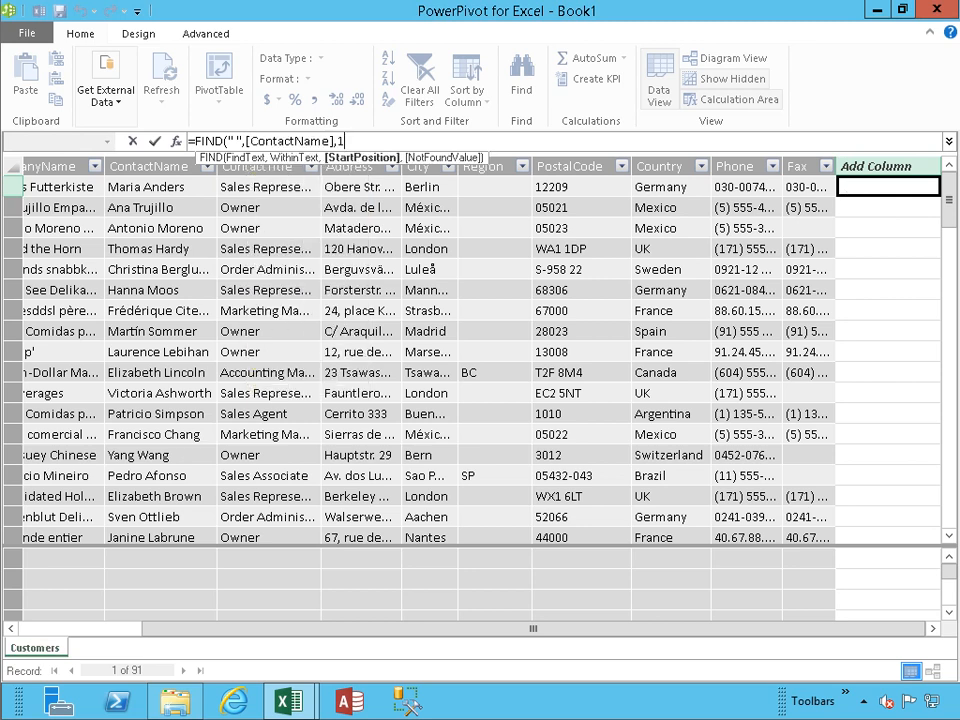
{"action": "type", "text": ",0)"}
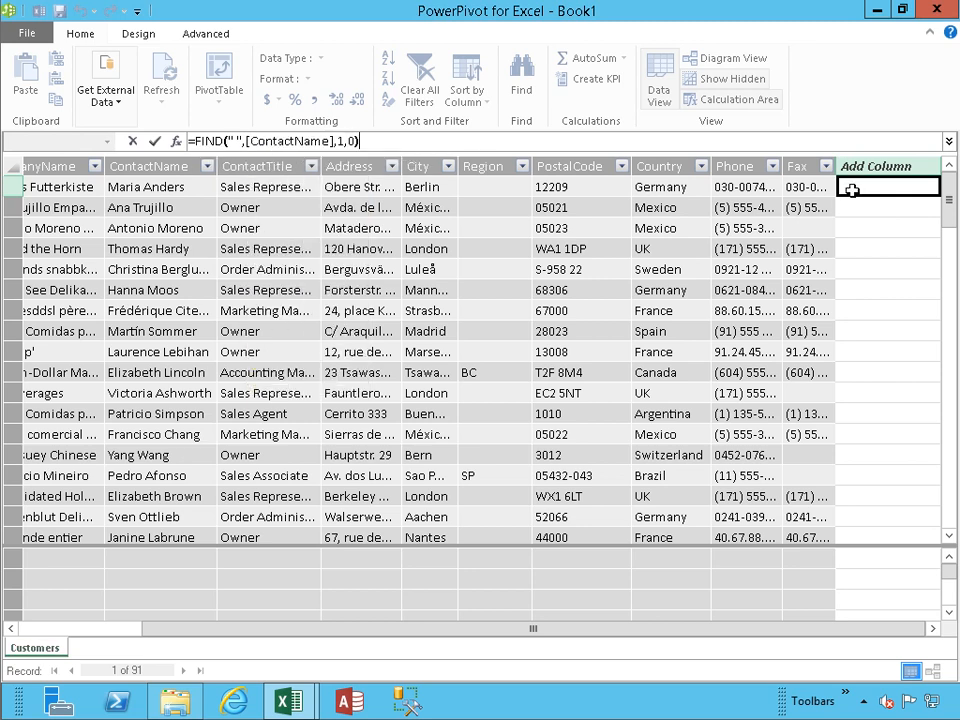
{"action": "key", "text": "Return"}
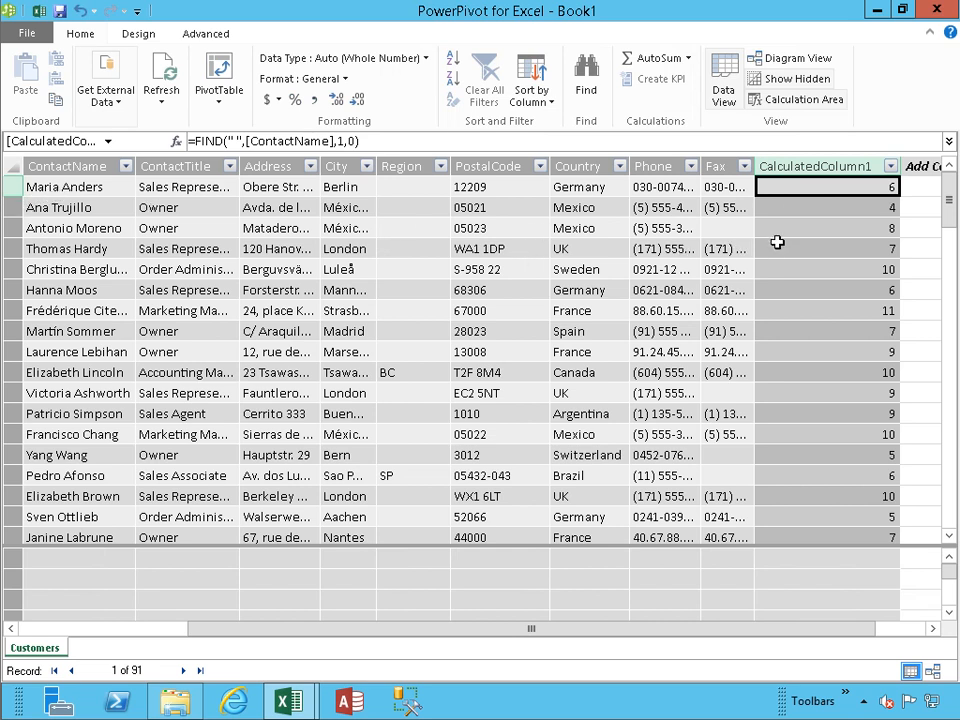
Rename the calculated column with the FIND formula as SpaceLocationInContactName
{"action": "double_click", "coordinate": [782, 165]}
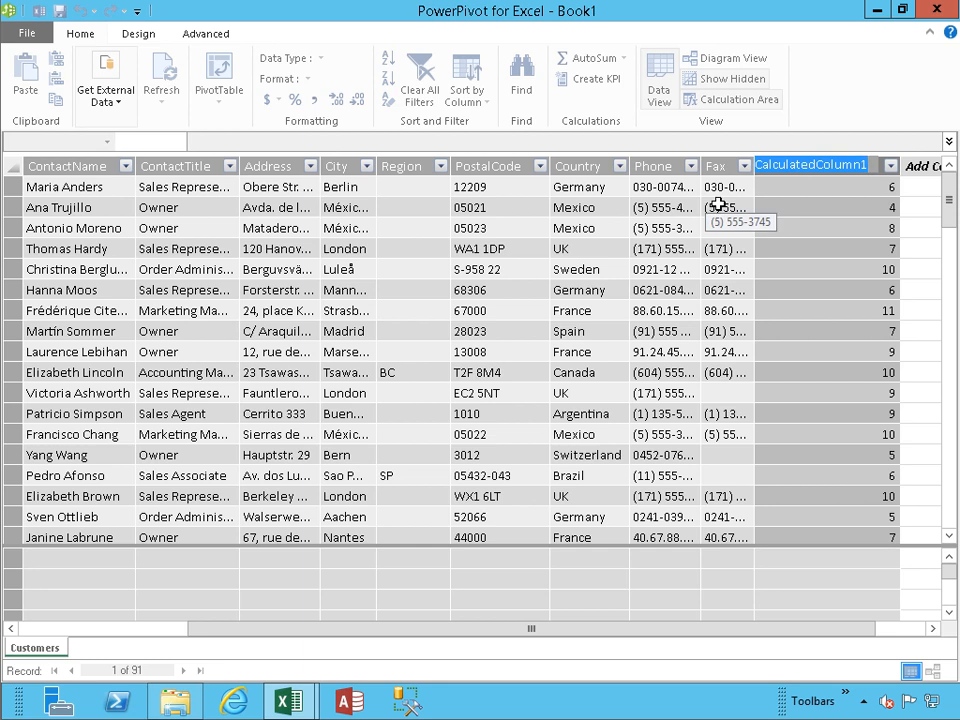
{"action": "type", "text": "S"}
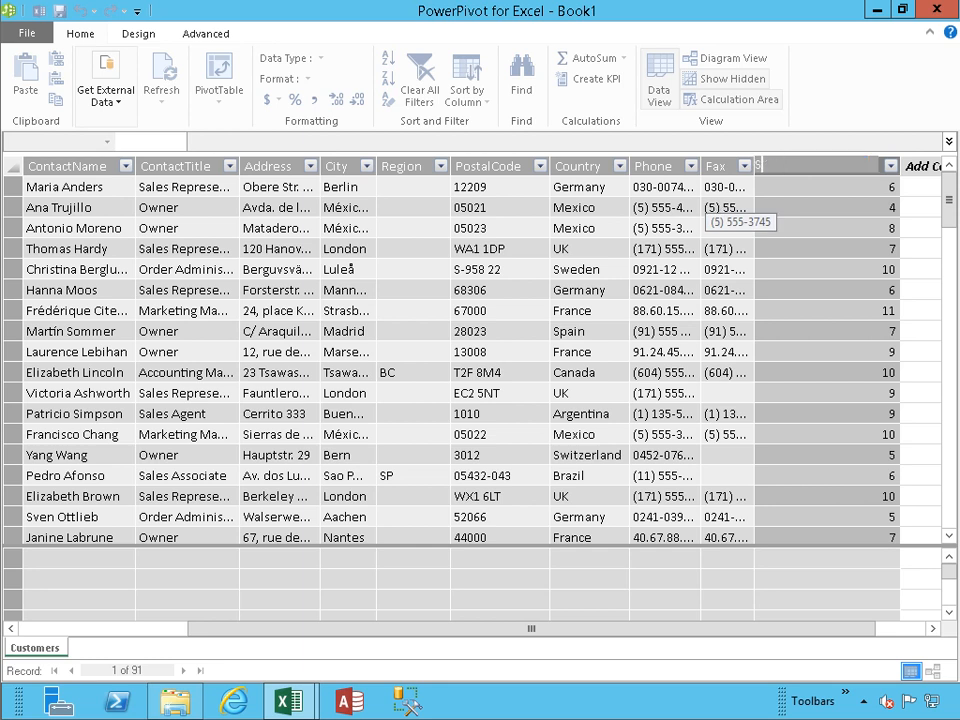
{"action": "type", "text": "paceLocation"}
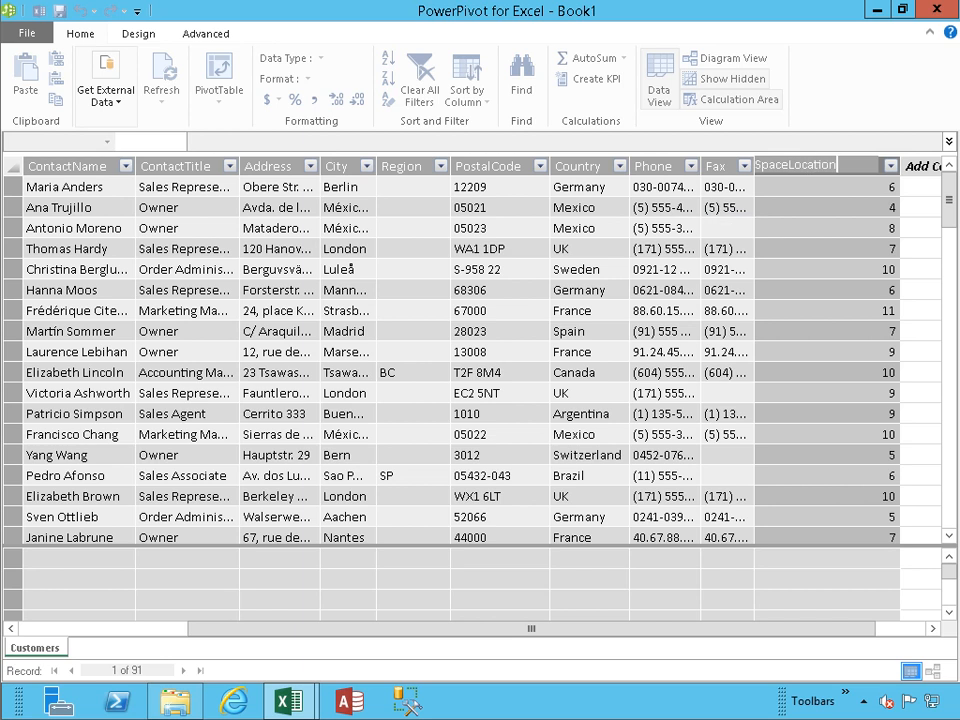
{"action": "type", "text": "InContactName"}
{"action": "key", "text": "Return"}
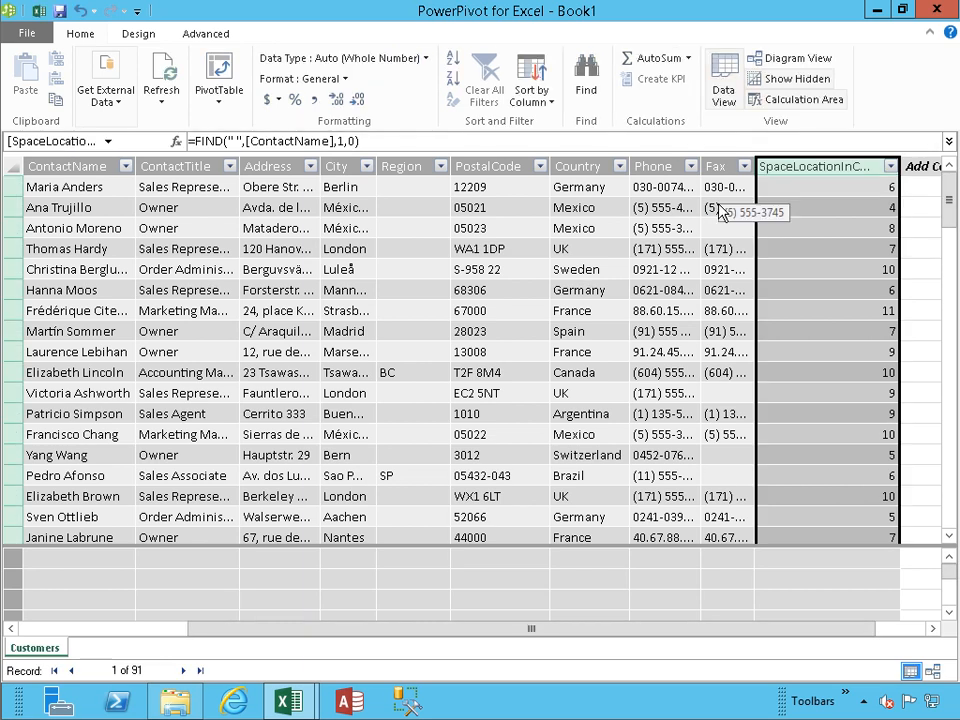
Add a second calculated column with the formula =left([ContactName],[SpaceLocationInContactName])
{"action": "left_click", "coordinate": [918, 189]}
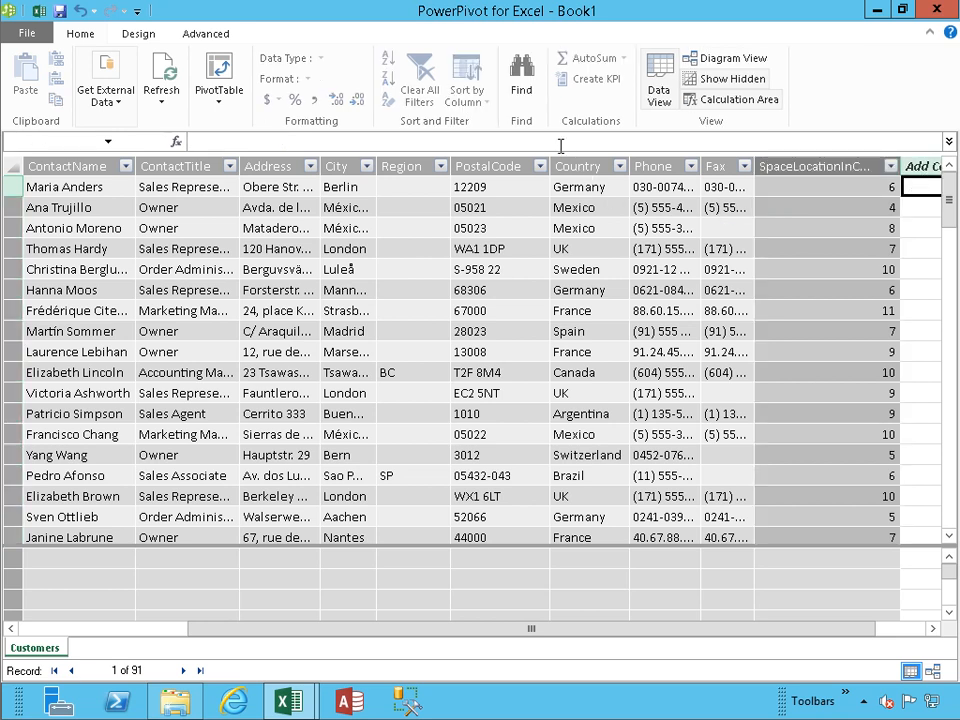
{"action": "left_click", "coordinate": [561, 146]}
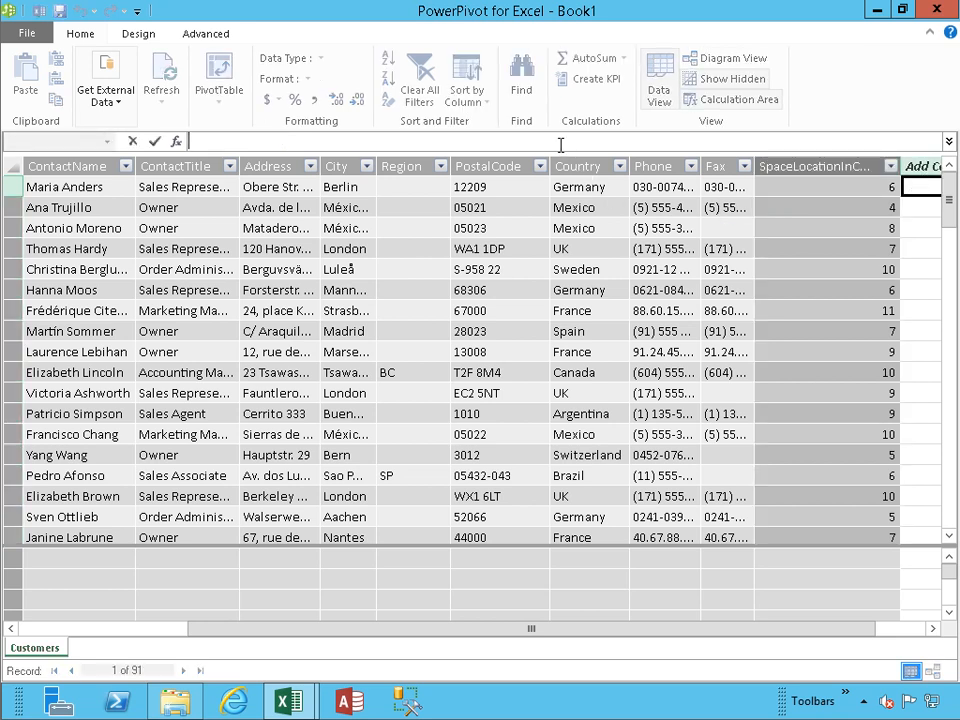
{"action": "type", "text": "=left"}
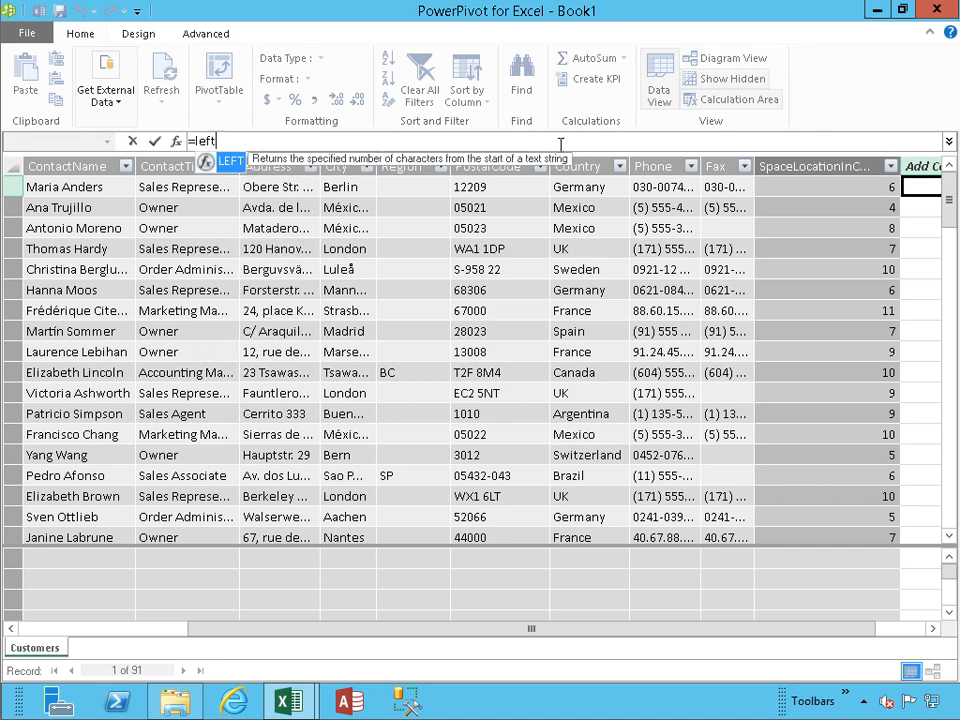
{"action": "type", "text": "("}
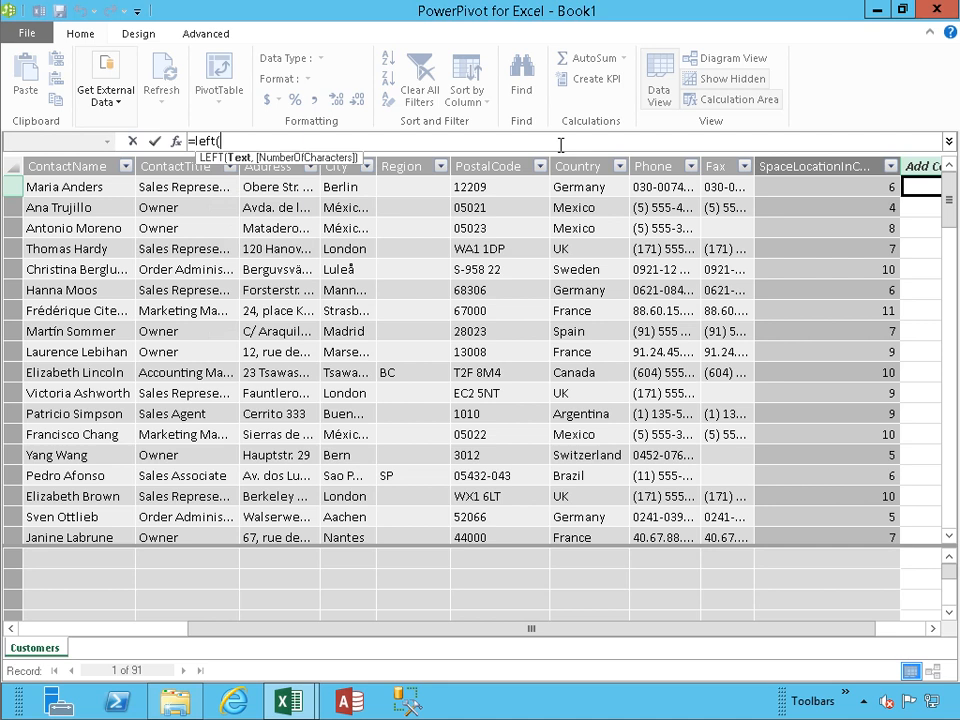
{"action": "type", "text": "["}
{"action": "key", "text": "Down"}
{"action": "key", "text": "Down"}
{"action": "key", "text": "Down"}
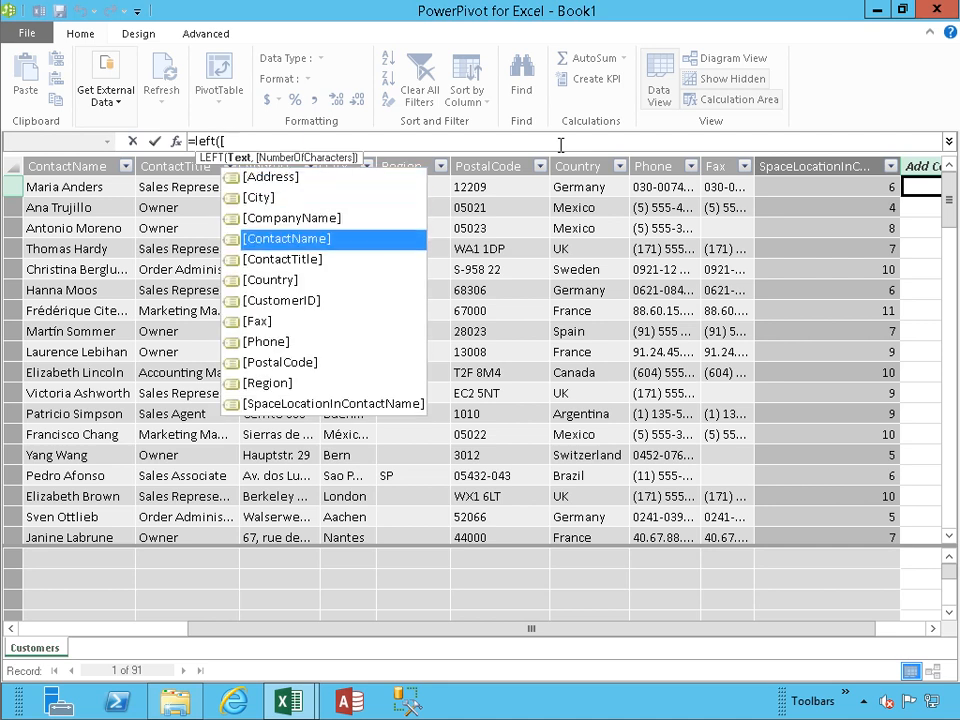
{"action": "key", "text": "Tab"}
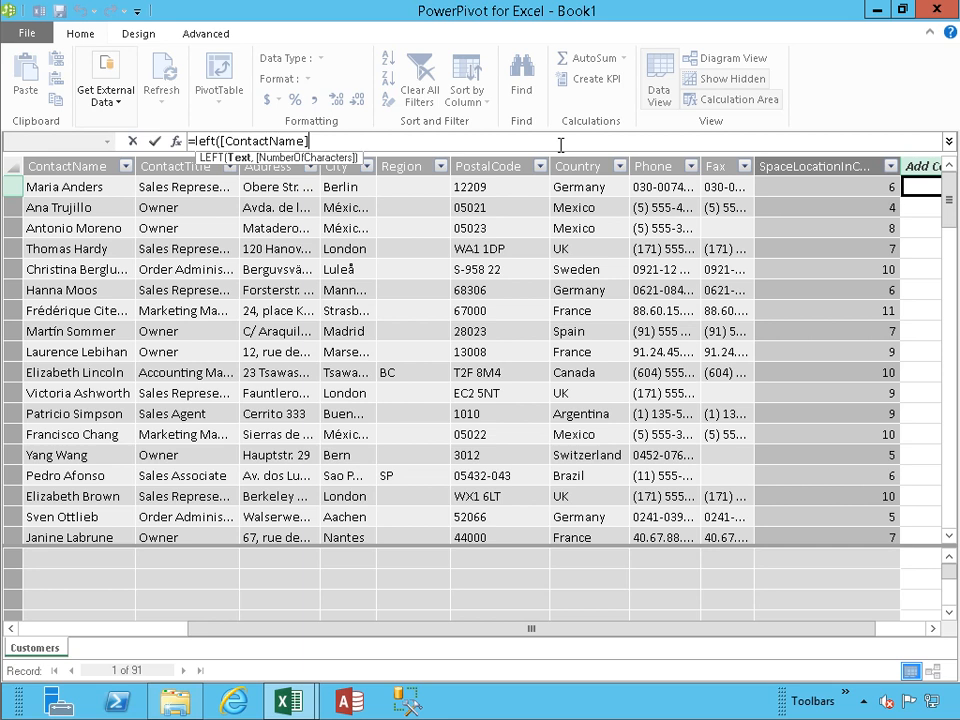
{"action": "type", "text": ","}
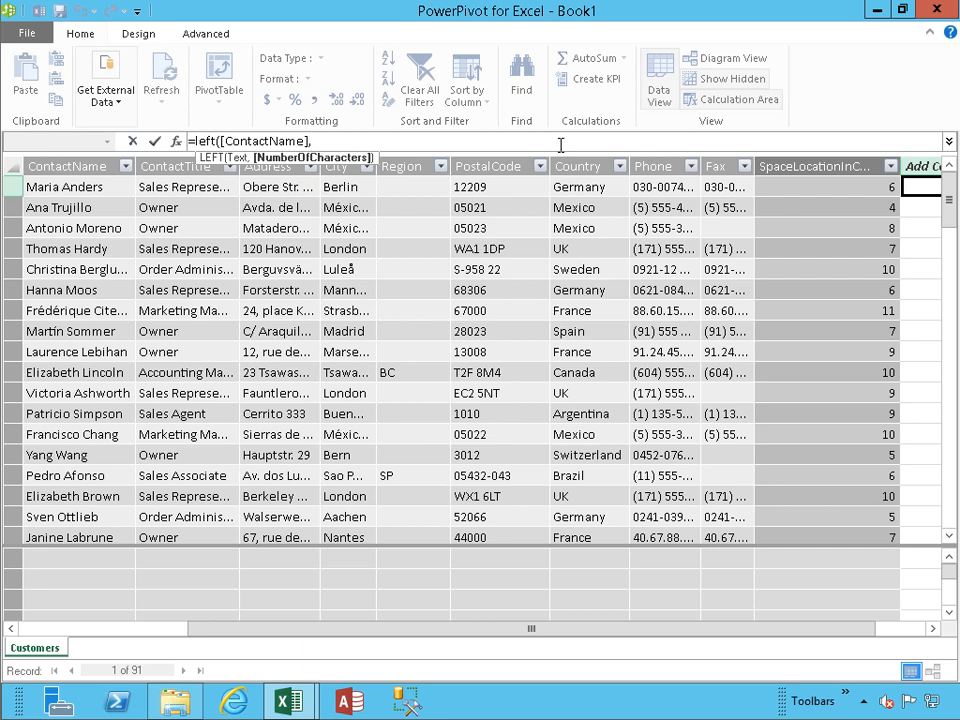
{"action": "type", "text": "[s"}
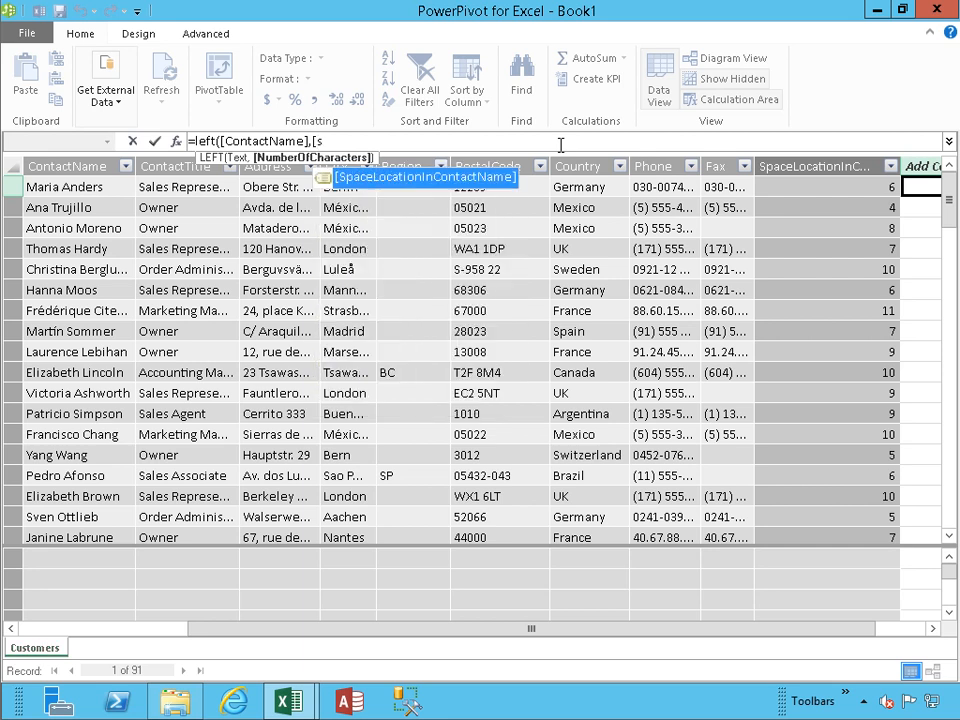
{"action": "key", "text": "Tab"}
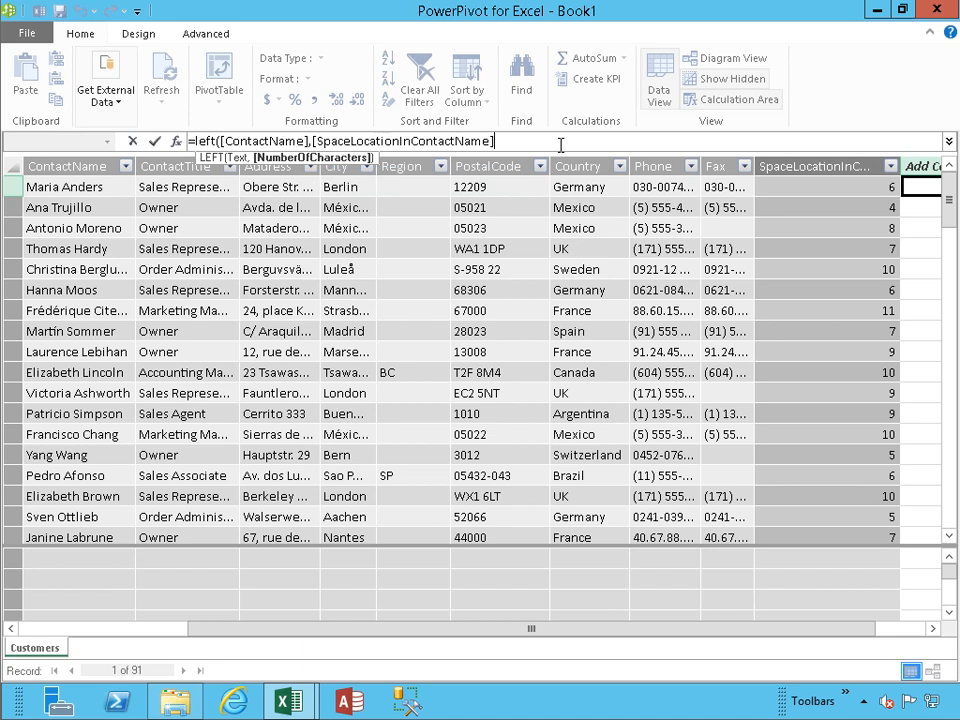
{"action": "type", "text": ")"}
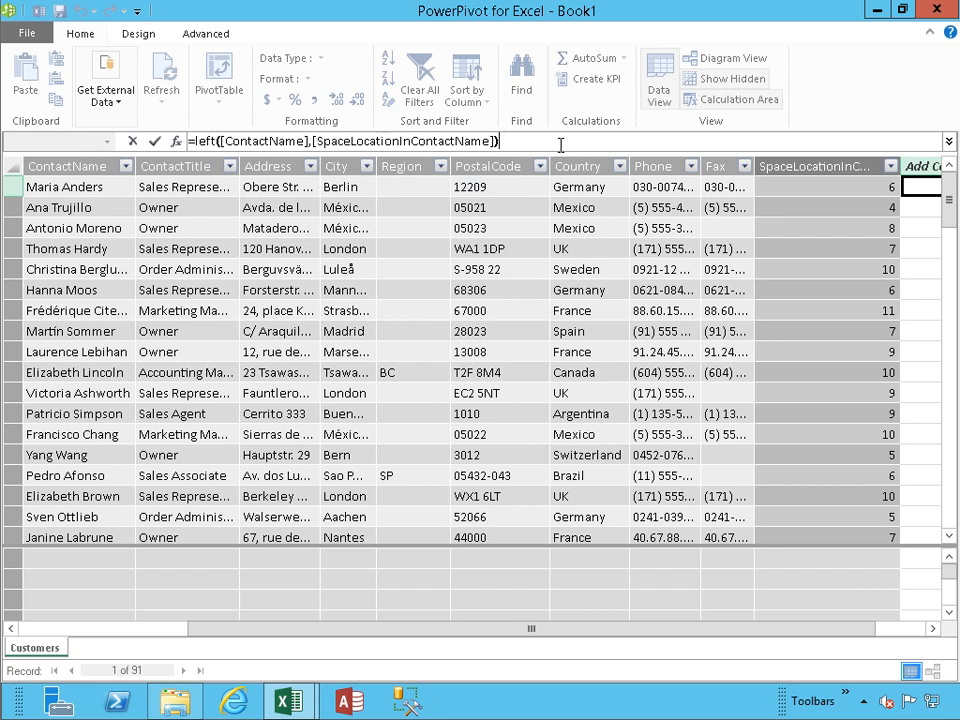
{"action": "key", "text": "Left"}
{"action": "key", "text": "Left"}
{"action": "key", "text": "Left"}
{"action": "key", "text": "Left"}
{"action": "key", "text": "Left"}
{"action": "key", "text": "Left"}
{"action": "key", "text": "Left"}
{"action": "key", "text": "Left"}
{"action": "key", "text": "Left"}
{"action": "key", "text": "Left"}
{"action": "key", "text": "Left"}
{"action": "key", "text": "Left"}
{"action": "key", "text": "Left"}
{"action": "key", "text": "Left"}
{"action": "key", "text": "Left"}
{"action": "key", "text": "Left"}
{"action": "key", "text": "Left"}
{"action": "key", "text": "Left"}
{"action": "key", "text": "Return"}
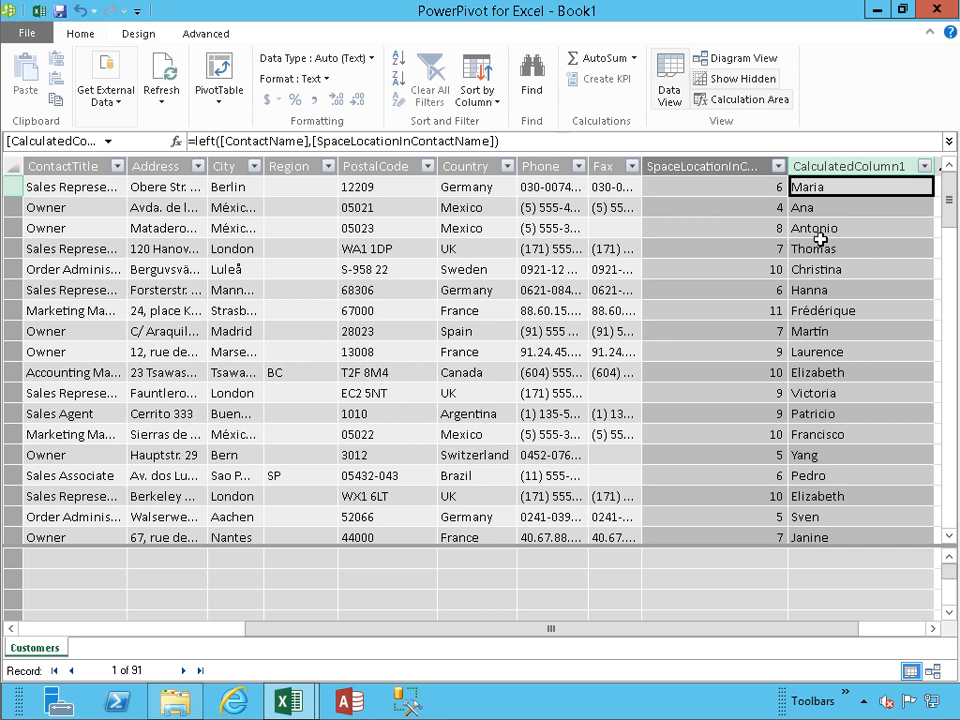
Review the extracted first names further down the table and narrow the SpaceLocationInContactName column to reveal them beside the contact data
{"action": "scroll", "coordinate": [820, 238], "scroll_direction": "down", "scroll_amount": 2}
{"action": "scroll", "coordinate": [820, 238], "scroll_direction": "down", "scroll_amount": 2}
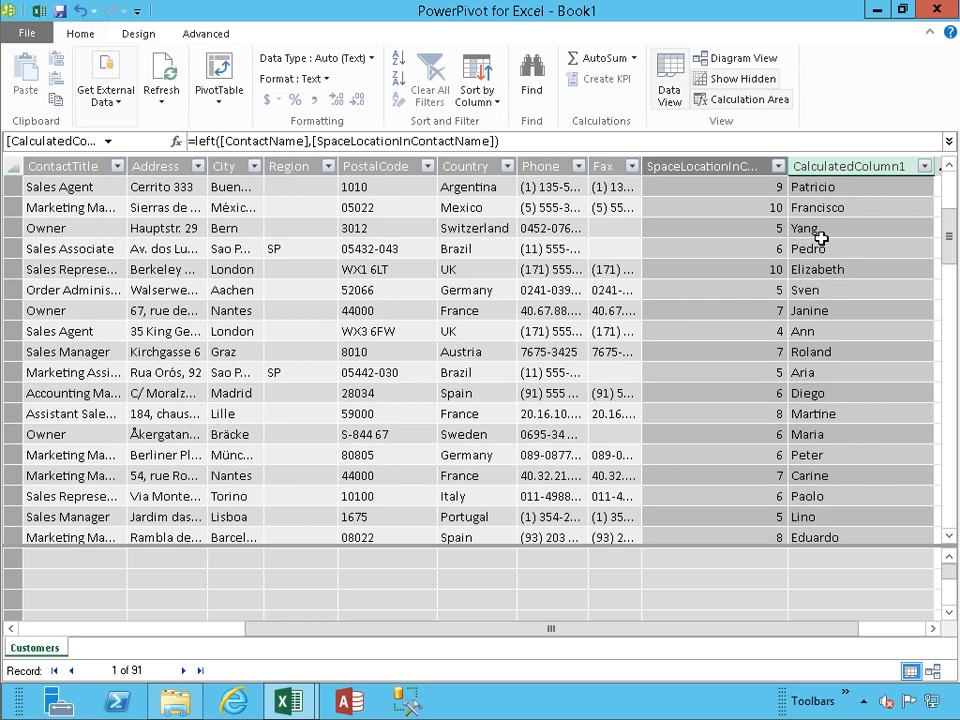
{"action": "scroll", "coordinate": [820, 238], "scroll_direction": "down", "scroll_amount": 1}
{"action": "left_click_drag", "start_coordinate": [610, 632], "coordinate": [473, 634]}
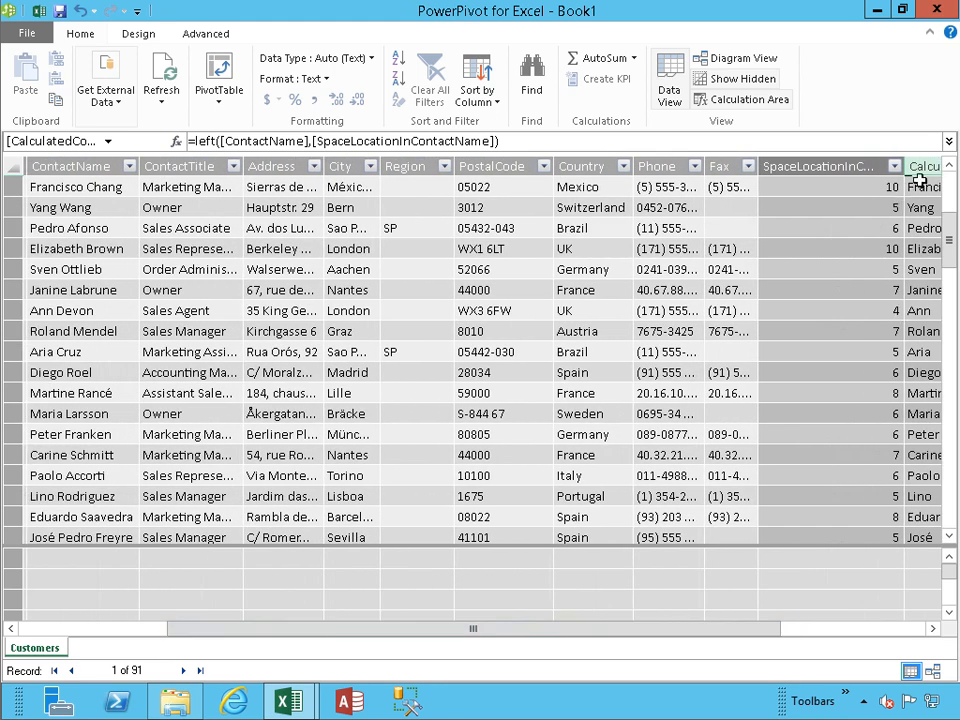
{"action": "left_click_drag", "start_coordinate": [903, 166], "coordinate": [826, 166]}
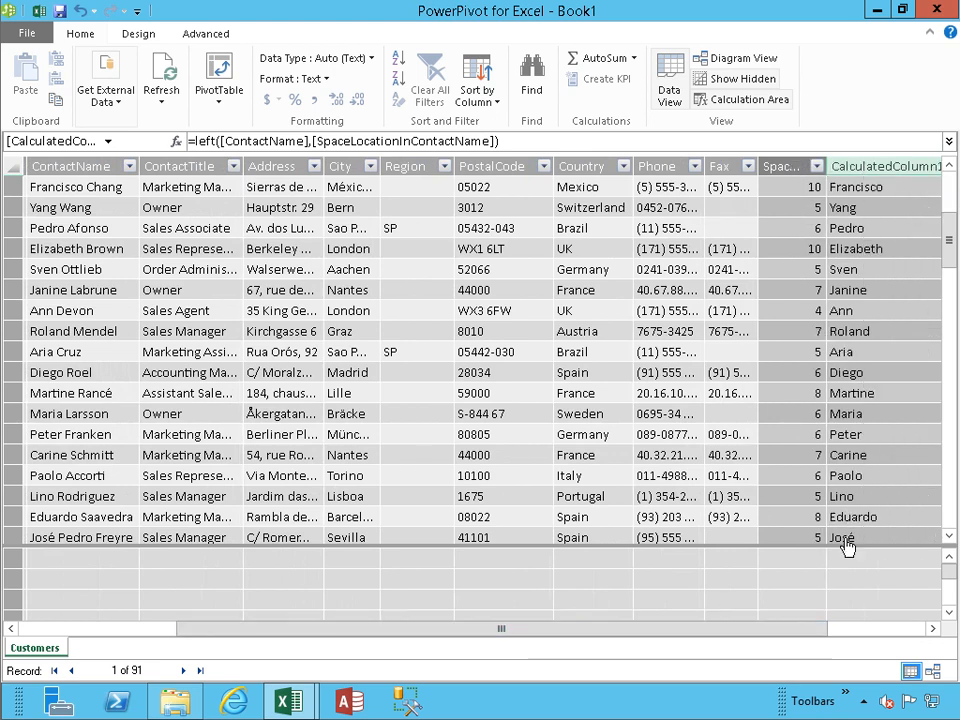
Add a third calculated column to the Customers table with the formula =RIGHT([ContactName],[SpaceLocationInContactName])
{"action": "left_click_drag", "start_coordinate": [947, 253], "coordinate": [947, 195]}
{"action": "left_click_drag", "start_coordinate": [703, 632], "coordinate": [752, 636]}
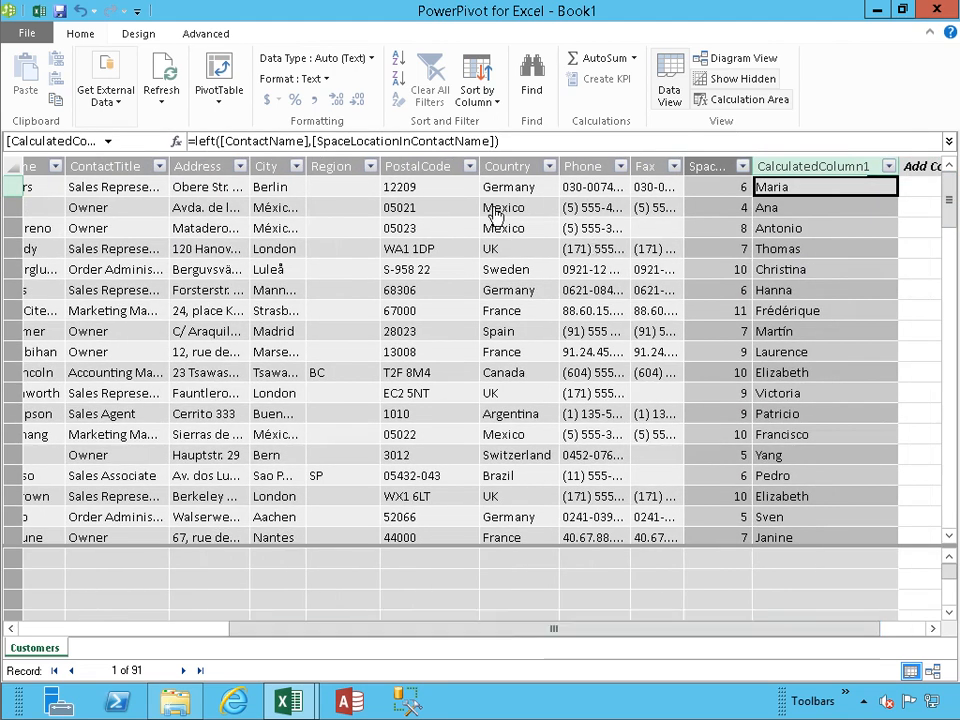
{"action": "left_click", "coordinate": [911, 187]}
{"action": "left_click", "coordinate": [210, 143]}
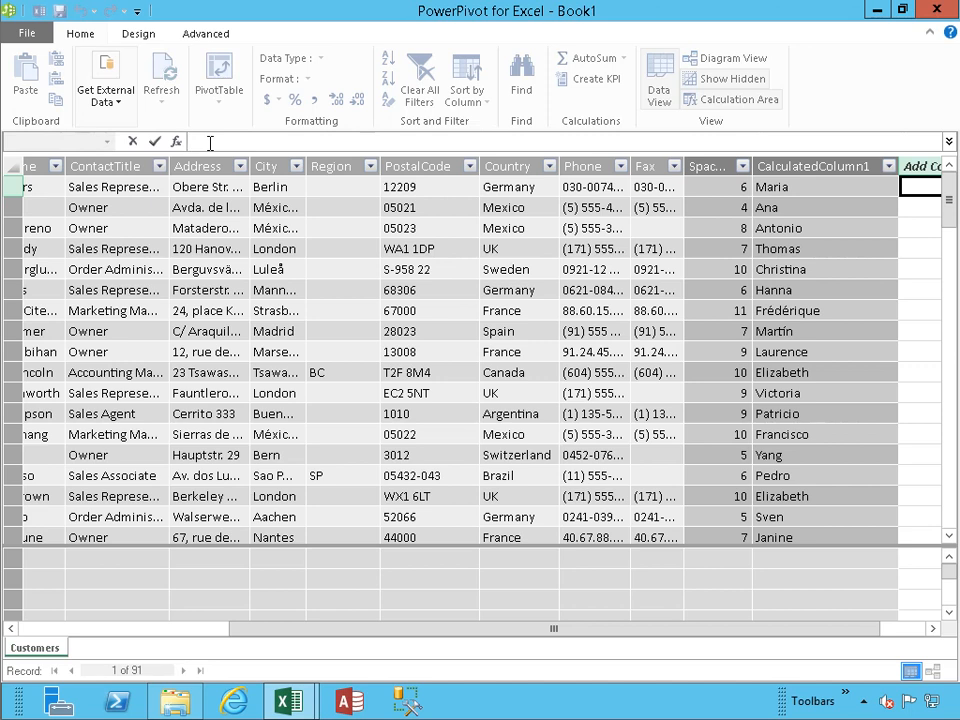
{"action": "type", "text": "="}
{"action": "type", "text": "RIGHT("}
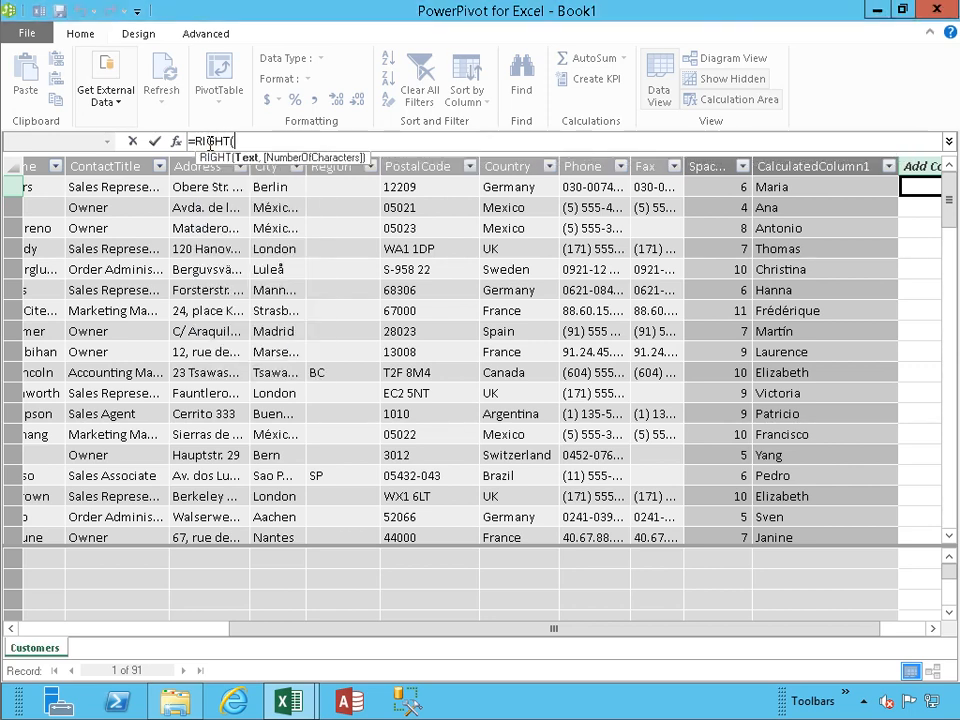
{"action": "type", "text": "["}
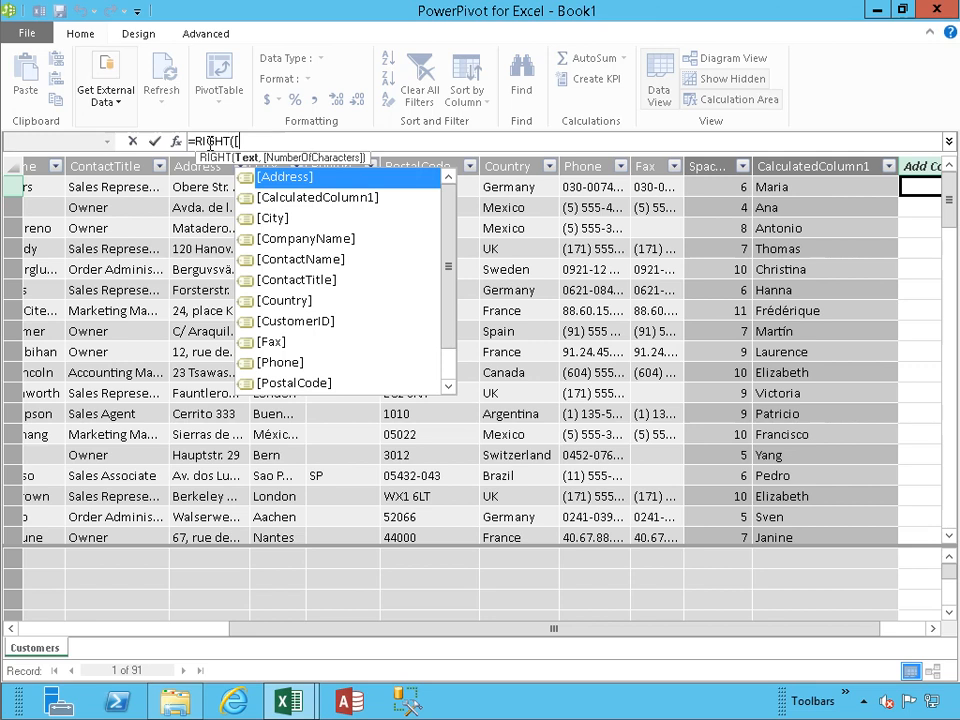
{"action": "key", "text": "Down"}
{"action": "key", "text": "Down"}
{"action": "key", "text": "Down"}
{"action": "key", "text": "Down"}
{"action": "key", "text": "Tab"}
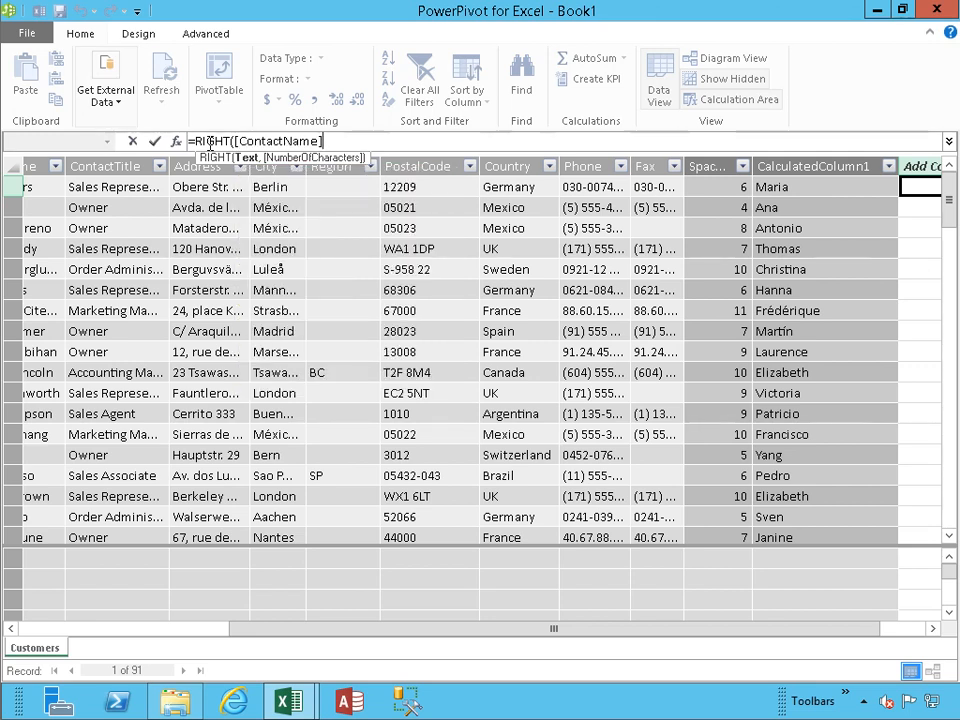
{"action": "type", "text": ","}
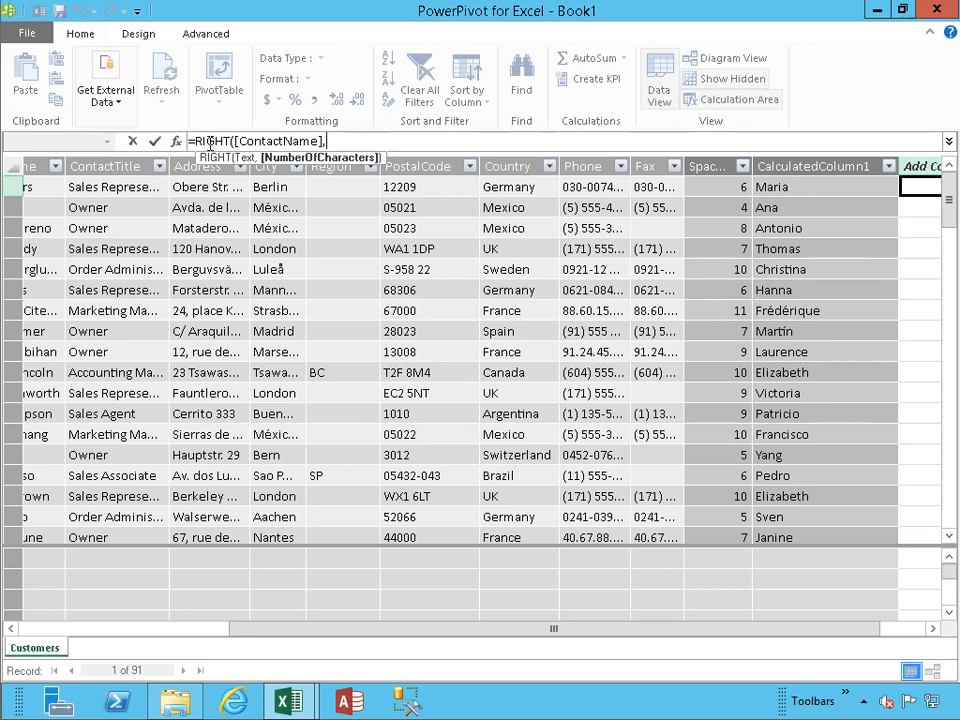
{"action": "type", "text": "[s"}
{"action": "key", "text": "Tab"}
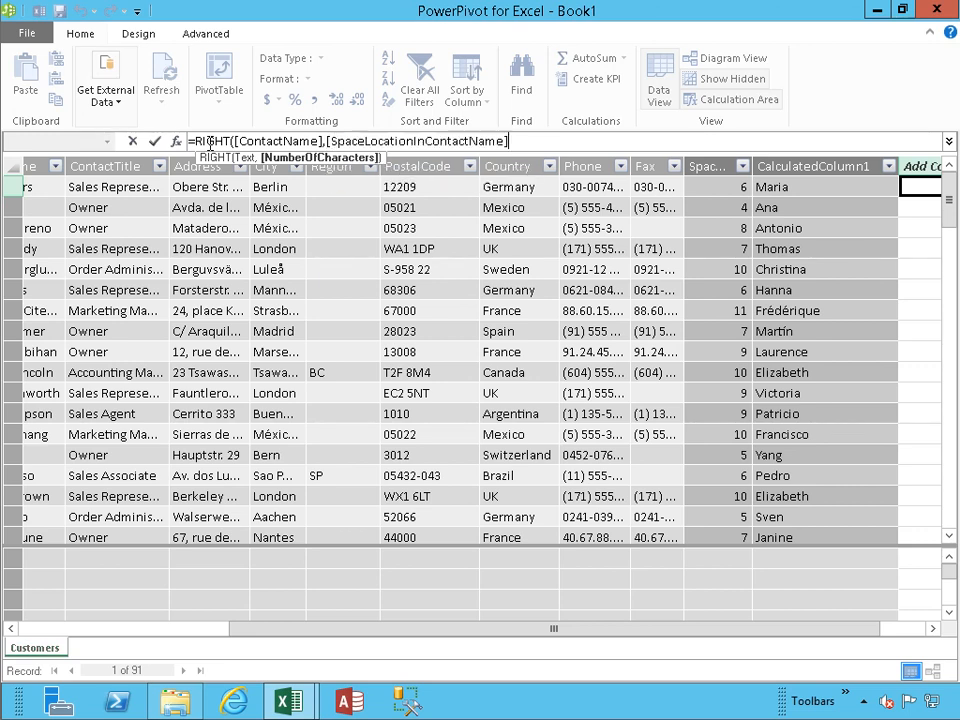
{"action": "type", "text": ")"}
{"action": "key", "text": "Return"}
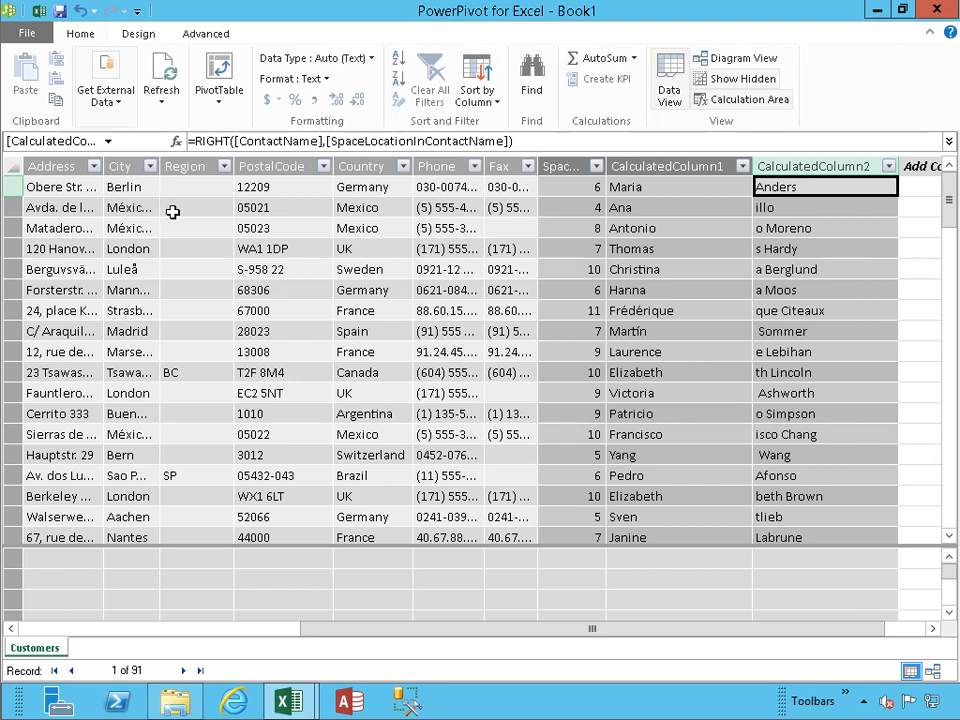
Freeze the ContactTitle column of the Customers table, and undo the freeze
{"action": "left_click_drag", "start_coordinate": [536, 629], "coordinate": [311, 615]}
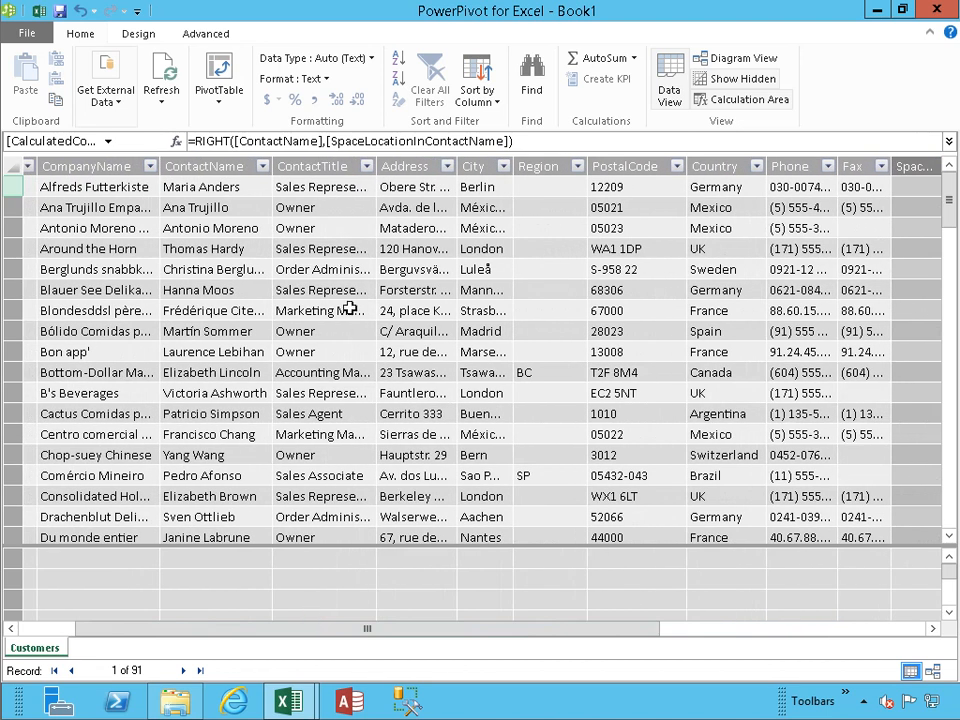
{"action": "left_click", "coordinate": [316, 190]}
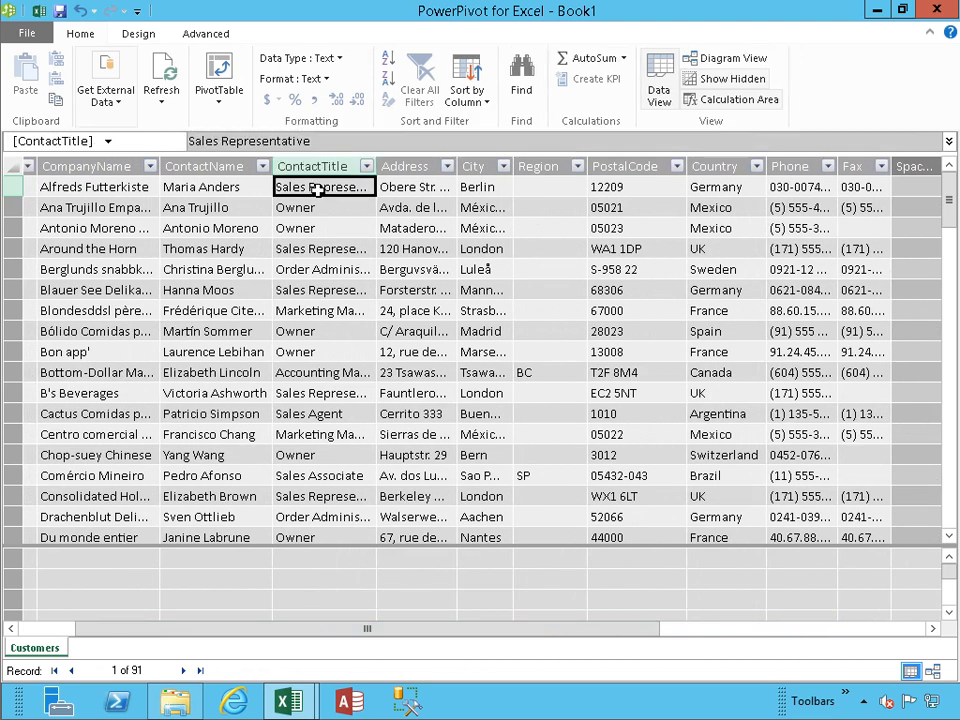
{"action": "left_click", "coordinate": [197, 36]}
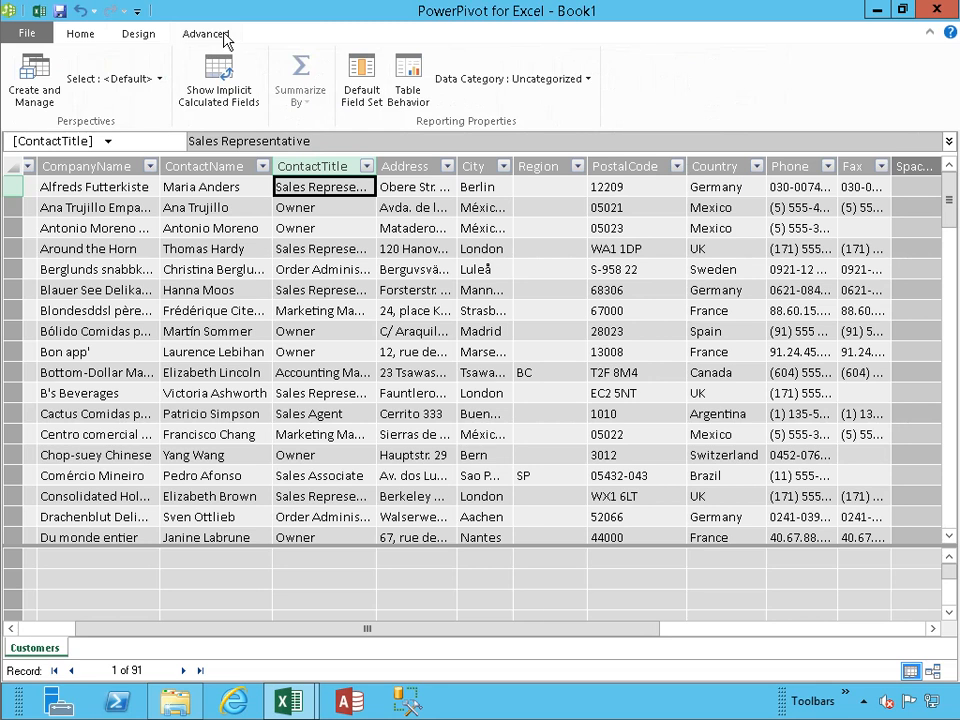
{"action": "left_click", "coordinate": [108, 34]}
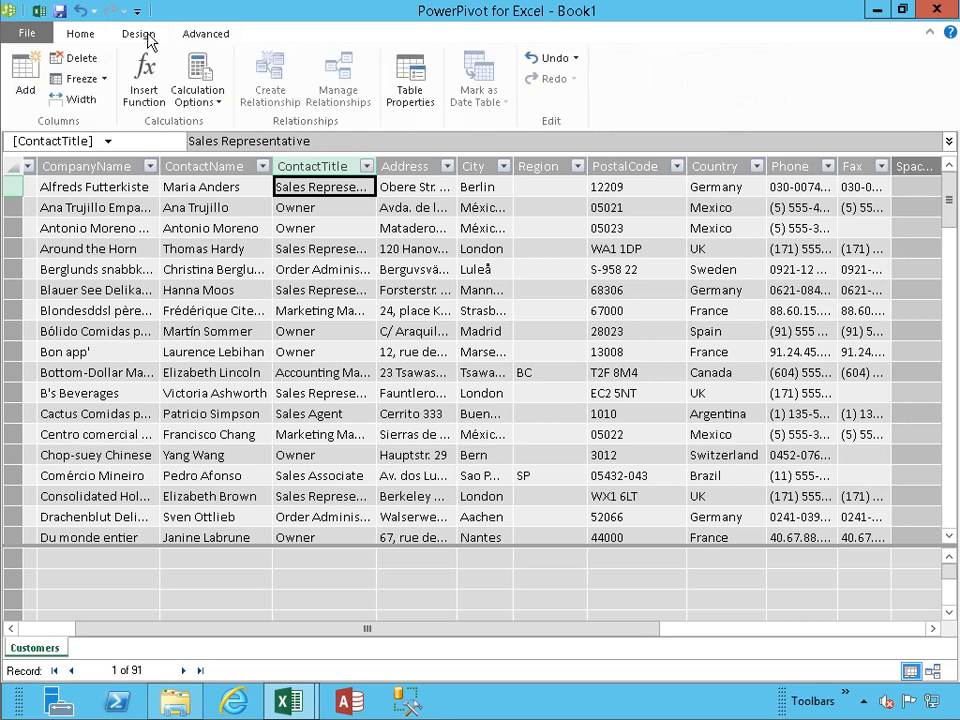
{"action": "left_click", "coordinate": [104, 84]}
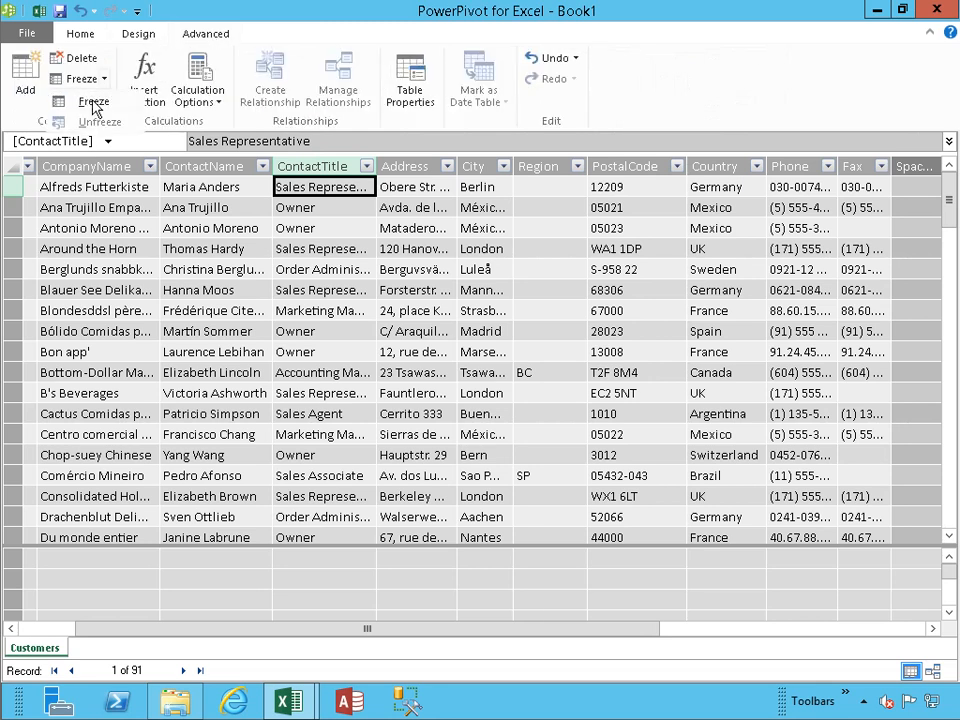
{"action": "left_click", "coordinate": [72, 100]}
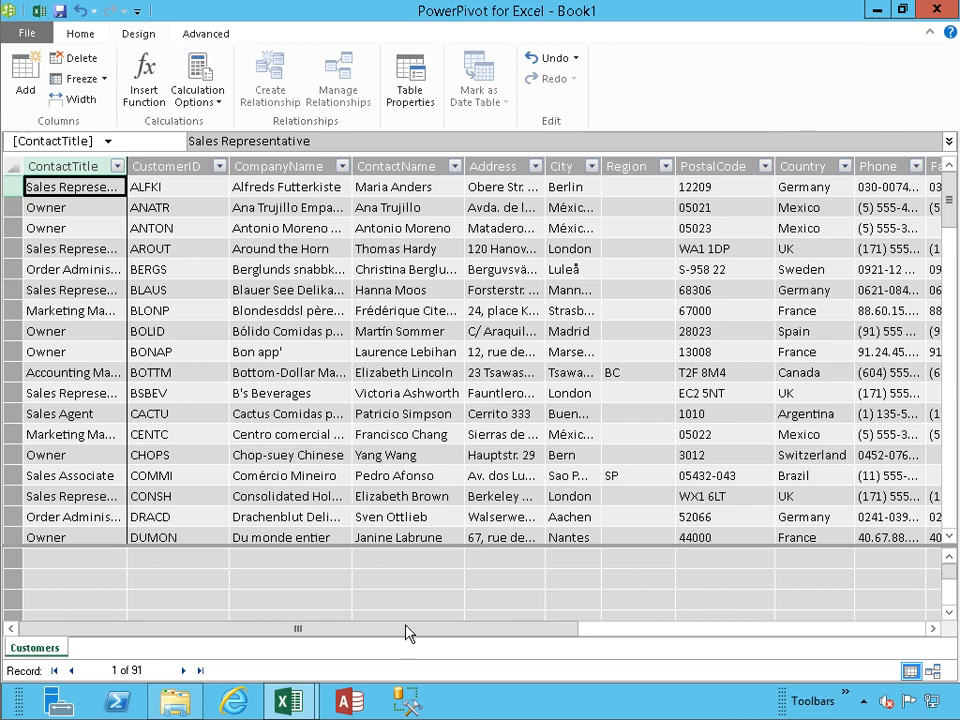
{"action": "left_click_drag", "start_coordinate": [411, 630], "coordinate": [270, 626]}
{"action": "key", "text": "ctrl+z"}
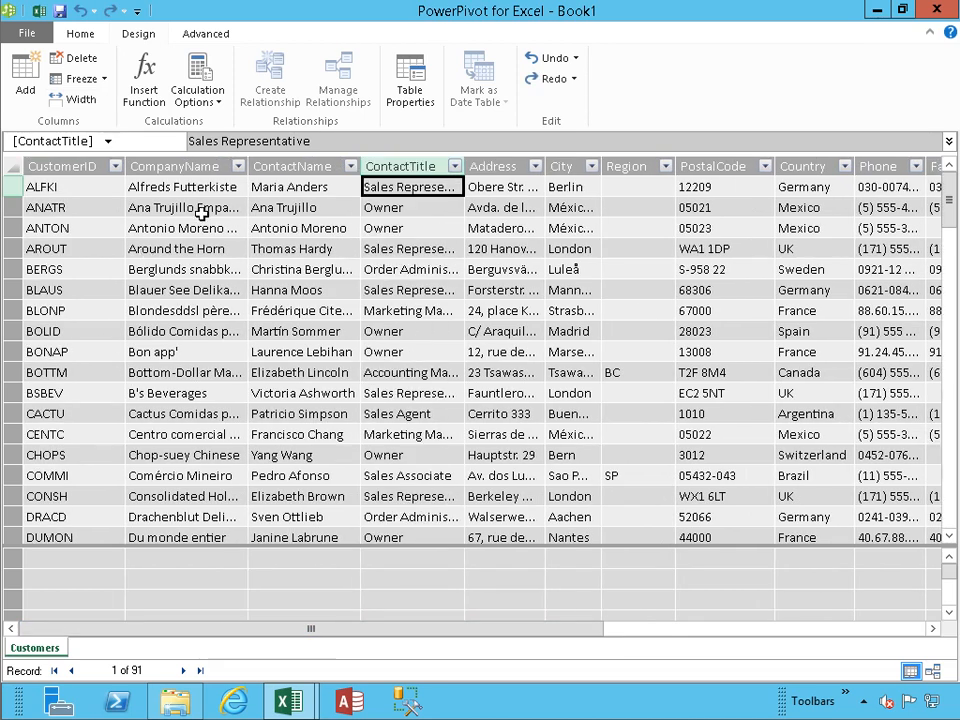
Freeze the ContactName column so it stays beside the calculated columns at the end of the Customers table
{"action": "left_click", "coordinate": [270, 188]}
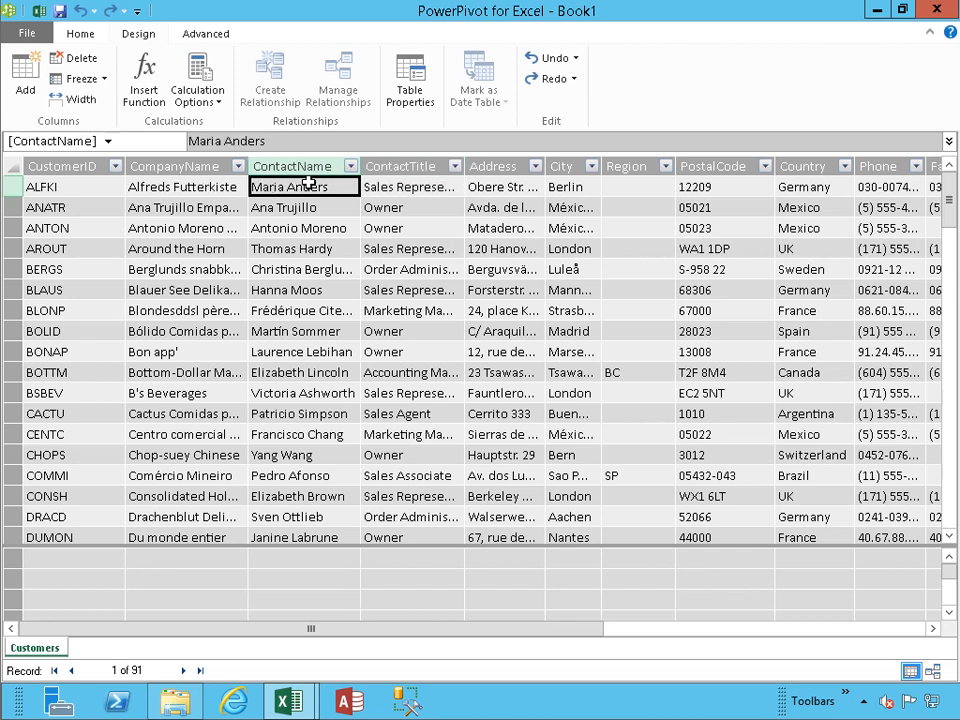
{"action": "left_click", "coordinate": [78, 78]}
{"action": "left_click_drag", "start_coordinate": [489, 634], "coordinate": [821, 647]}
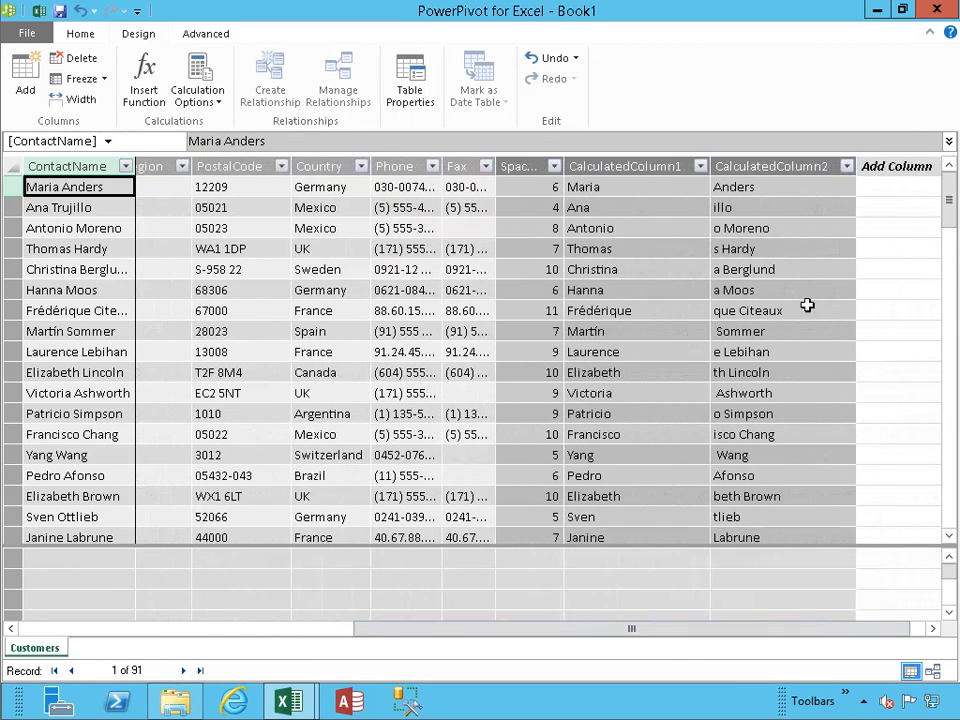
Change the RIGHT column's formula to =RIGHT([ContactName],LEN([ContactName])-[SpaceLocationInContactName])
{"action": "left_click", "coordinate": [760, 186]}
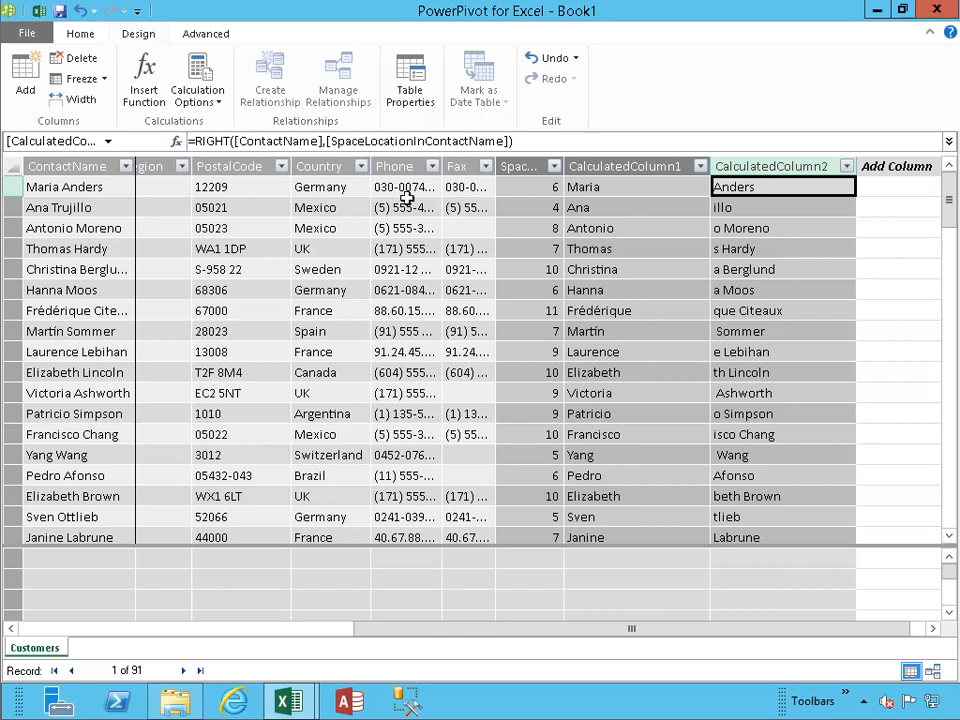
{"action": "left_click", "coordinate": [325, 145]}
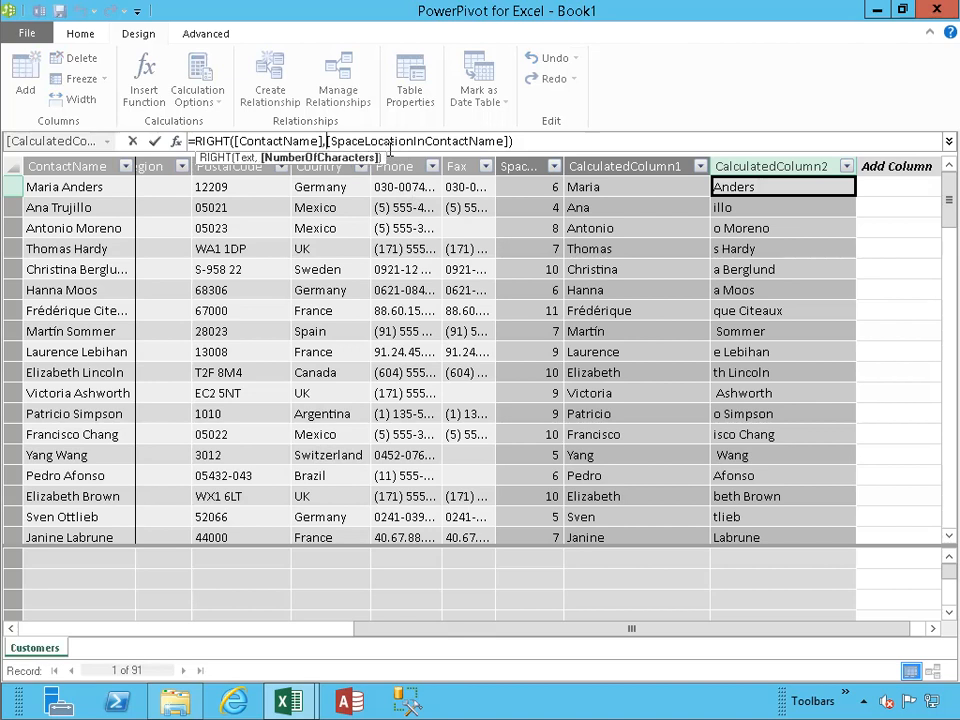
{"action": "type", "text": "LEN"}
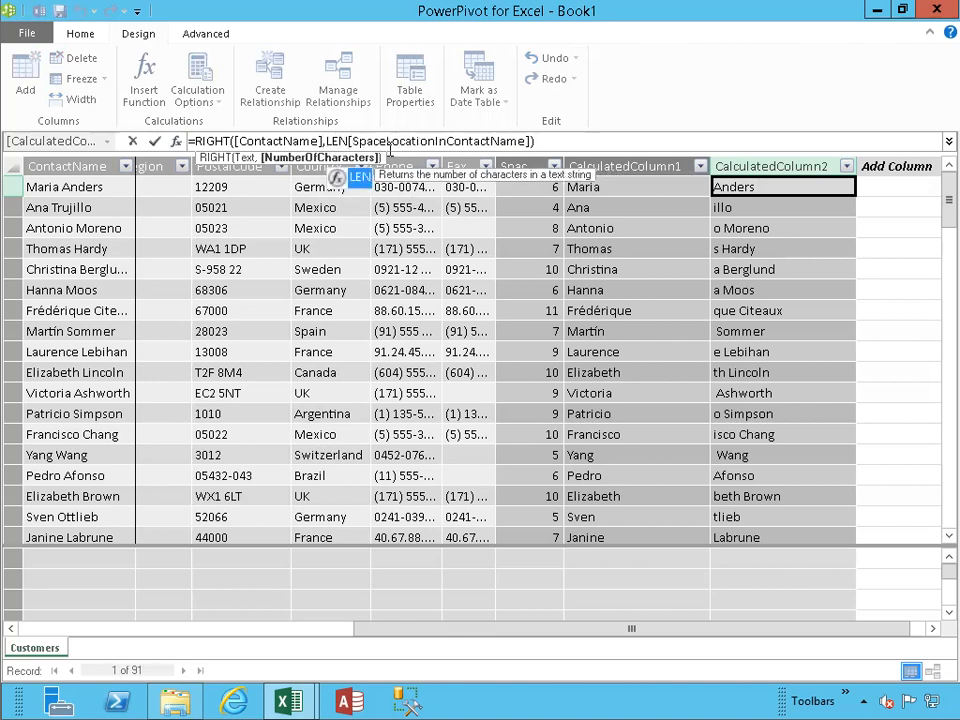
{"action": "type", "text": "(["}
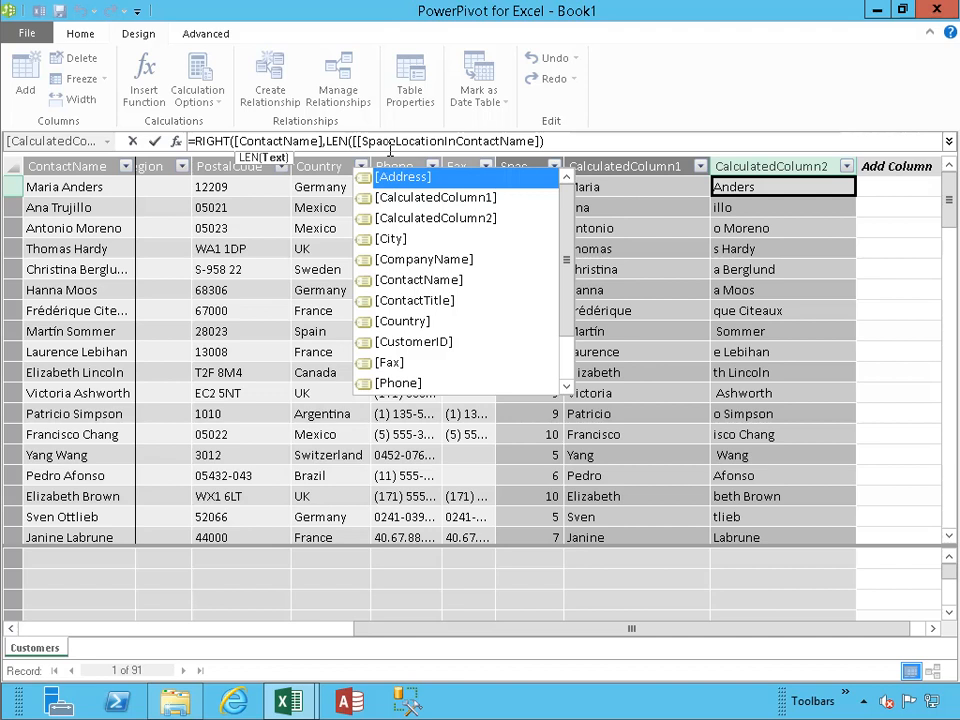
{"action": "key", "text": "Down"}
{"action": "key", "text": "Down"}
{"action": "key", "text": "Down"}
{"action": "key", "text": "Down"}
{"action": "key", "text": "Down"}
{"action": "key", "text": "Tab"}
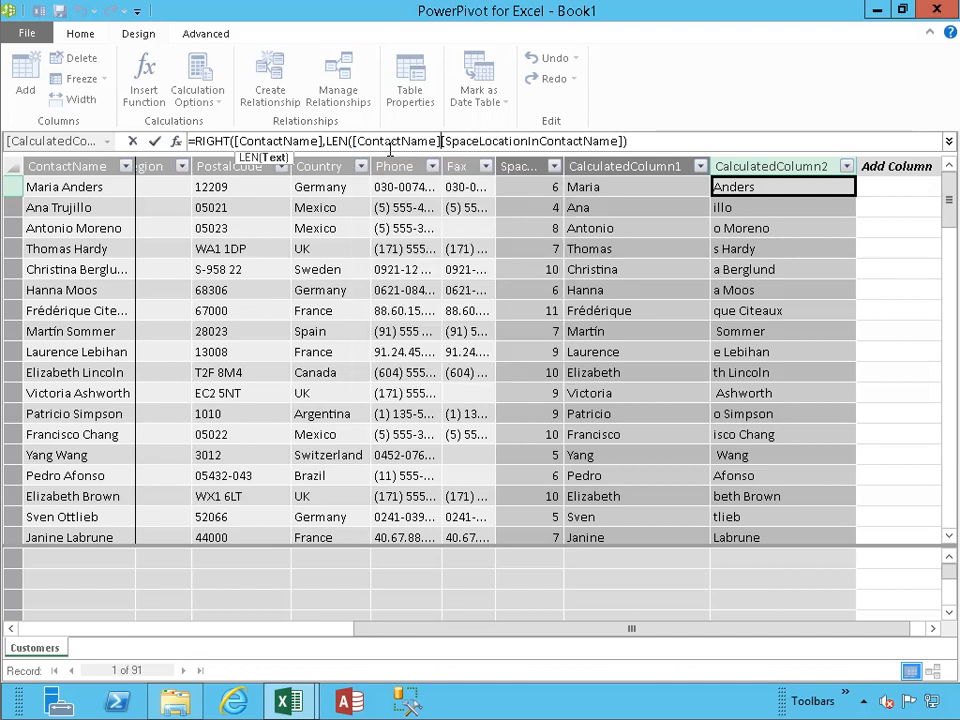
{"action": "type", "text": ")"}
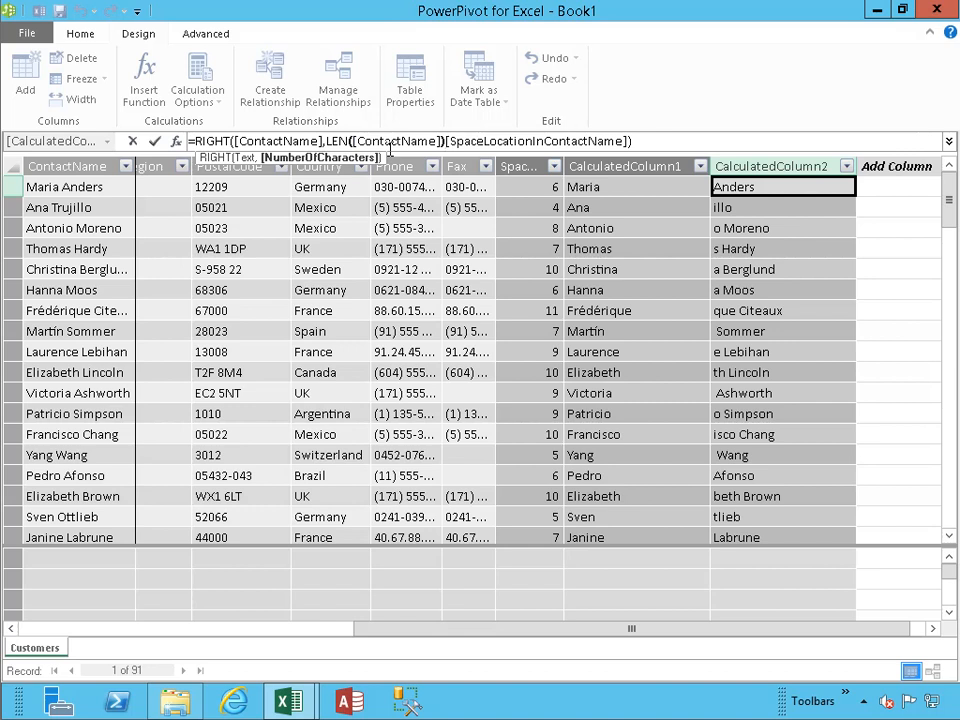
{"action": "type", "text": "-"}
{"action": "key", "text": "Return"}
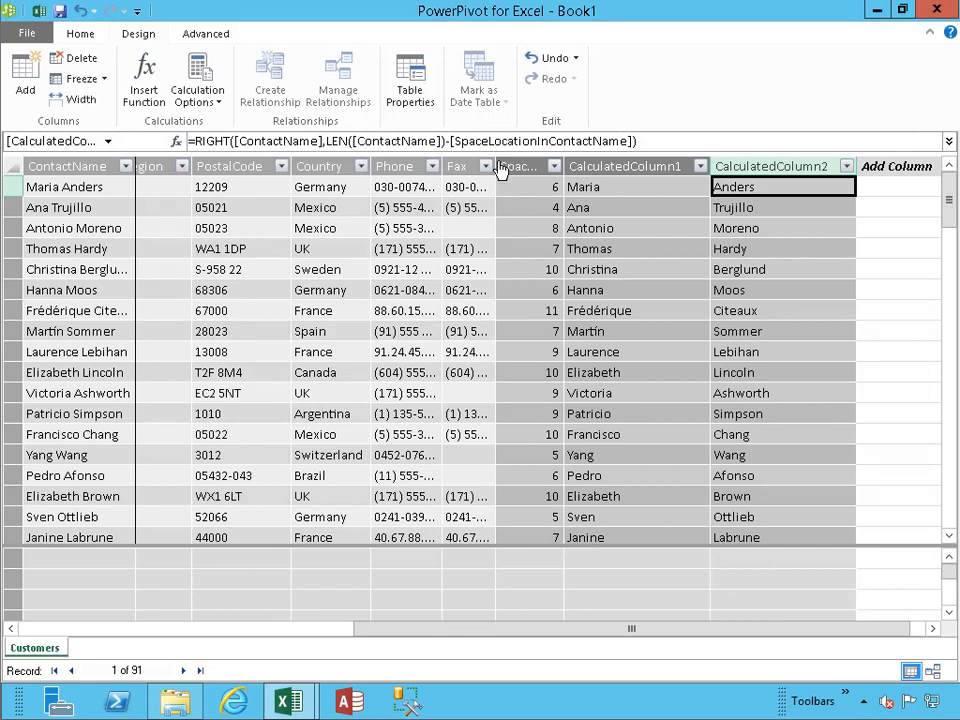
Rename the calculated column with the LEFT formula as FirstName and the one with the RIGHT formula as LastName
{"action": "left_click", "coordinate": [620, 166]}
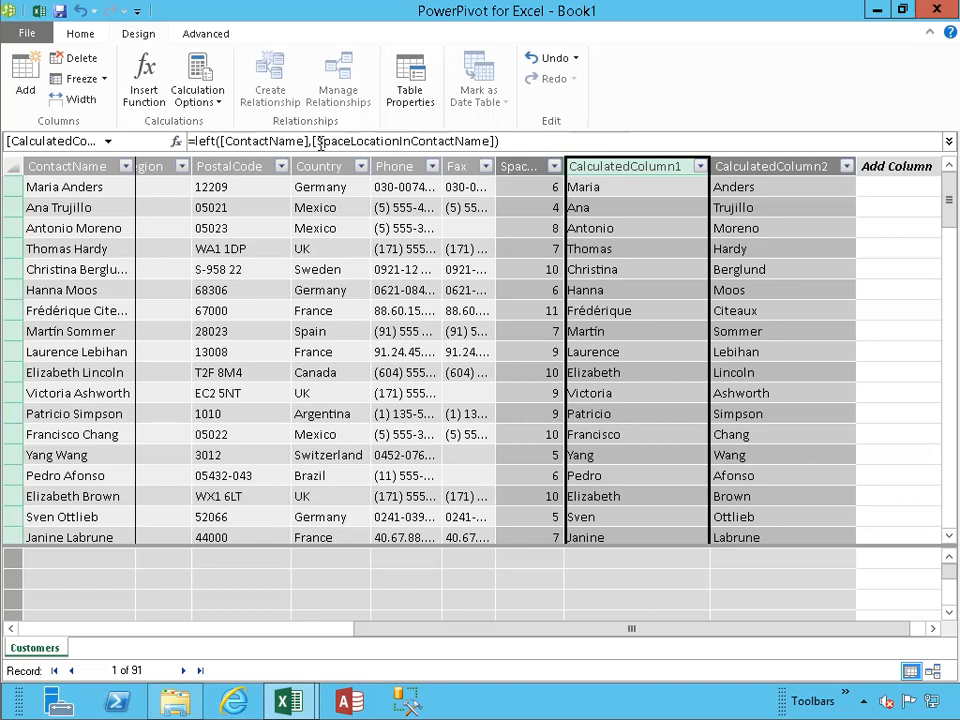
{"action": "double_click", "coordinate": [606, 165]}
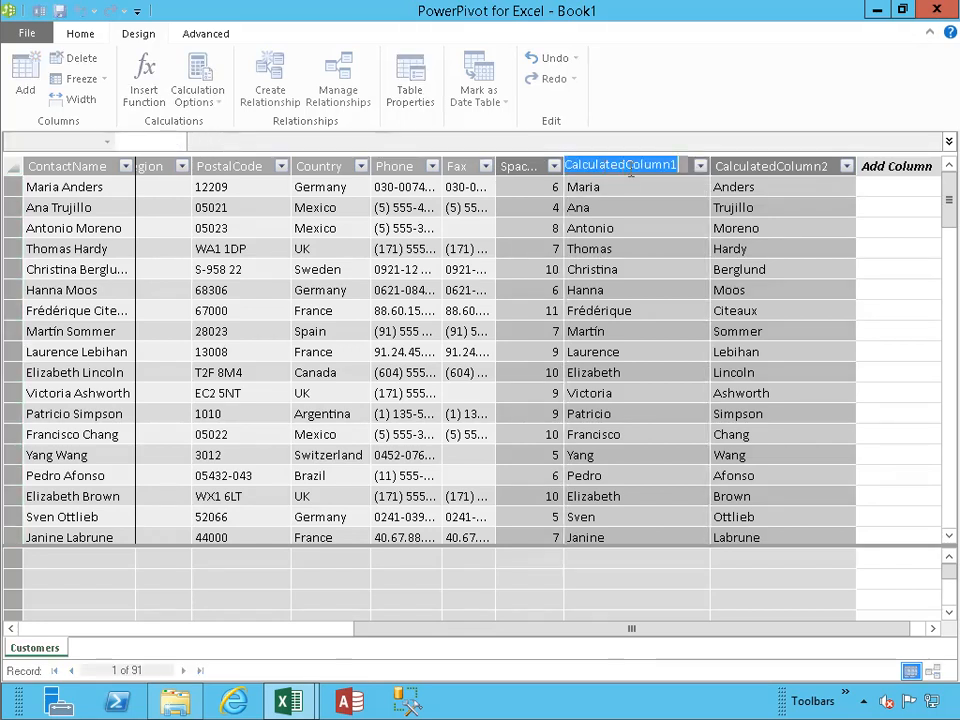
{"action": "type", "text": "Fi"}
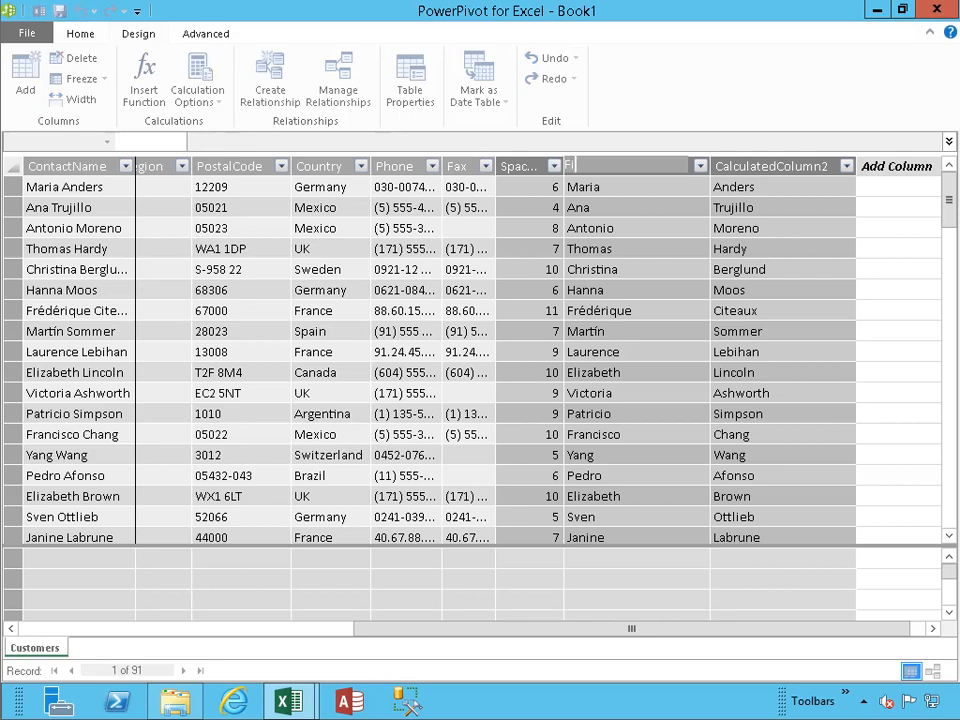
{"action": "type", "text": "rstName"}
{"action": "left_click", "coordinate": [761, 166]}
{"action": "double_click", "coordinate": [761, 166]}
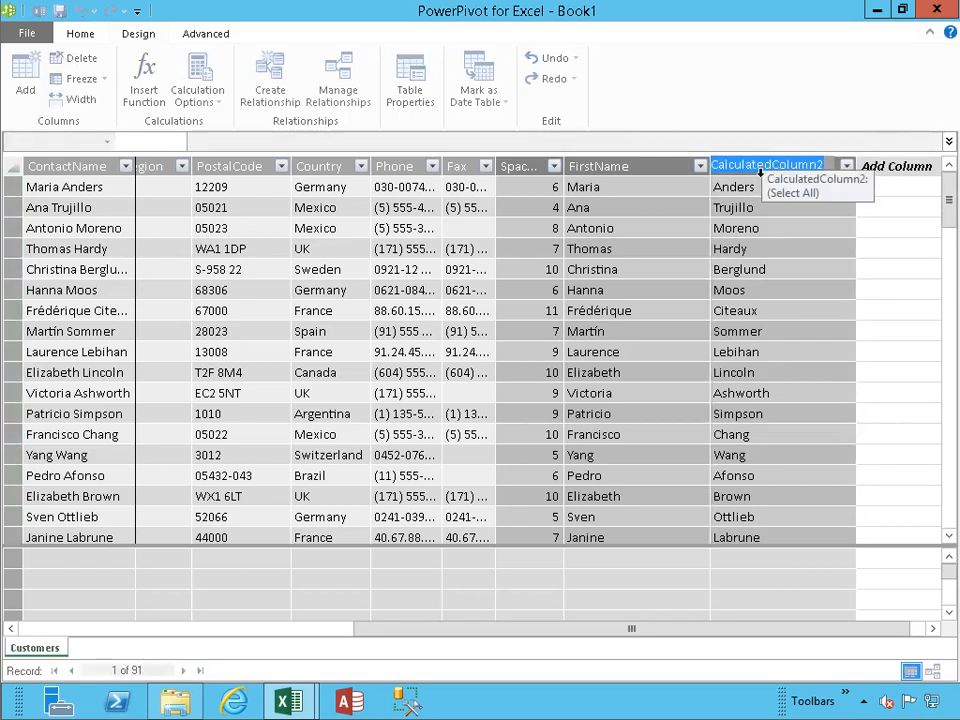
{"action": "type", "text": "LastName"}
{"action": "key", "text": "Return"}
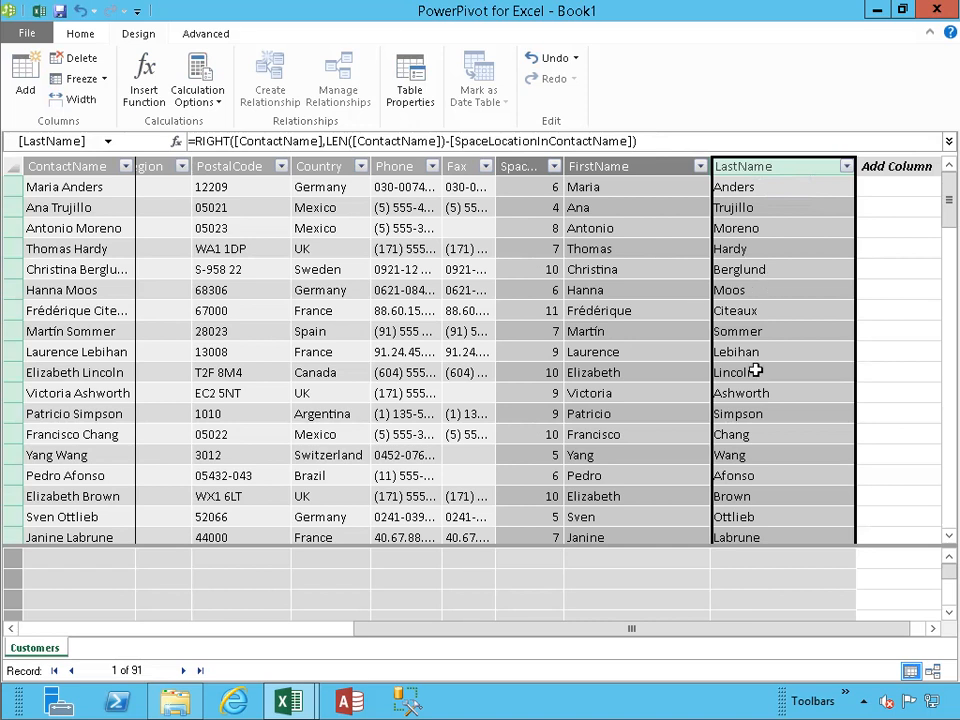
Check the extracted first and last names further down the table and widen the SpaceLocationInContactName column
{"action": "left_click", "coordinate": [750, 413]}
{"action": "scroll", "coordinate": [750, 413], "scroll_direction": "down", "scroll_amount": 3}
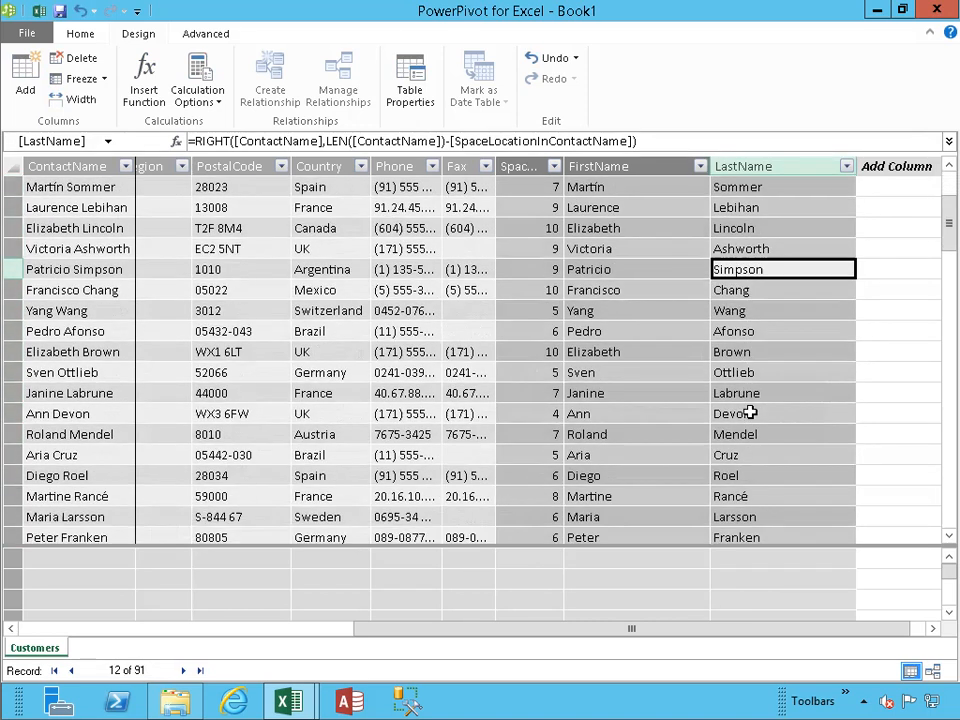
{"action": "scroll", "coordinate": [750, 413], "scroll_direction": "up", "scroll_amount": 3}
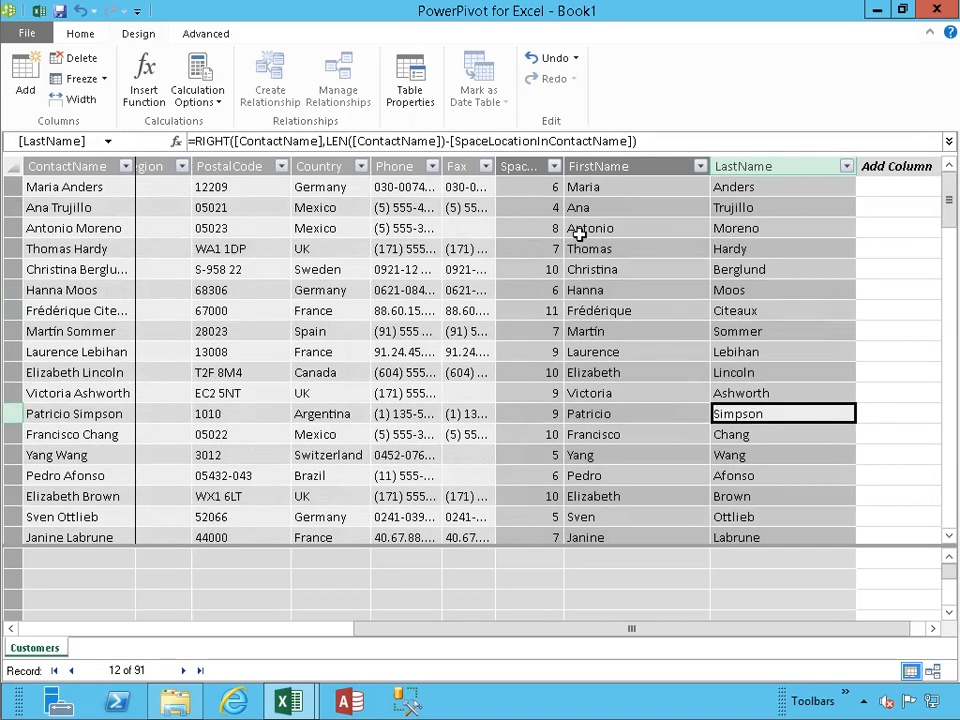
{"action": "left_click_drag", "start_coordinate": [564, 167], "coordinate": [650, 168]}
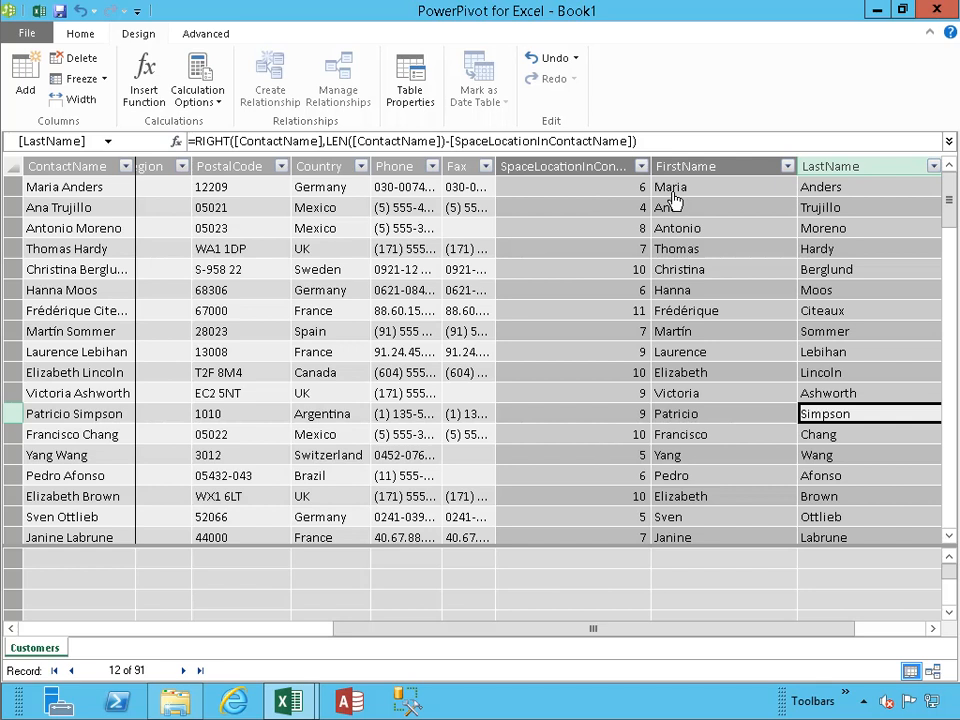
Copy the FIND expression from SpaceLocationInContactName into FirstName's formula, making it =left([ContactName],FIND(" ",[ContactName],1,0))
{"action": "left_click", "coordinate": [622, 190]}
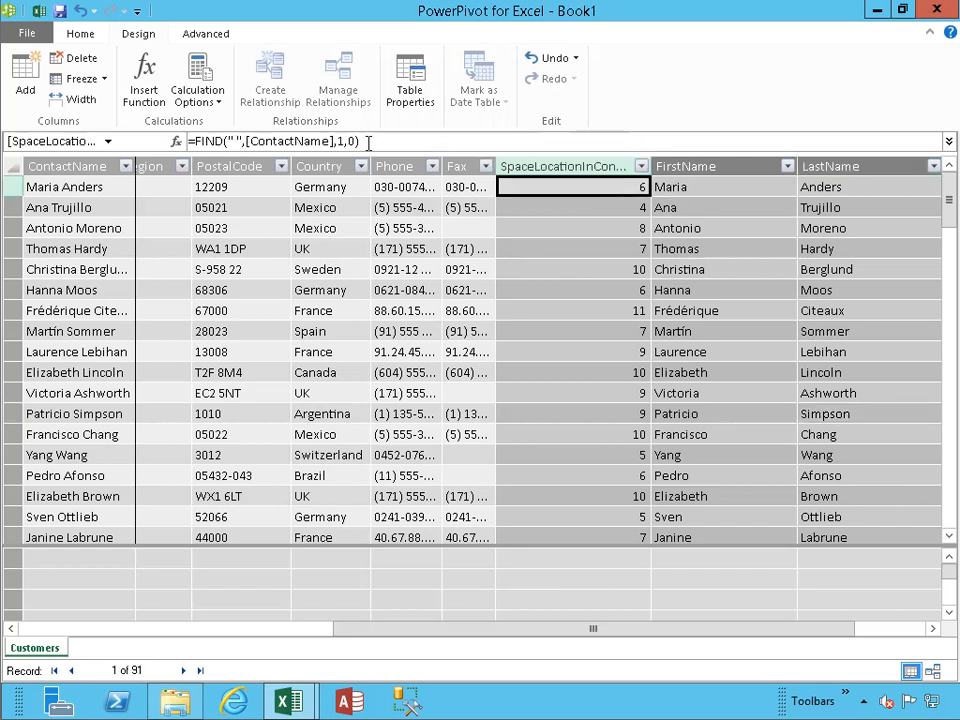
{"action": "left_click_drag", "start_coordinate": [368, 143], "coordinate": [193, 141]}
{"action": "left_click", "coordinate": [667, 187]}
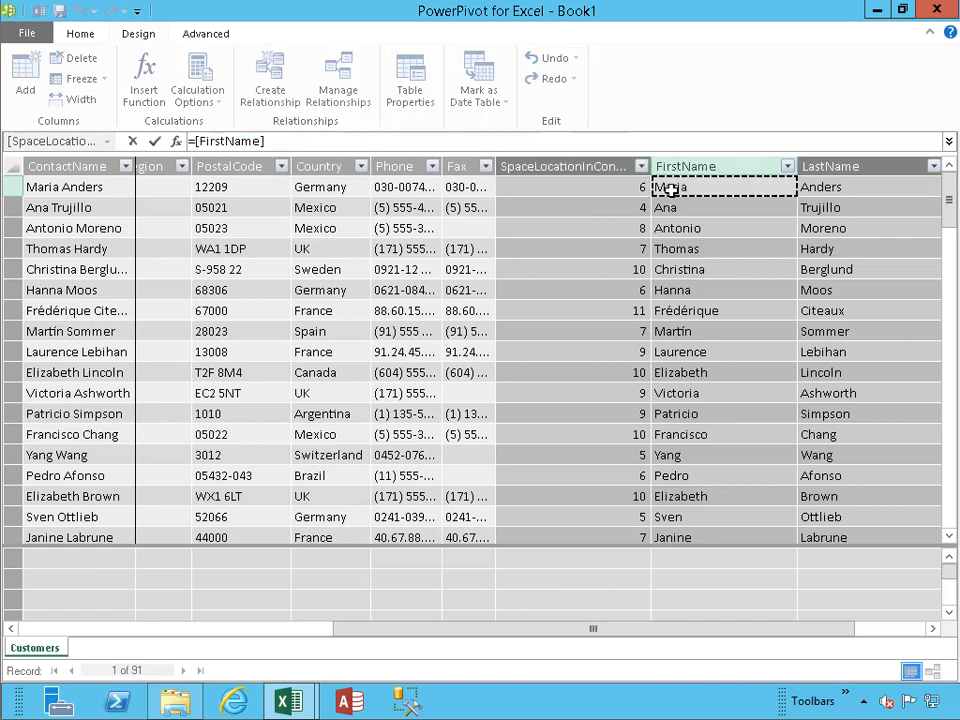
{"action": "left_click", "coordinate": [679, 168]}
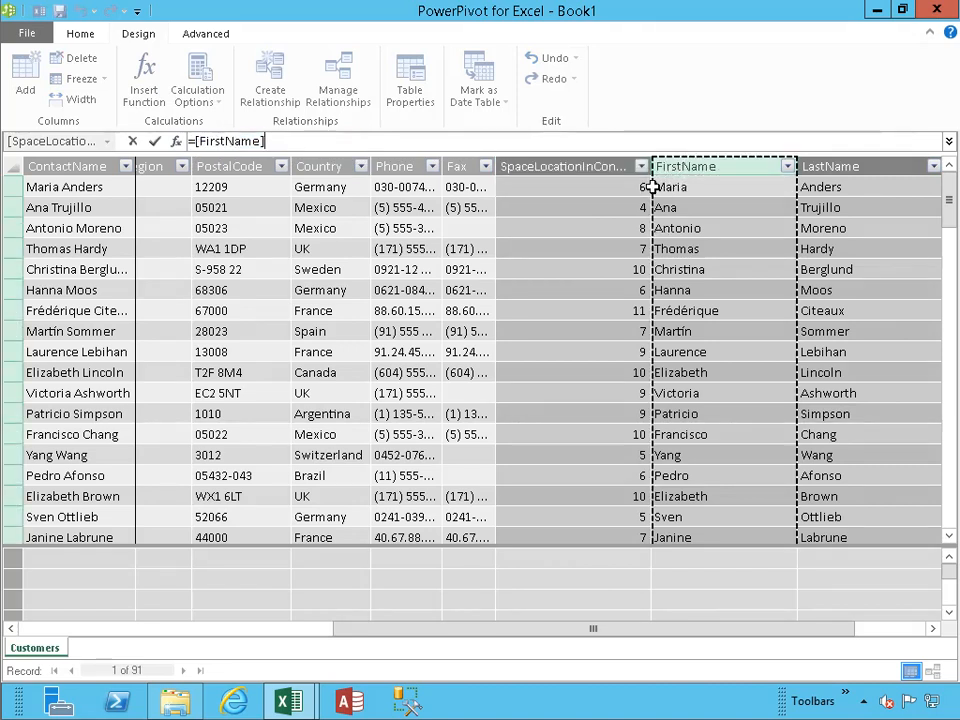
{"action": "key", "text": "Escape"}
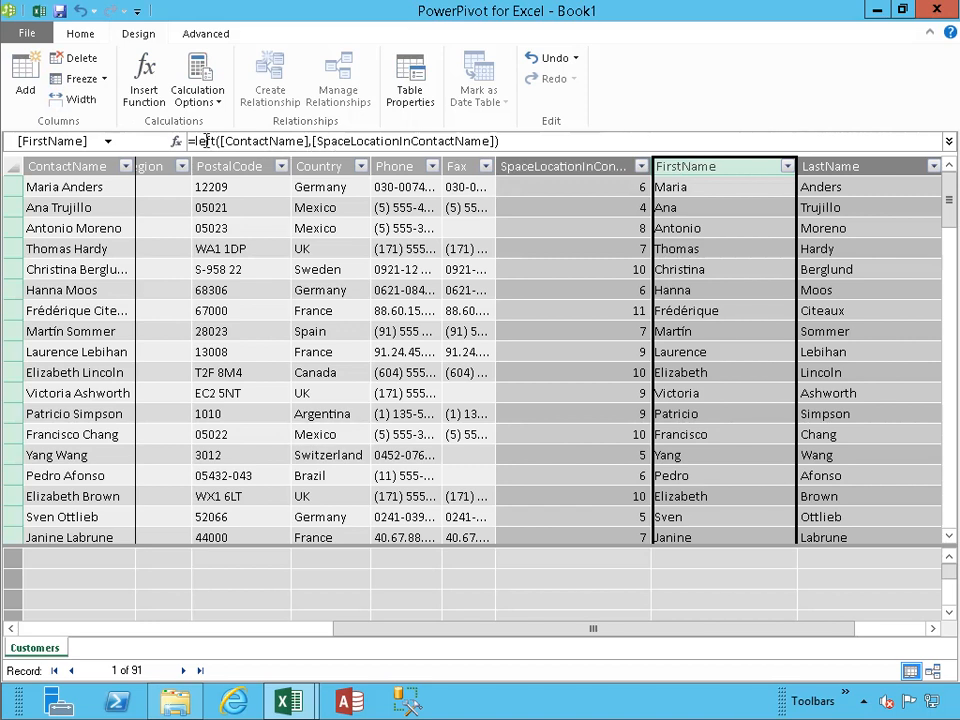
{"action": "left_click_drag", "start_coordinate": [312, 141], "coordinate": [324, 141]}
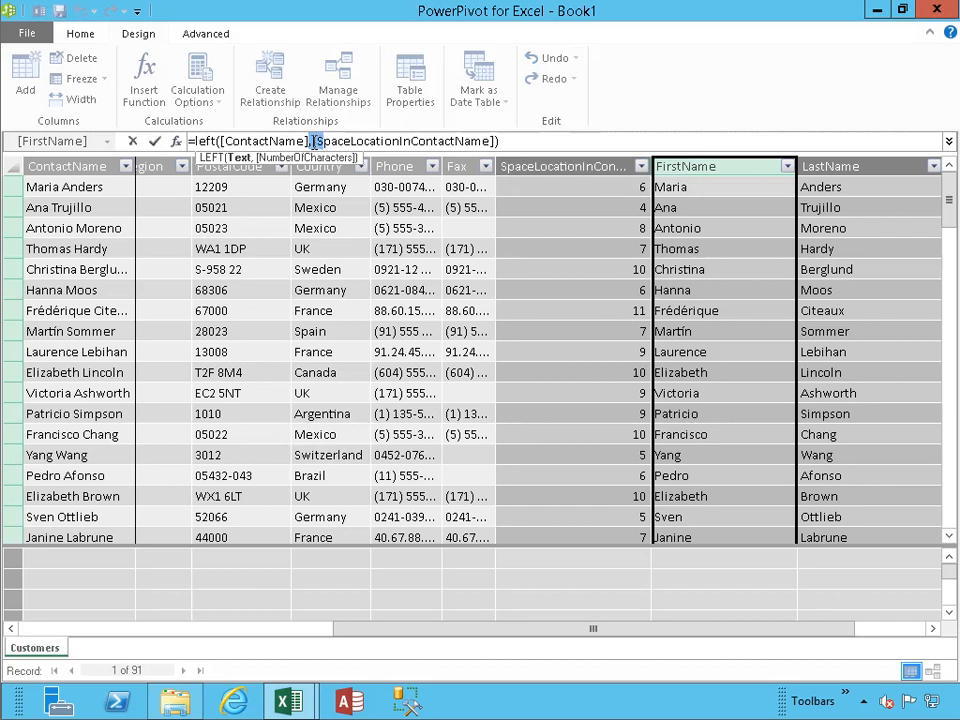
{"action": "left_click", "coordinate": [313, 141]}
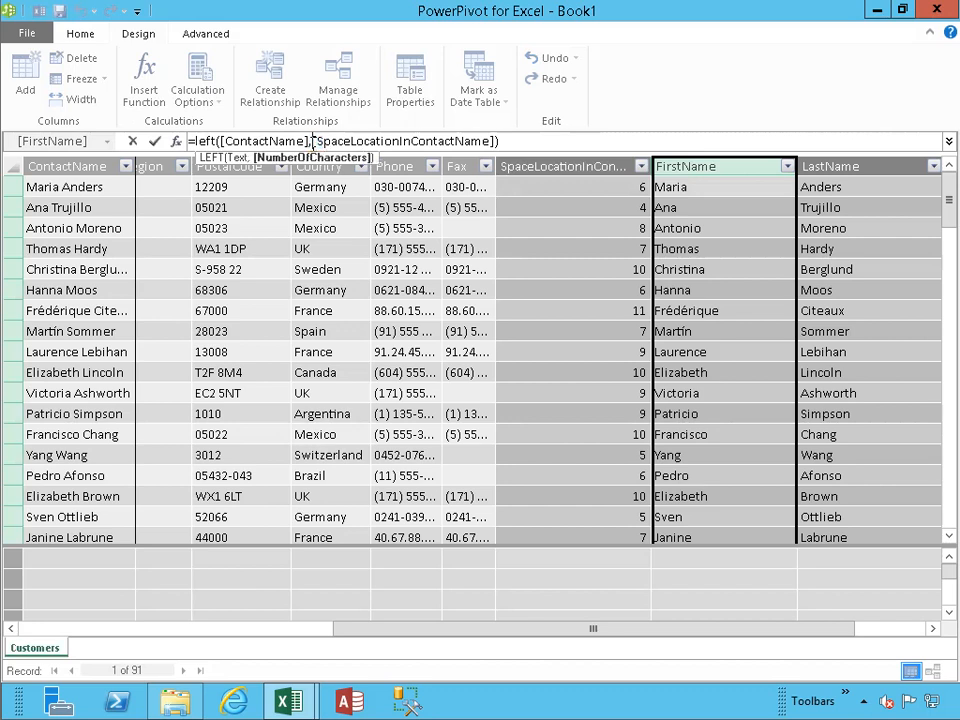
{"action": "double_click", "coordinate": [313, 141]}
{"action": "key", "text": "ctrl+v"}
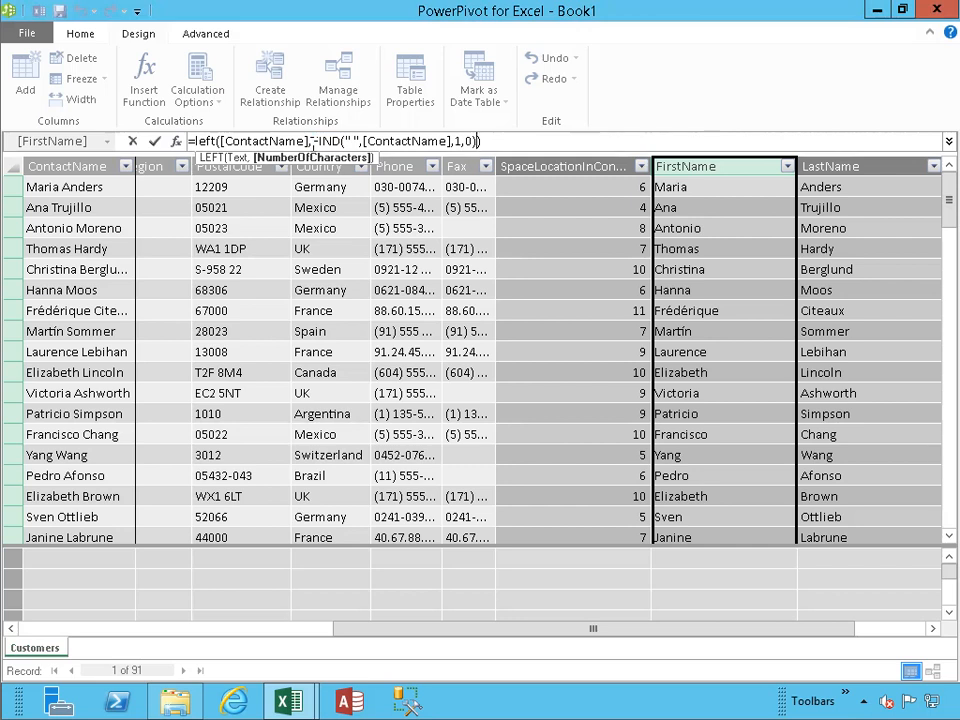
{"action": "type", "text": ")"}
{"action": "key", "text": "Return"}
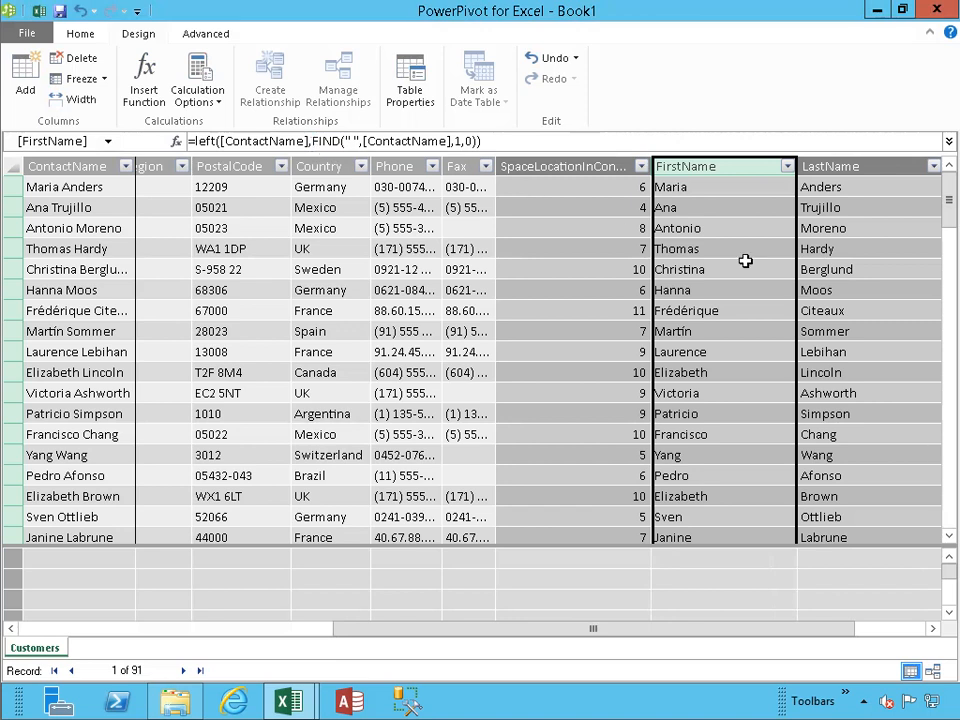
Replace the column reference in LastName's formula with the copied expression: =RIGHT([ContactName],LEN([ContactName])-FIND(" ",[ContactName],1,0))
{"action": "left_click", "coordinate": [828, 166]}
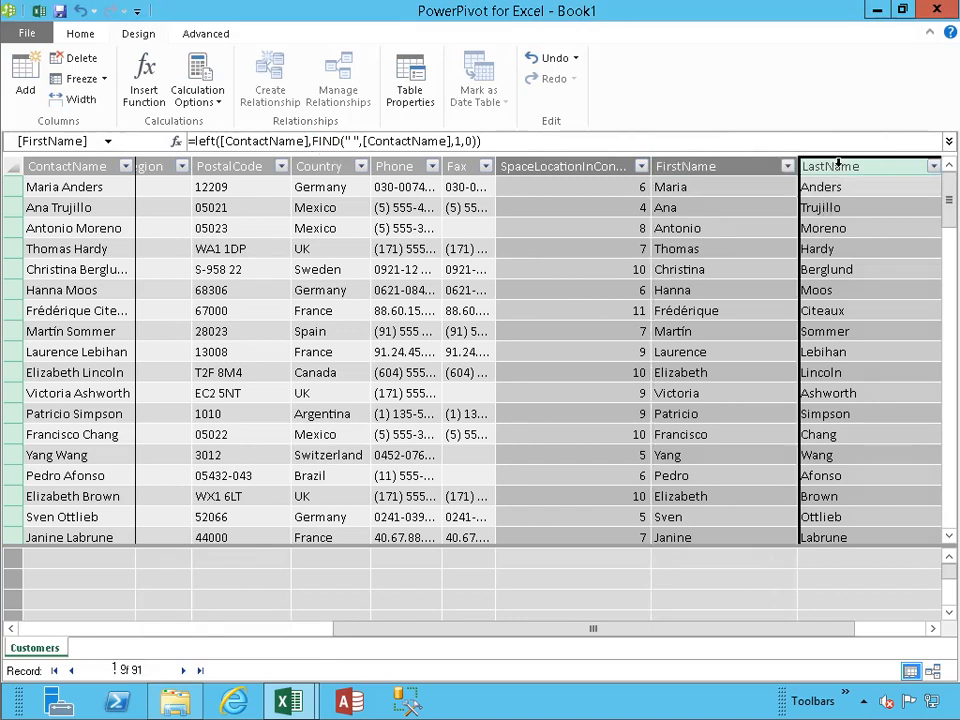
{"action": "left_click", "coordinate": [450, 141]}
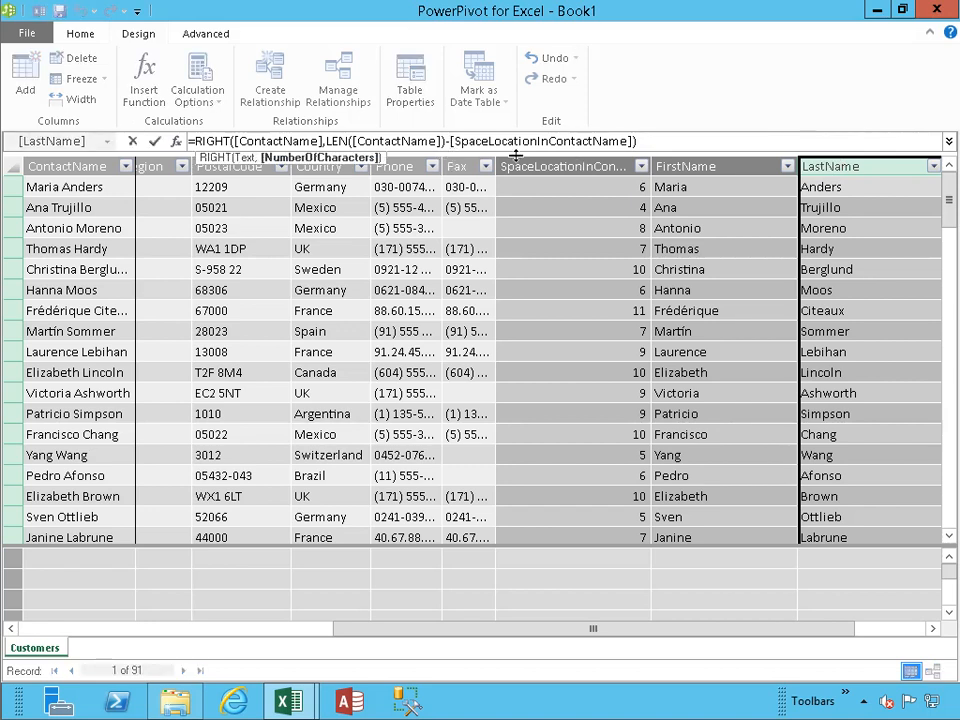
{"action": "key", "text": "shift+End"}
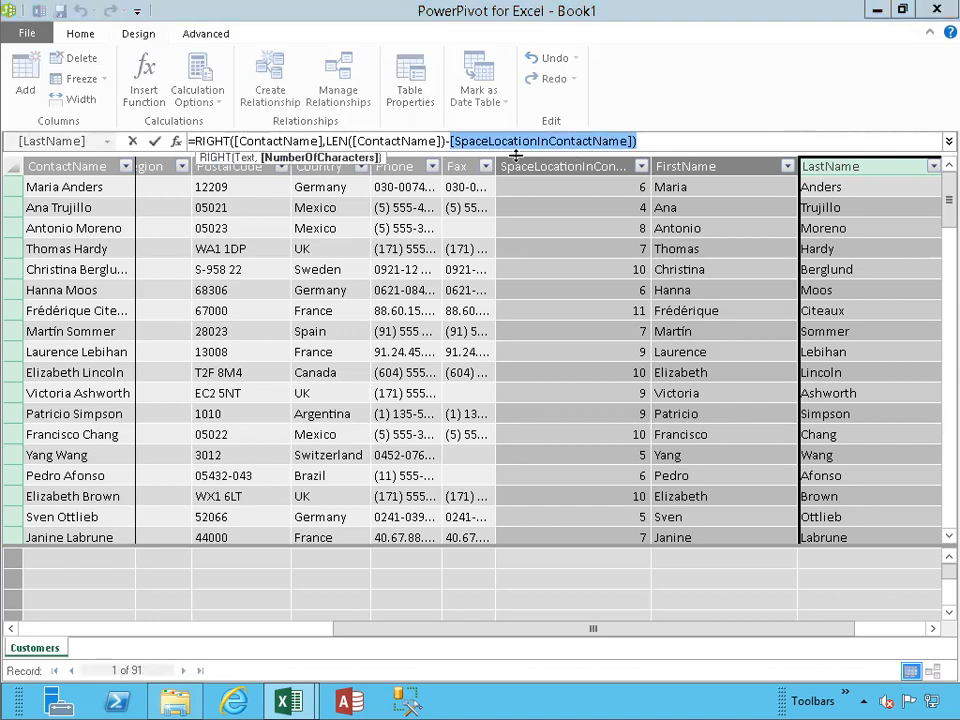
{"action": "key", "text": "ctrl+v"}
{"action": "key", "text": "Return"}
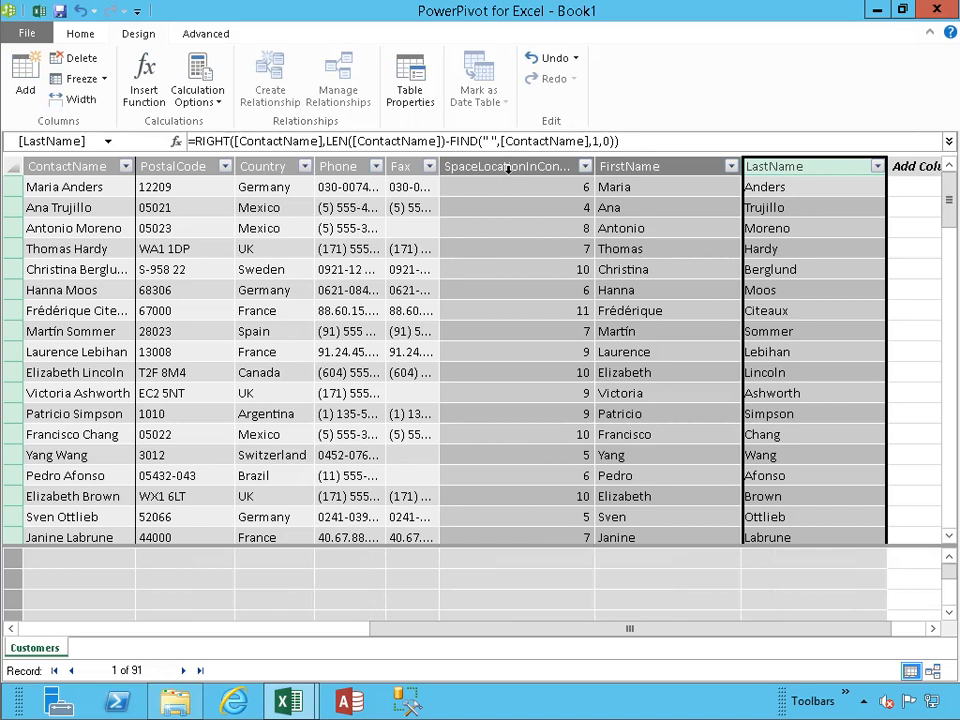
Delete the SpaceLocationInContactName column and check the formulas of the remaining calculated columns
{"action": "left_click", "coordinate": [506, 168]}
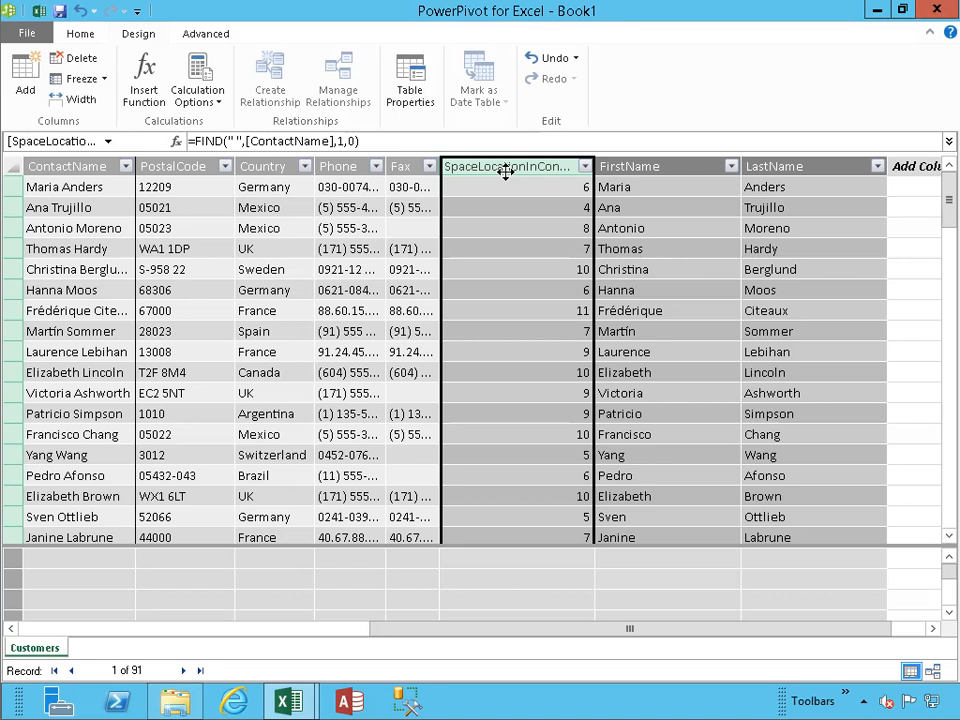
{"action": "right_click", "coordinate": [506, 176]}
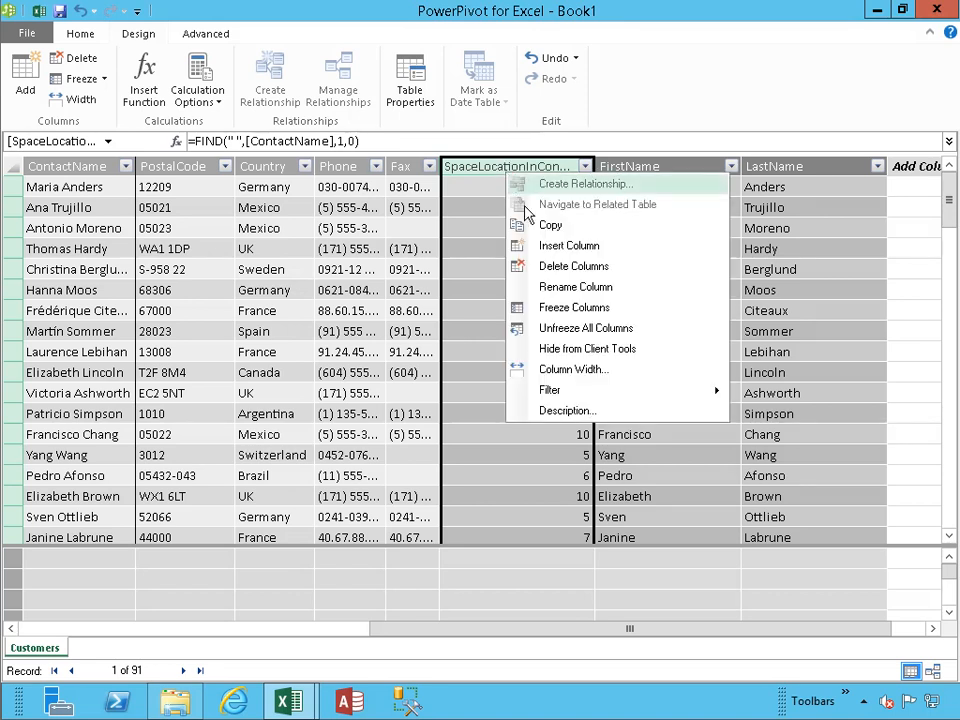
{"action": "left_click", "coordinate": [530, 267]}
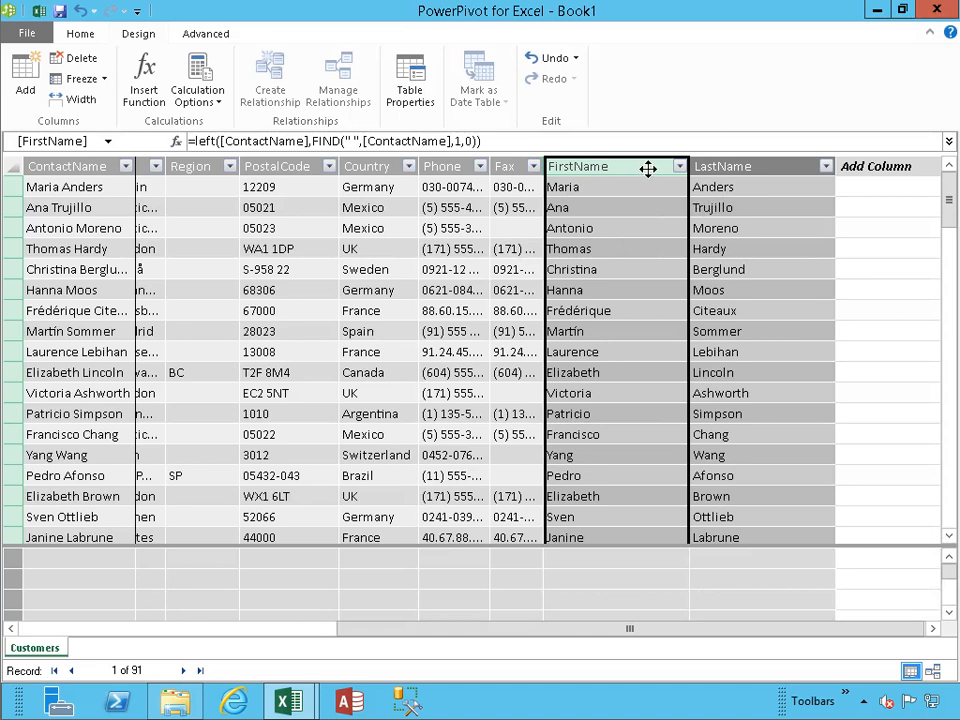
{"action": "left_click", "coordinate": [717, 167]}
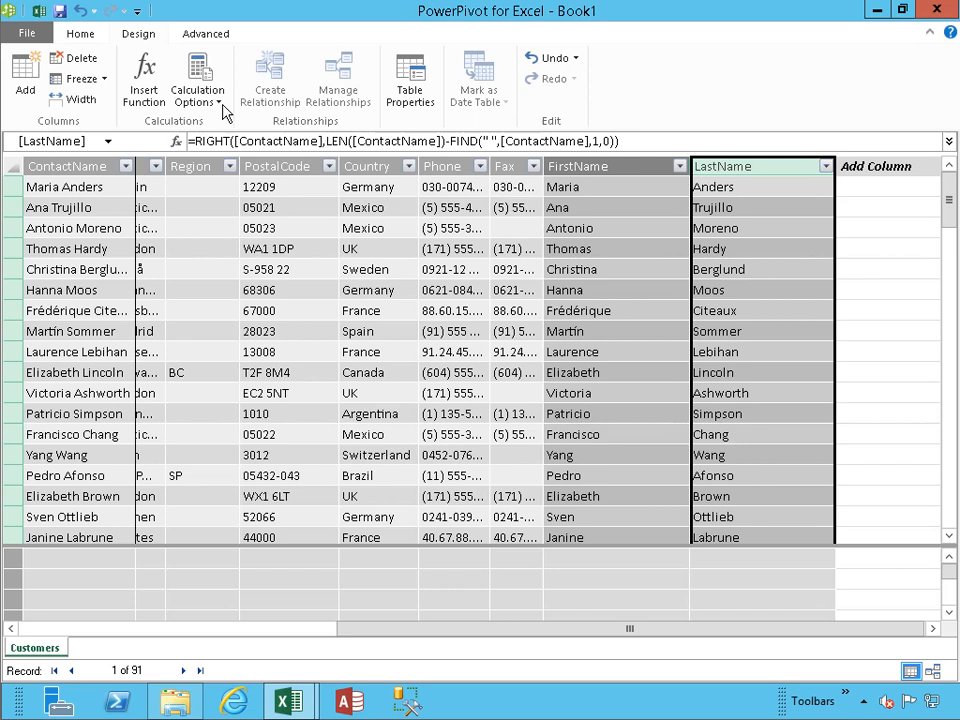
Switch to the Excel workbook and insert a PivotTable on a new worksheet from the DataFeed services.odata.org Northwind connection
{"action": "left_click", "coordinate": [40, 12]}
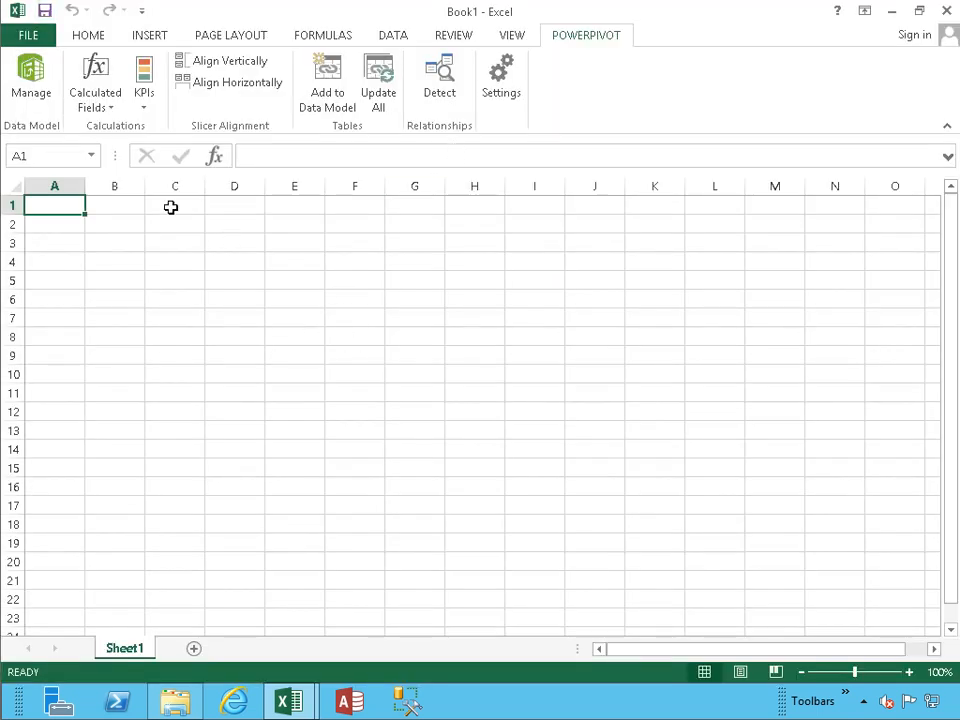
{"action": "left_click", "coordinate": [148, 38]}
{"action": "left_click", "coordinate": [36, 92]}
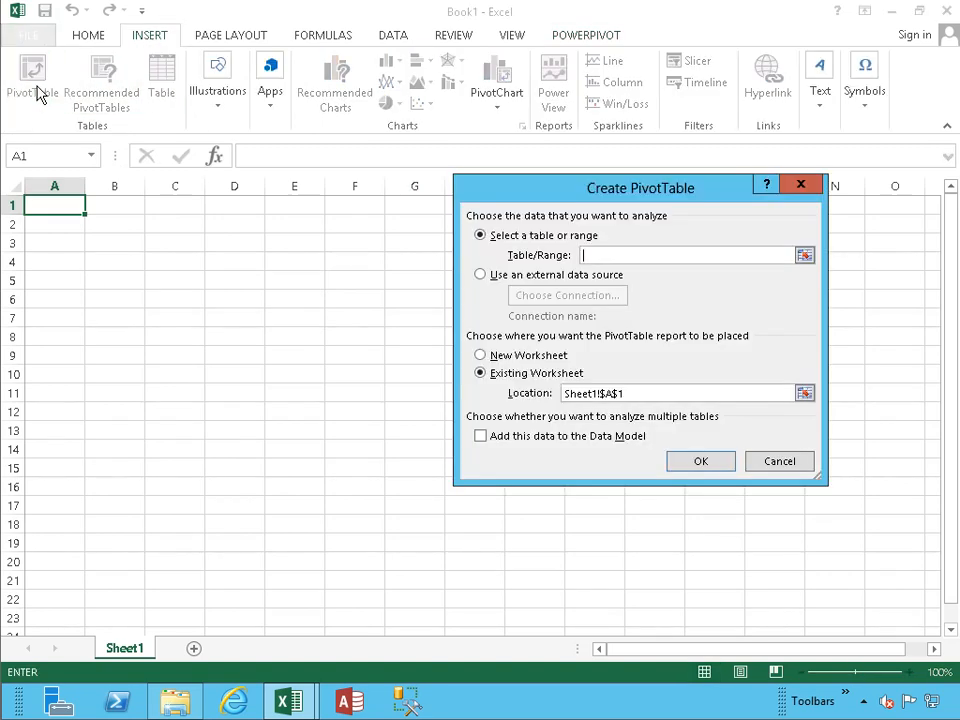
{"action": "left_click", "coordinate": [531, 277]}
{"action": "left_click", "coordinate": [540, 297]}
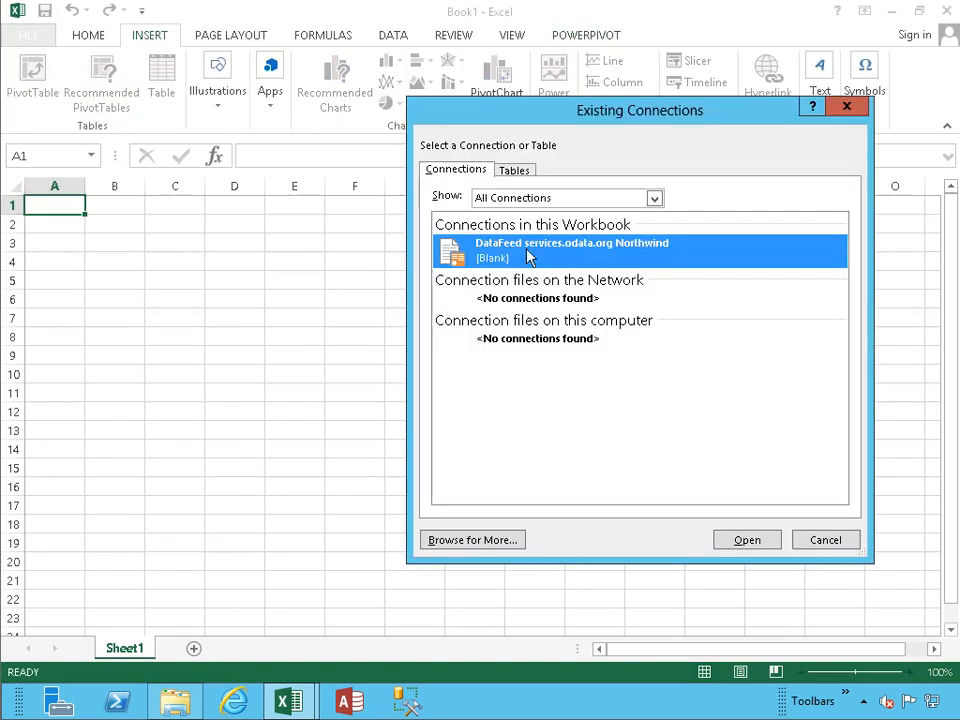
{"action": "left_click", "coordinate": [748, 541]}
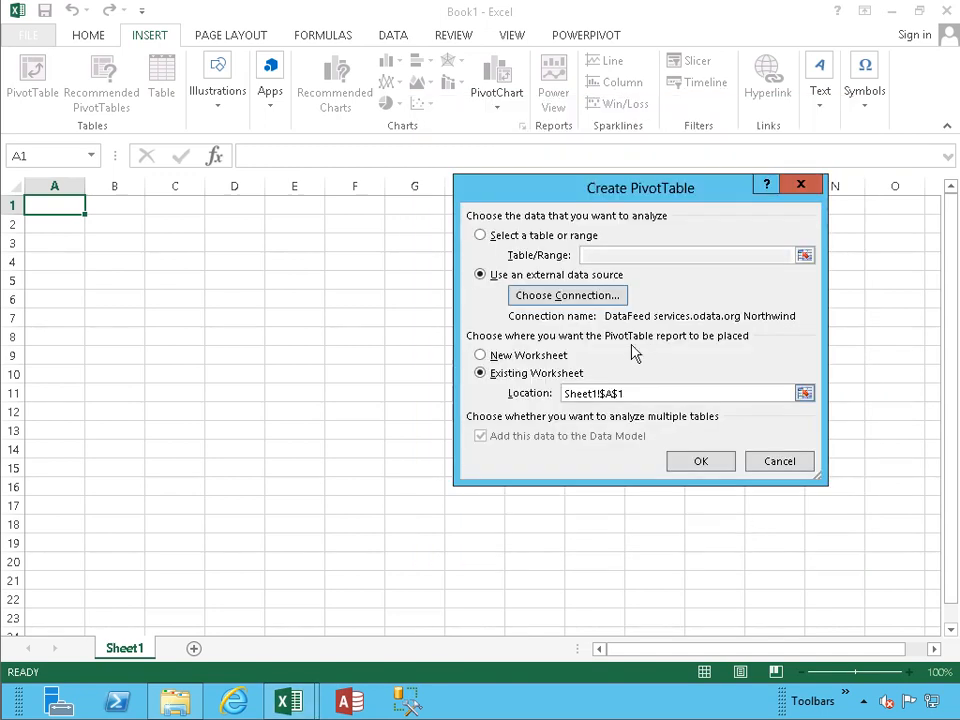
{"action": "left_click", "coordinate": [503, 355]}
{"action": "left_click", "coordinate": [697, 464]}
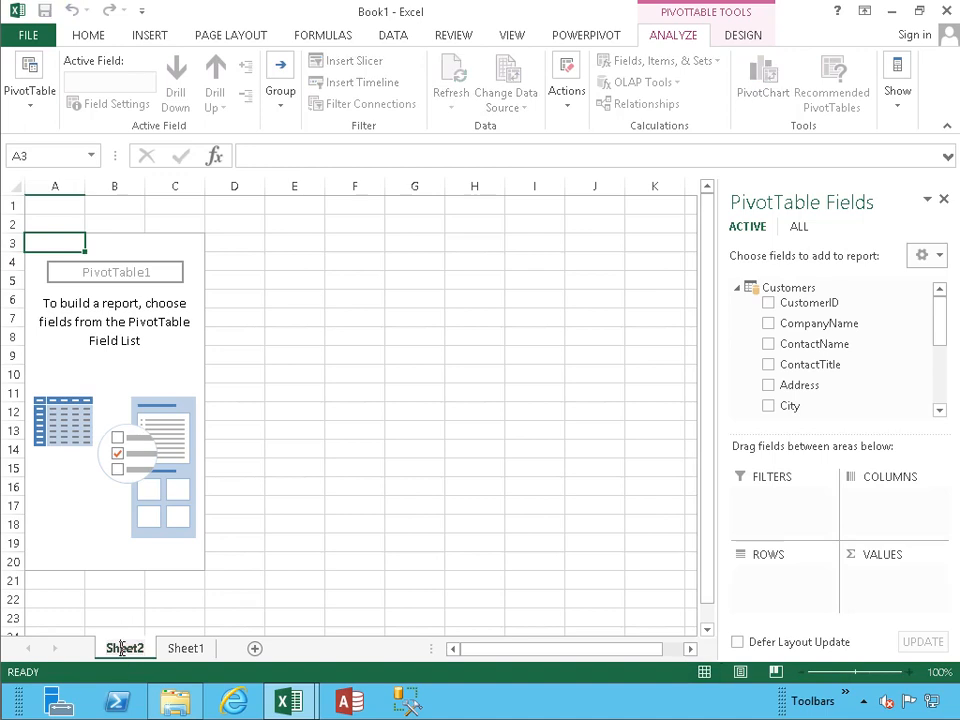
Rename the new PivotTable worksheet as Customer Contacts
{"action": "double_click", "coordinate": [122, 648]}
{"action": "type", "text": "Co"}
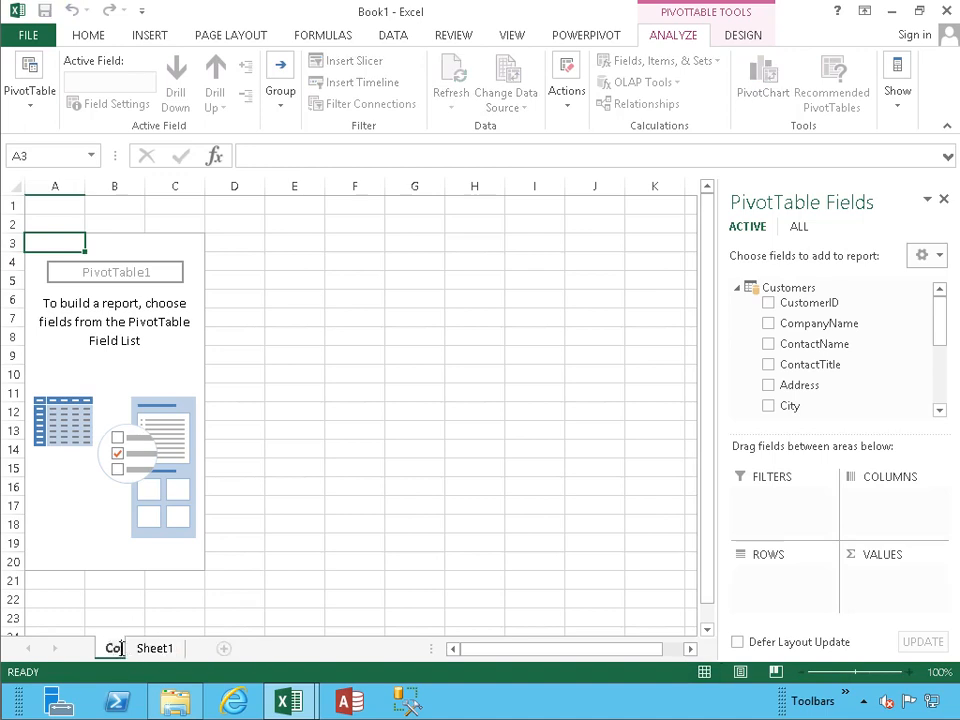
{"action": "type", "text": "ntacts"}
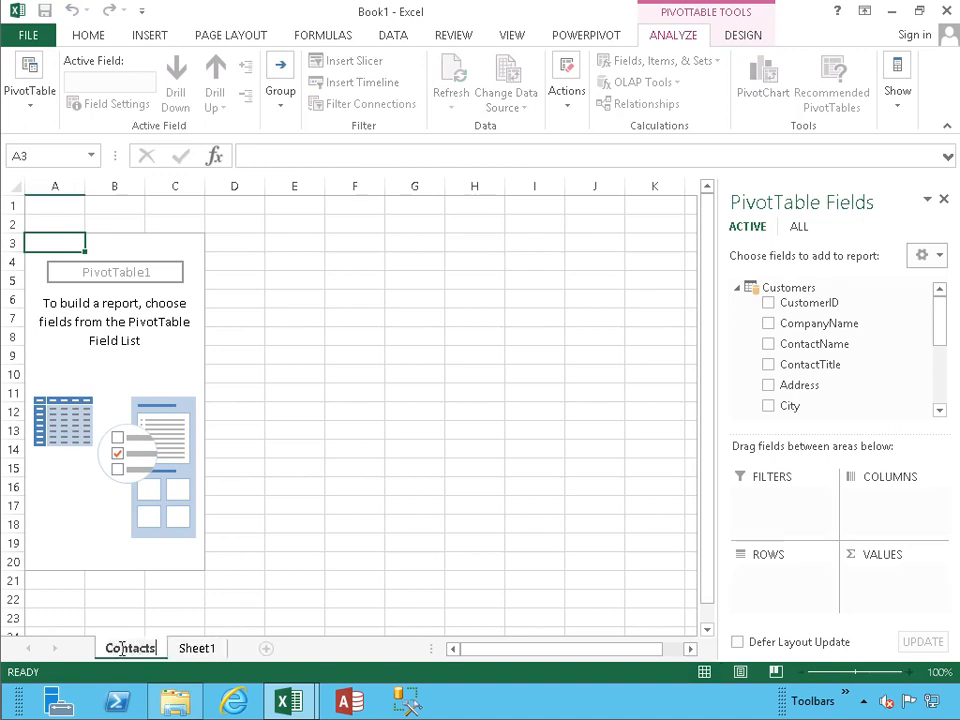
{"action": "key", "text": "BackSpace"}
{"action": "key", "text": "BackSpace"}
{"action": "key", "text": "BackSpace"}
{"action": "key", "text": "BackSpace"}
{"action": "key", "text": "BackSpace"}
{"action": "key", "text": "BackSpace"}
{"action": "key", "text": "BackSpace"}
{"action": "key", "text": "BackSpace"}
{"action": "type", "text": "Customer Contacts"}
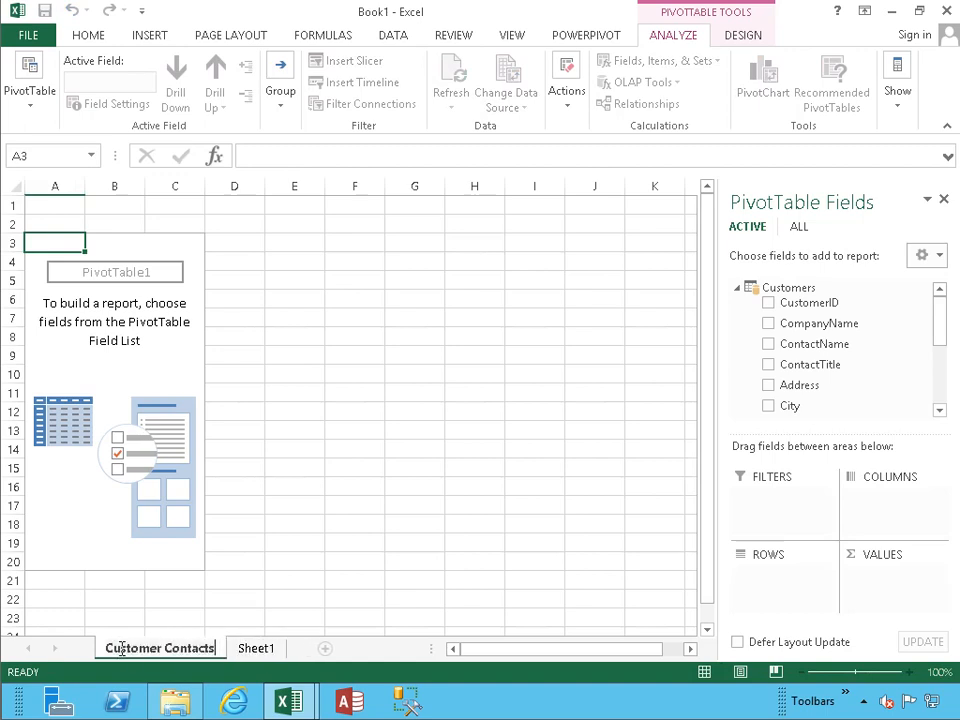
{"action": "key", "text": "Return"}
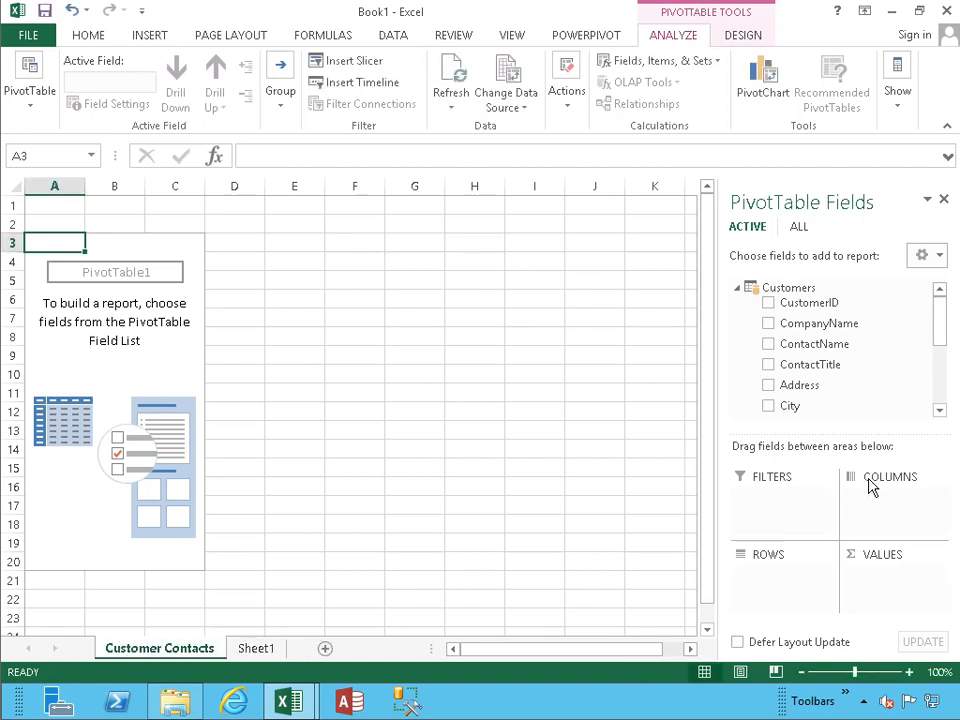
Try ContactName as the PivotTable's row field and replace it with FirstName and LastName
{"action": "left_click", "coordinate": [769, 345]}
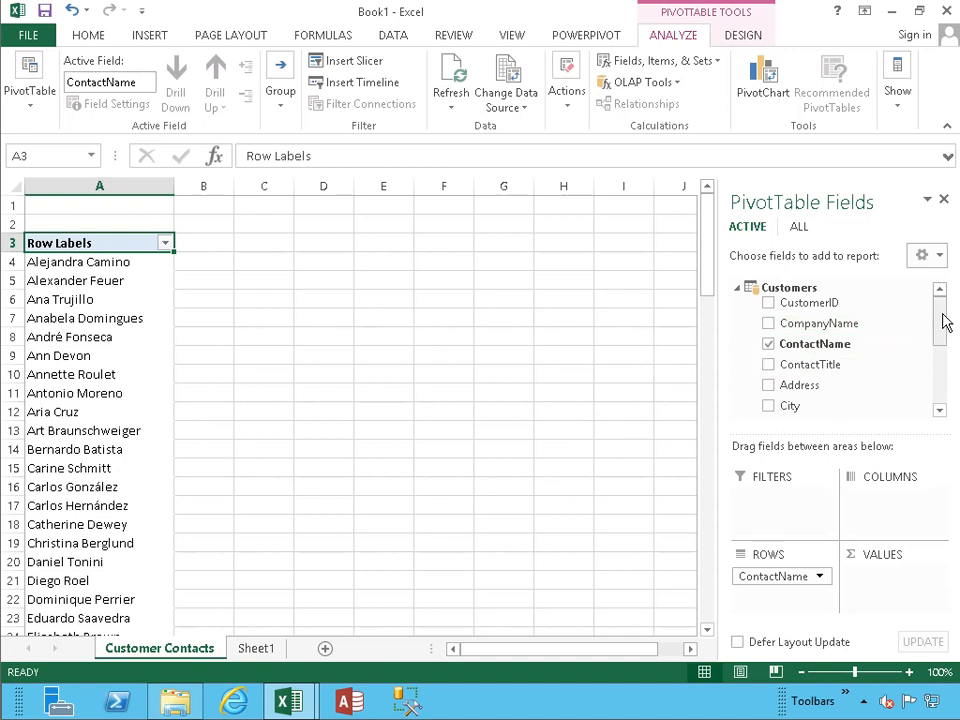
{"action": "left_click", "coordinate": [769, 344]}
{"action": "left_click_drag", "start_coordinate": [941, 326], "coordinate": [936, 386]}
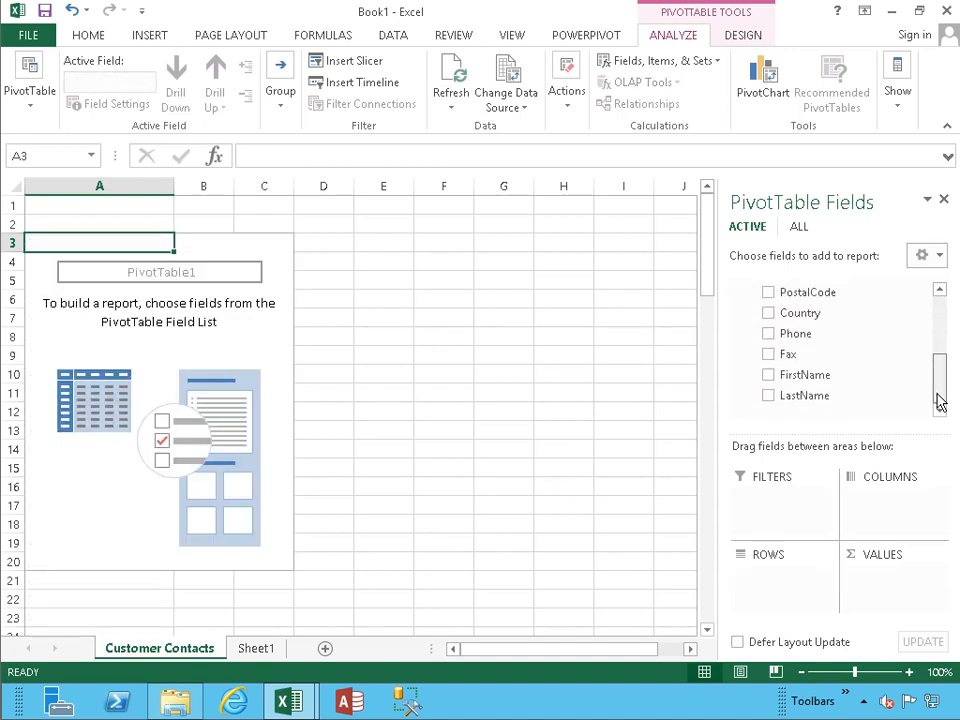
{"action": "left_click", "coordinate": [769, 376]}
{"action": "left_click", "coordinate": [769, 395]}
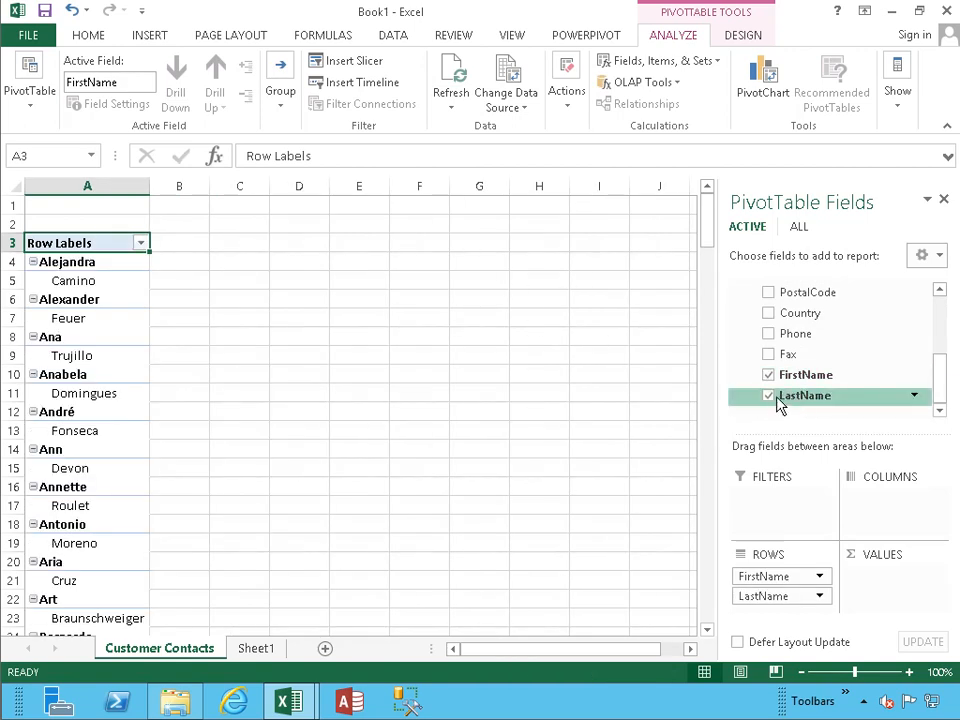
Remove LastName and FirstName from the PivotTable's rows and add the ContactName field instead
{"action": "left_click", "coordinate": [769, 396]}
{"action": "left_click", "coordinate": [768, 376]}
{"action": "left_click_drag", "start_coordinate": [936, 386], "coordinate": [941, 310]}
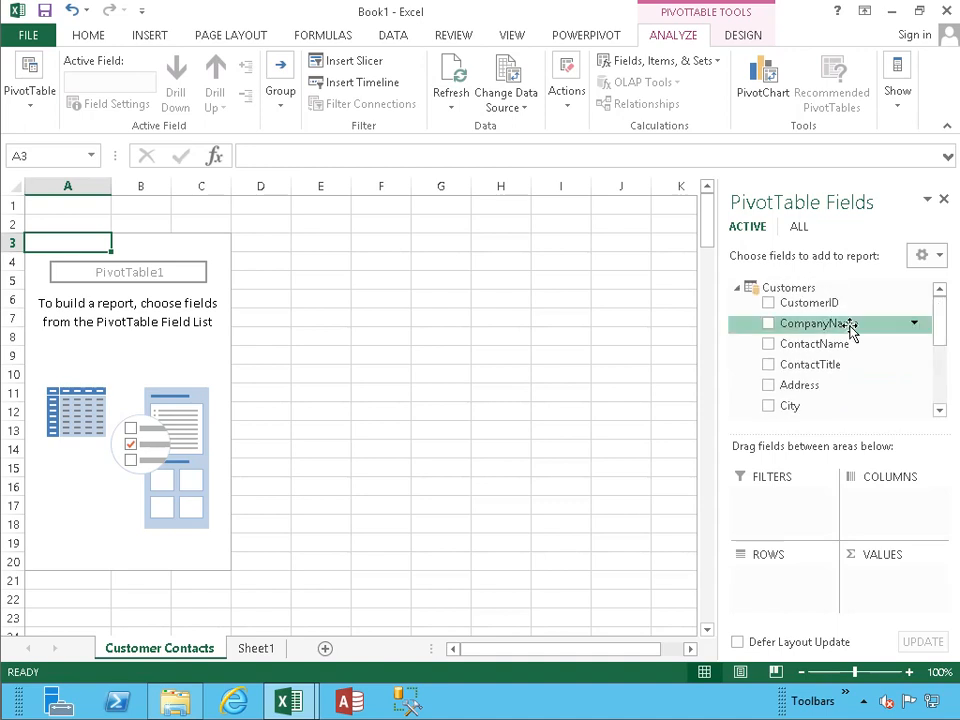
{"action": "left_click", "coordinate": [768, 344]}
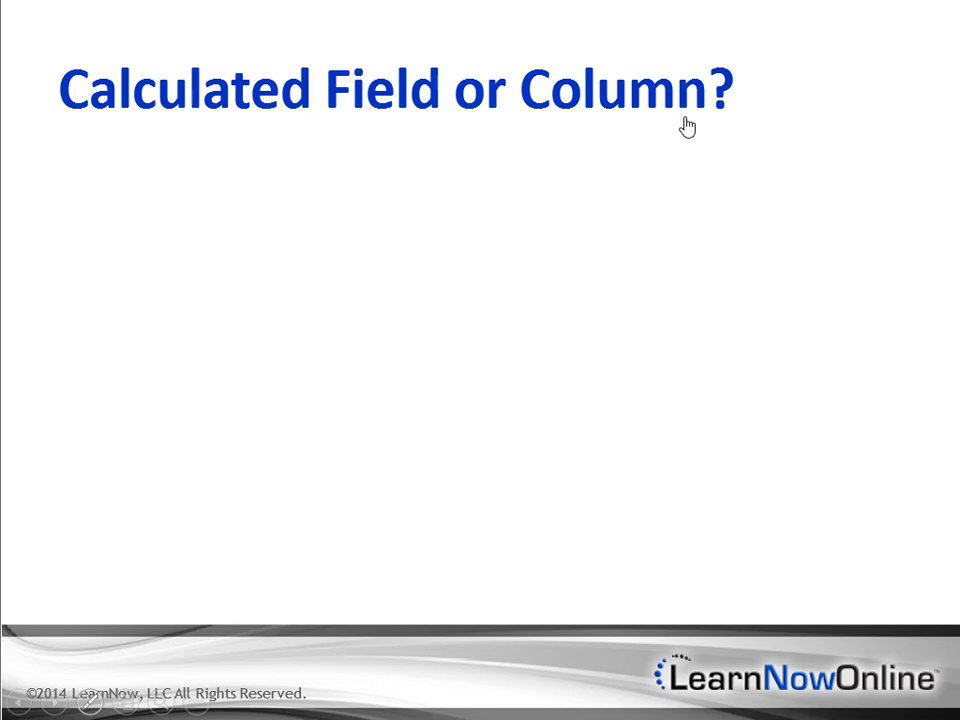
{"action": "left_click", "coordinate": [687, 124]}
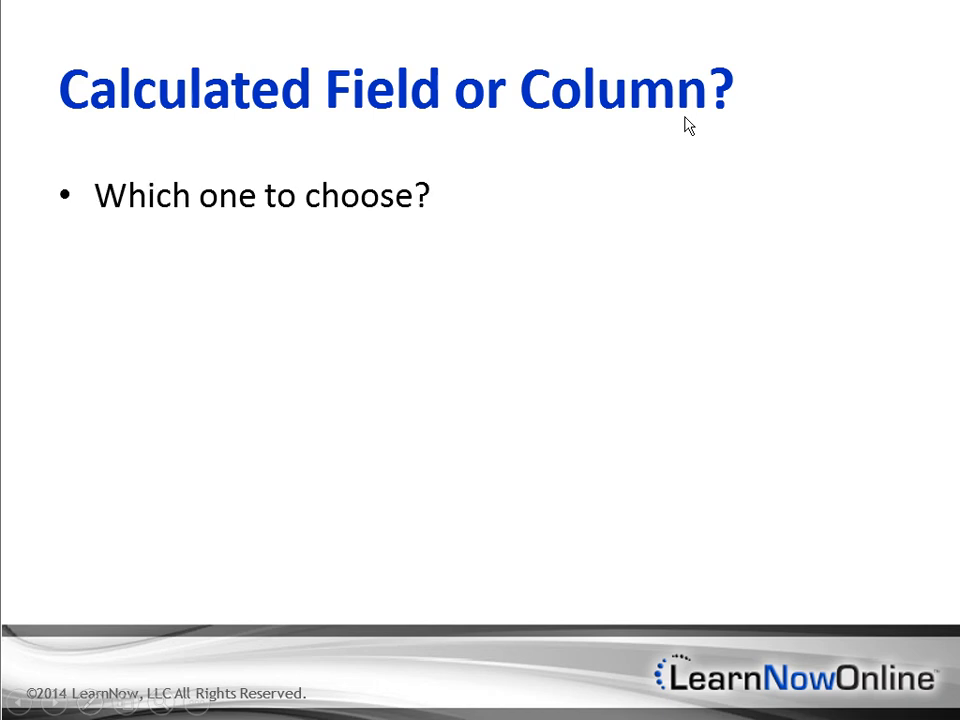
{"action": "left_click", "coordinate": [687, 124]}
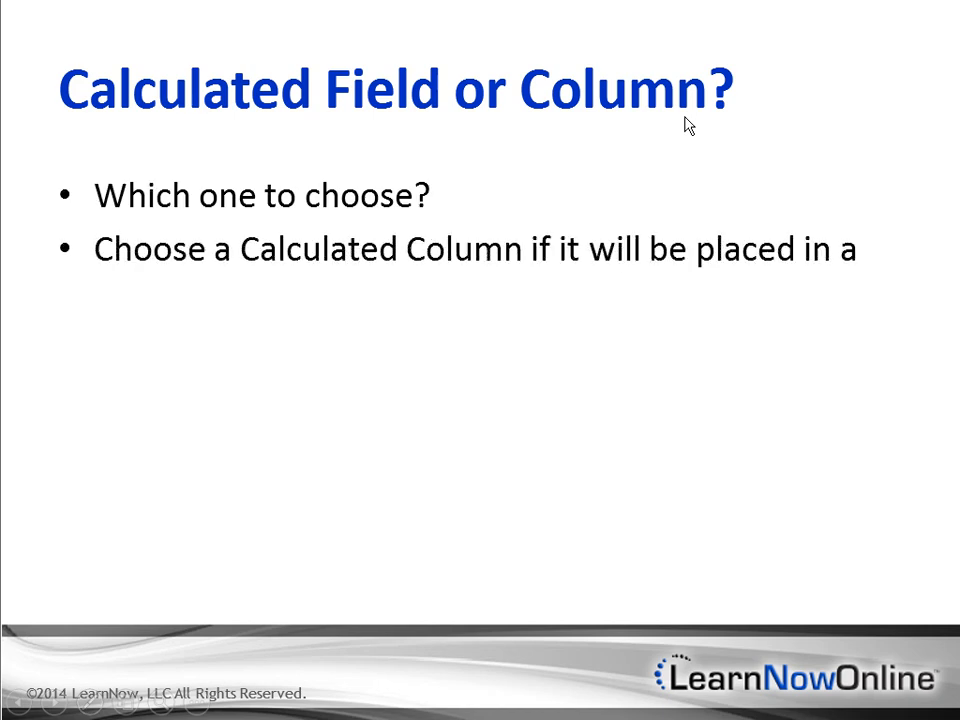